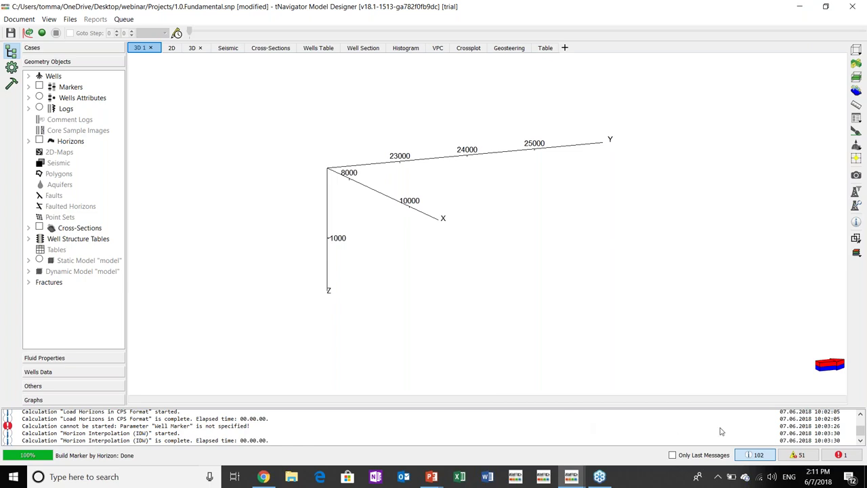
Hide the message log and open the Calculations window over the 3D view.
left_click(759, 456)
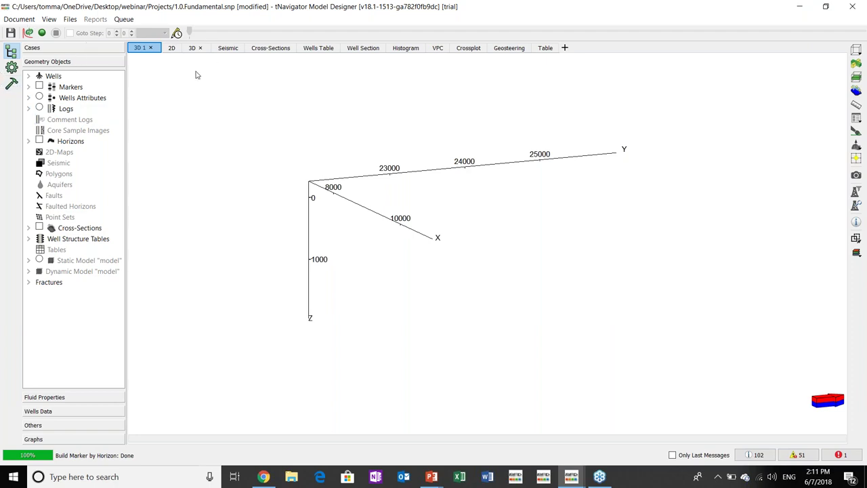
left_click(12, 83)
left_click_drag(203, 37, 231, 71)
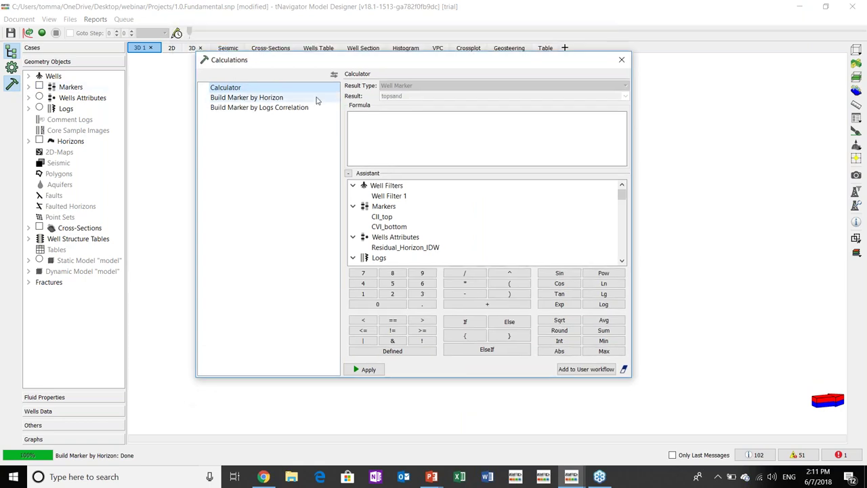
Examine the calculations offered for wells, markers, wells attributes, logs, horizons and seismic objects.
left_click(54, 76)
left_click(70, 87)
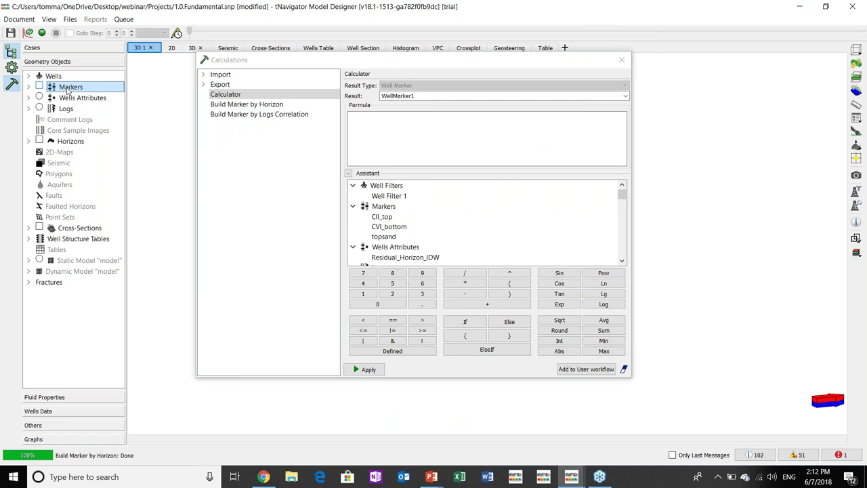
left_click(68, 98)
left_click(65, 109)
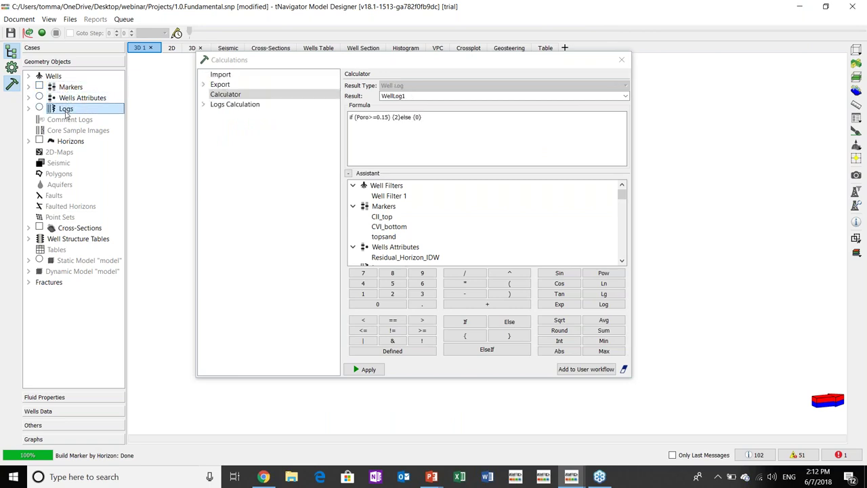
left_click(68, 119)
left_click(67, 130)
left_click(67, 141)
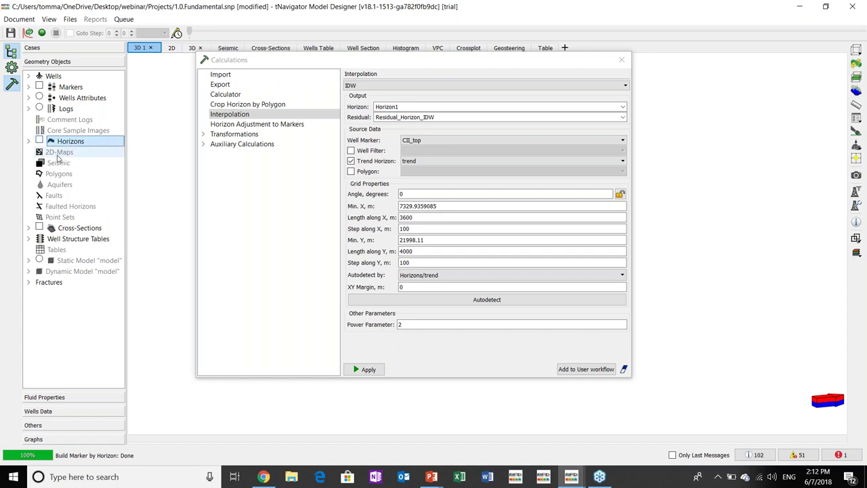
left_click(59, 153)
left_click(59, 163)
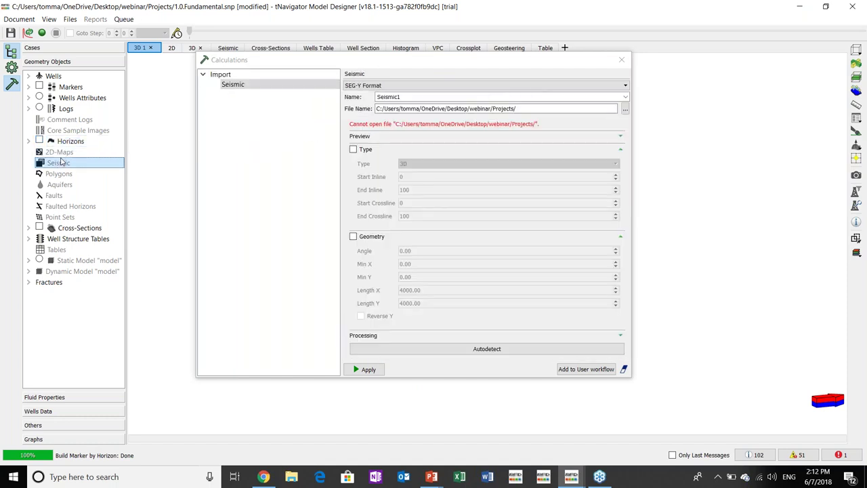
left_click(66, 78)
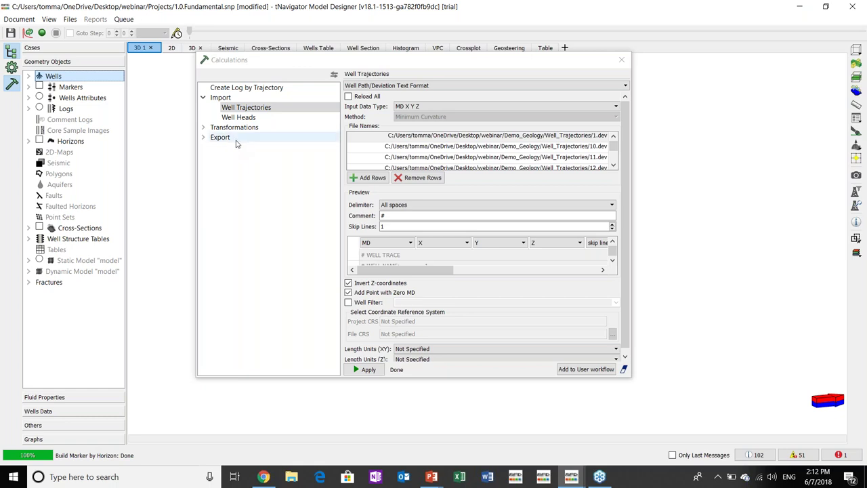
left_click(81, 87)
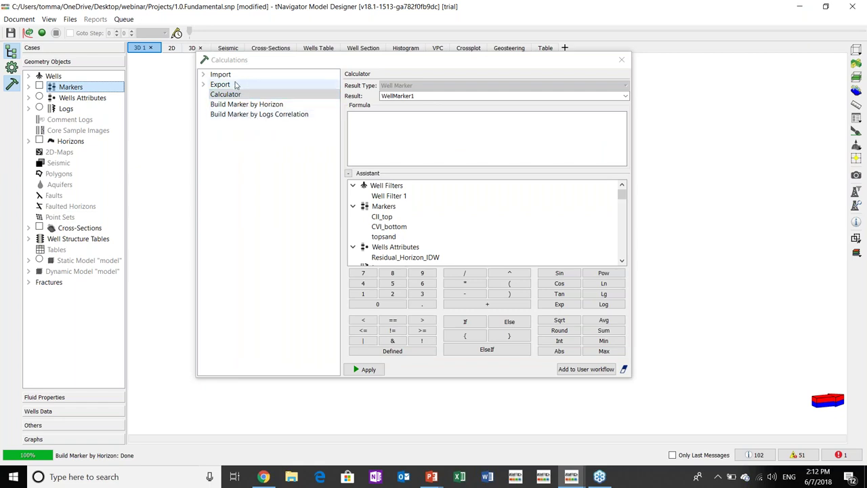
left_click(68, 109)
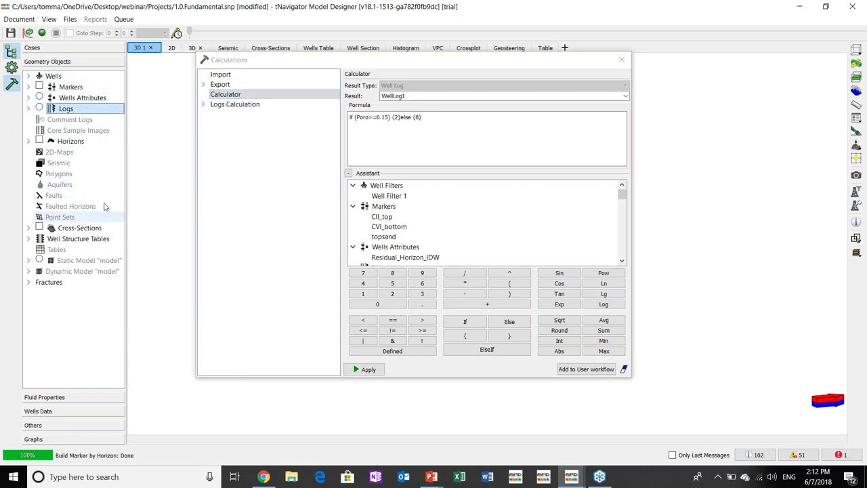
left_click_drag(238, 63, 236, 80)
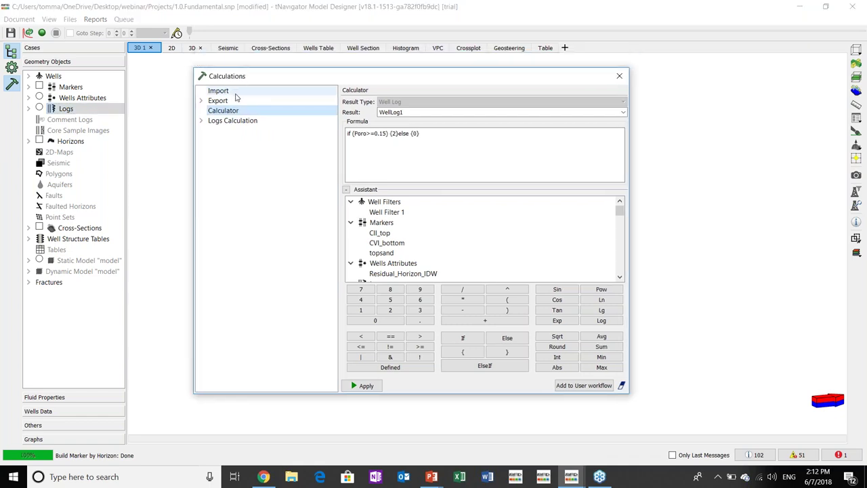
Bring up the well trajectories import for the wells and enlarge the Calculations window.
left_click(60, 77)
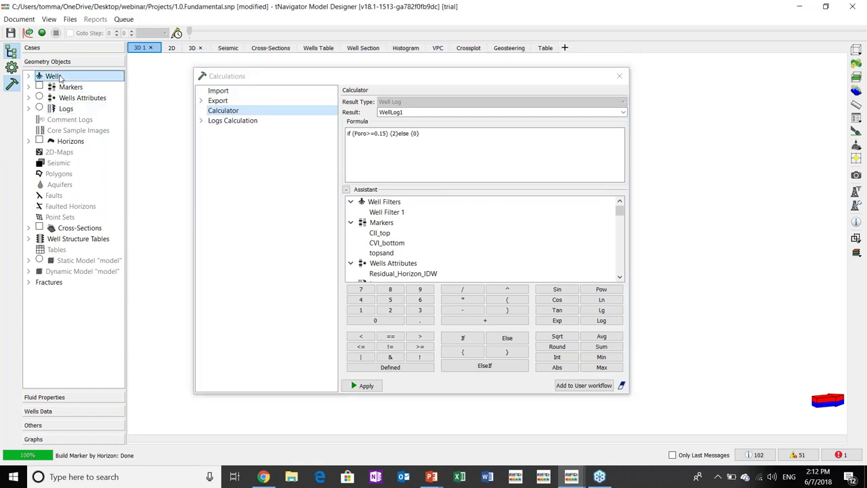
left_click_drag(222, 73, 209, 70)
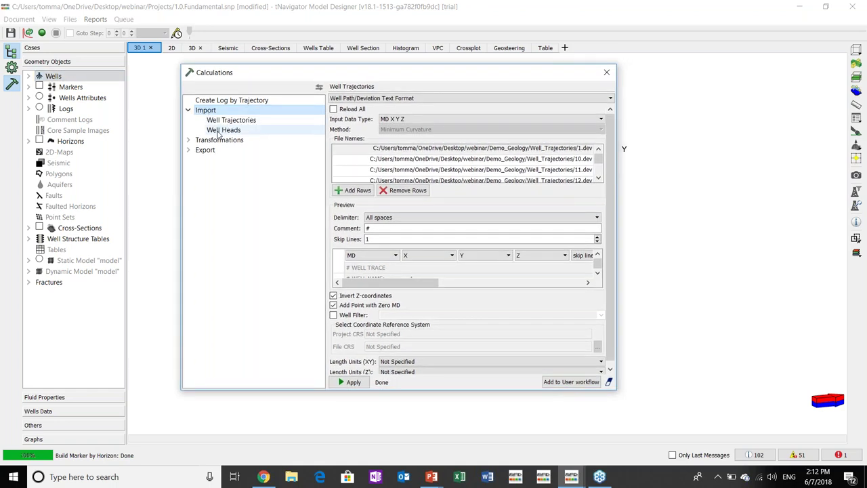
left_click_drag(237, 73, 237, 65)
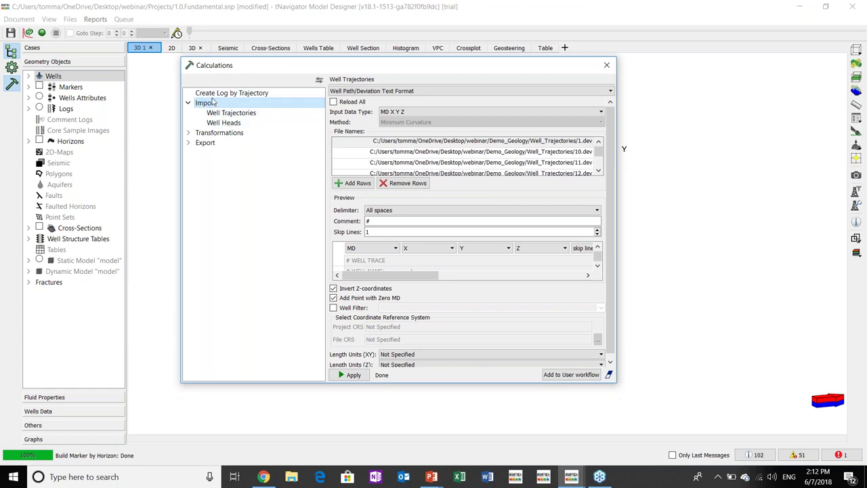
left_click_drag(224, 66, 211, 65)
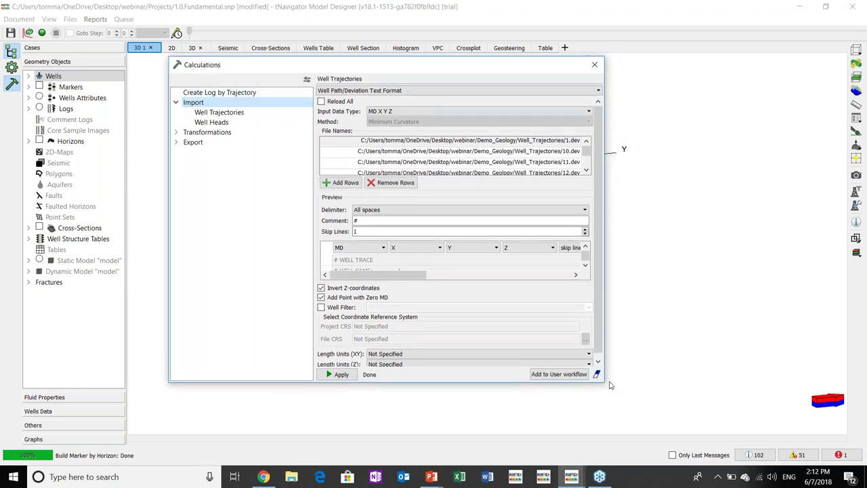
left_click_drag(605, 384, 762, 418)
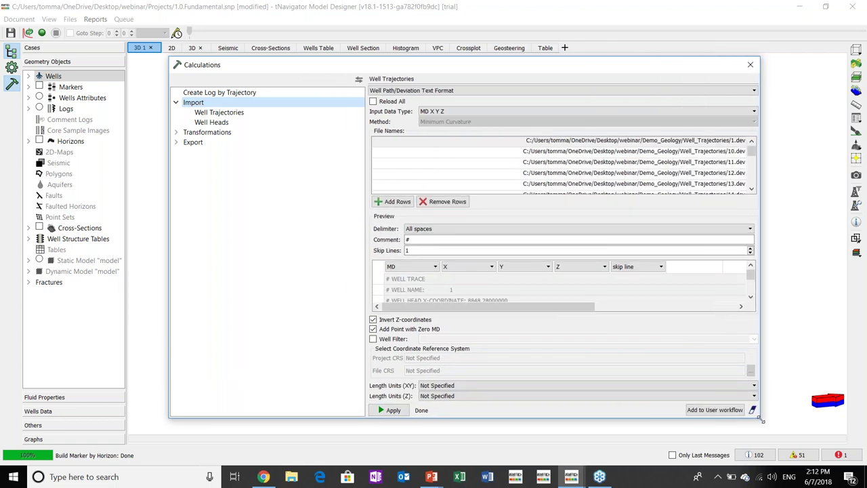
left_click_drag(400, 72, 356, 63)
Review the trajectory import formats, keeping Well Path/Deviation Text Format, and check the trajectory files available to add.
left_click(398, 81)
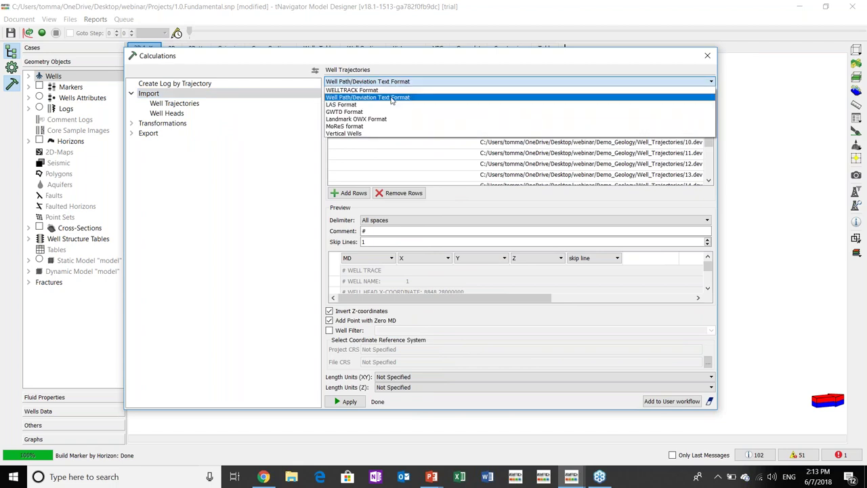
left_click(390, 99)
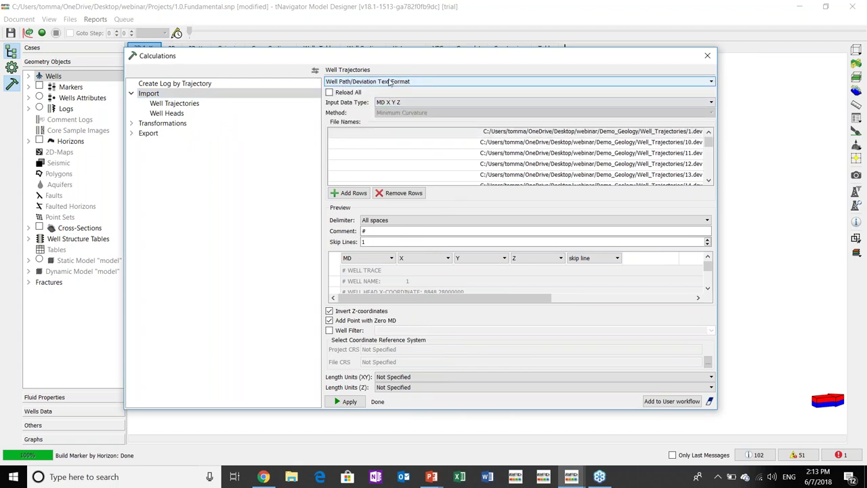
left_click(384, 80)
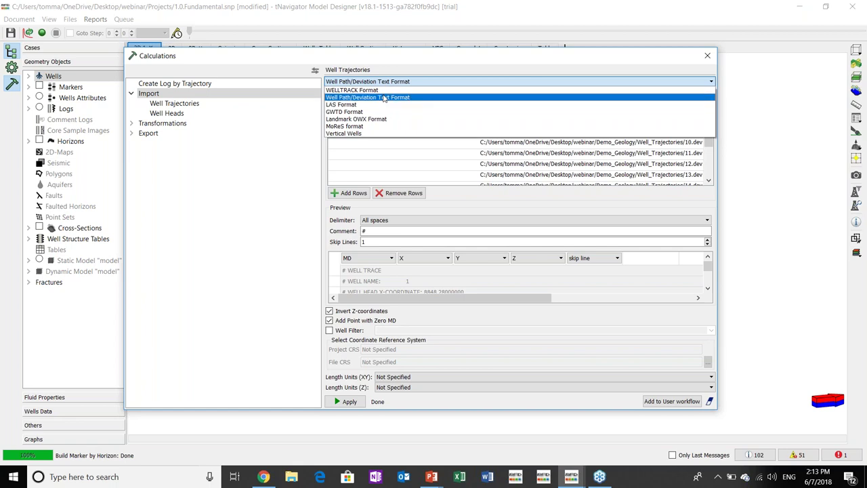
left_click(383, 98)
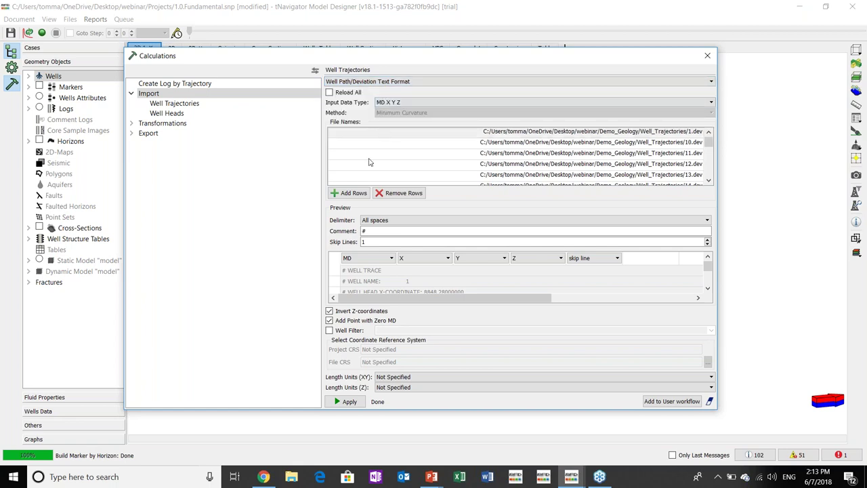
left_click(352, 193)
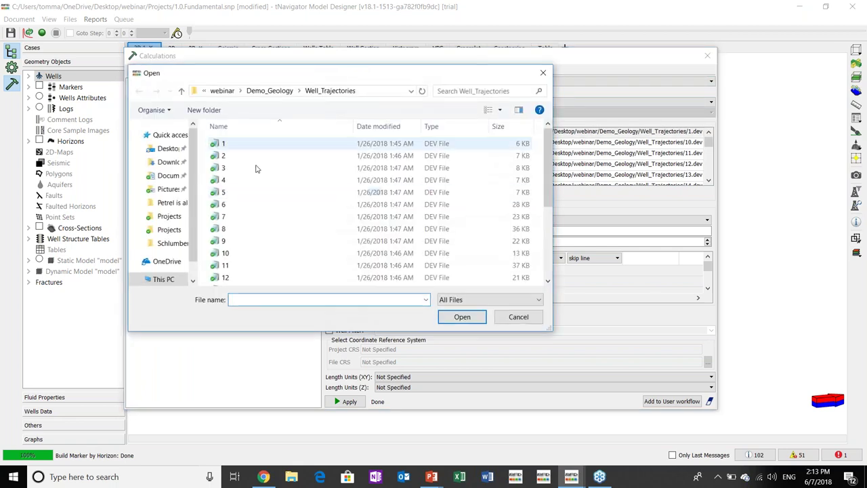
left_click(542, 73)
Preview the MD, X, Y and Z columns of trajectory file 10.dev and apply the well trajectories import.
left_click(437, 143)
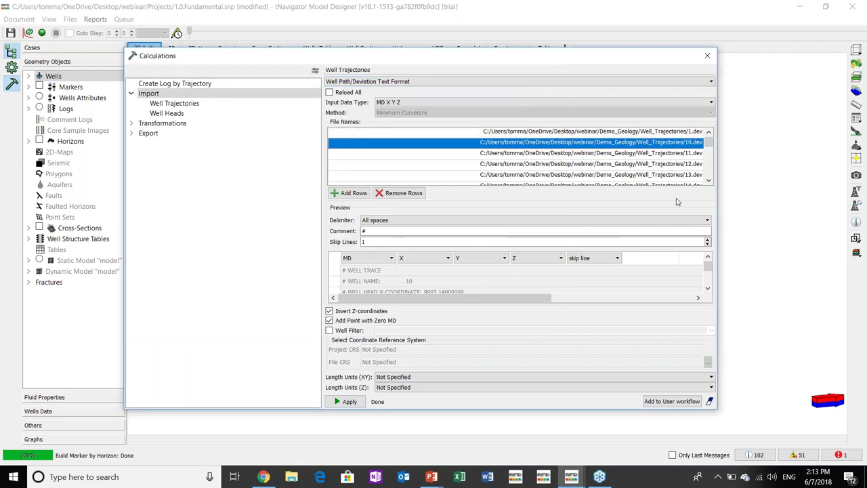
left_click_drag(708, 270, 708, 269)
left_click(380, 258)
left_click(388, 269)
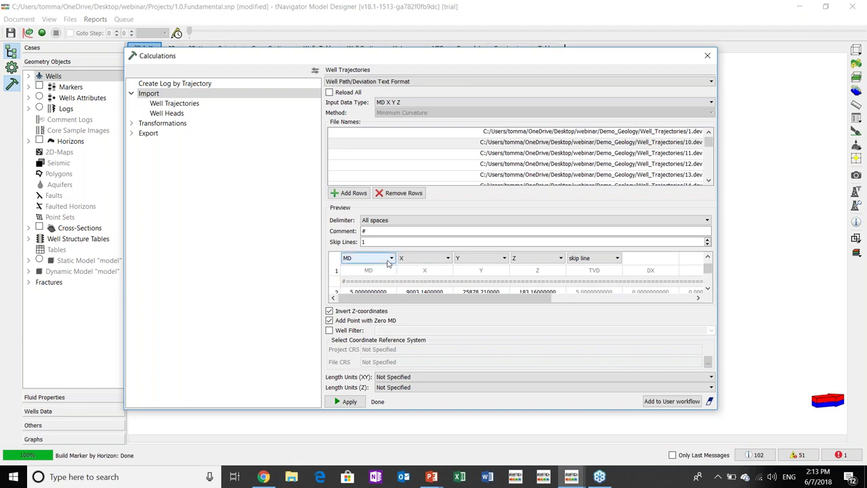
scroll(704, 269, "down", 6)
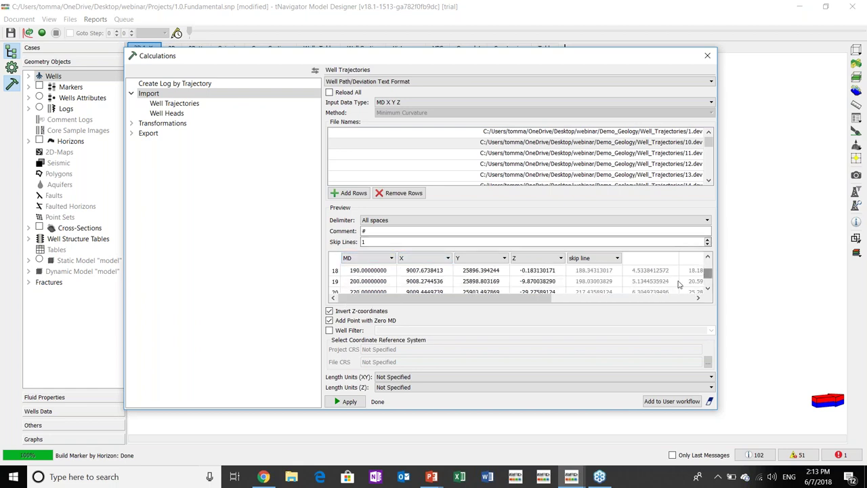
left_click(347, 402)
Display the wells with their names and trajectories in the 3D view, keeping the Calculations window out of the way.
left_click_drag(211, 59, 195, 275)
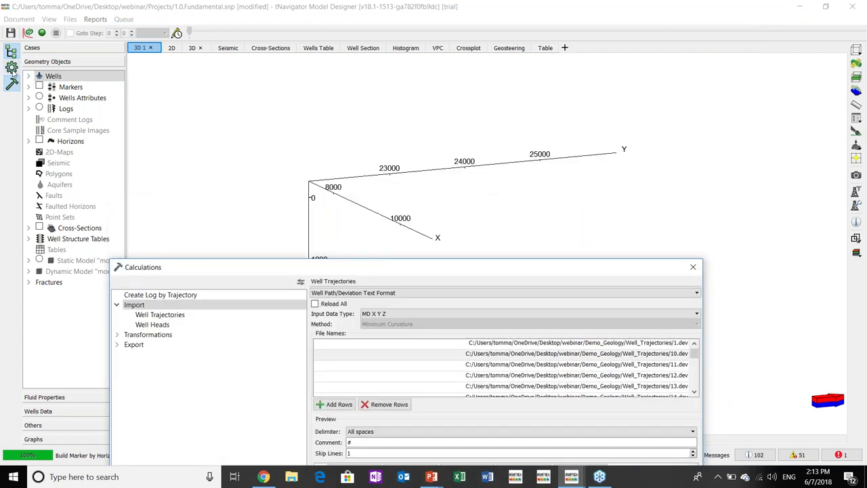
left_click(12, 68)
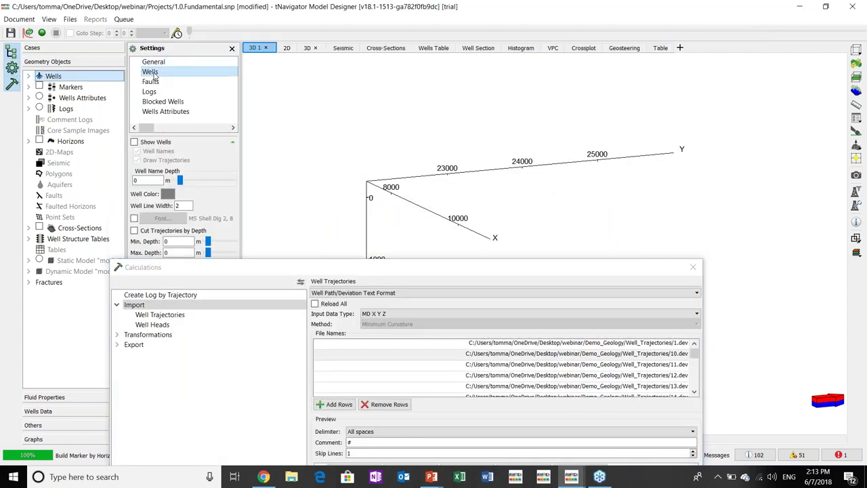
left_click(134, 142)
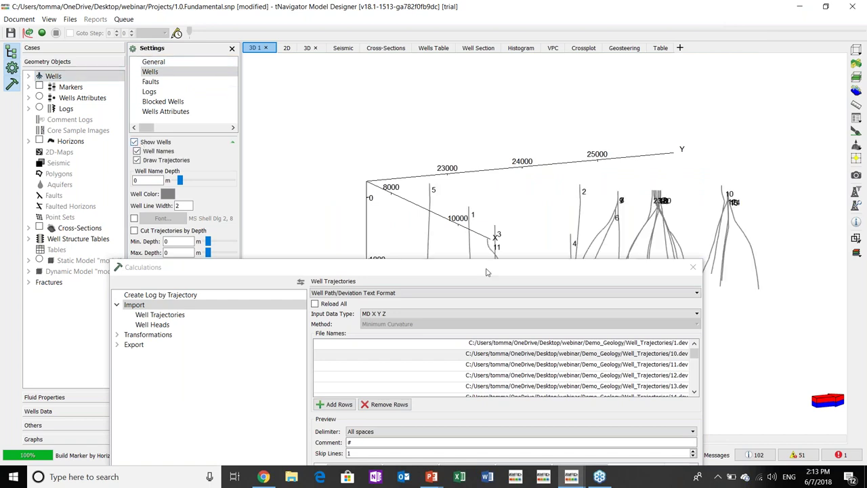
left_click(486, 272)
left_click_drag(485, 271, 423, 289)
left_click_drag(474, 223, 523, 182)
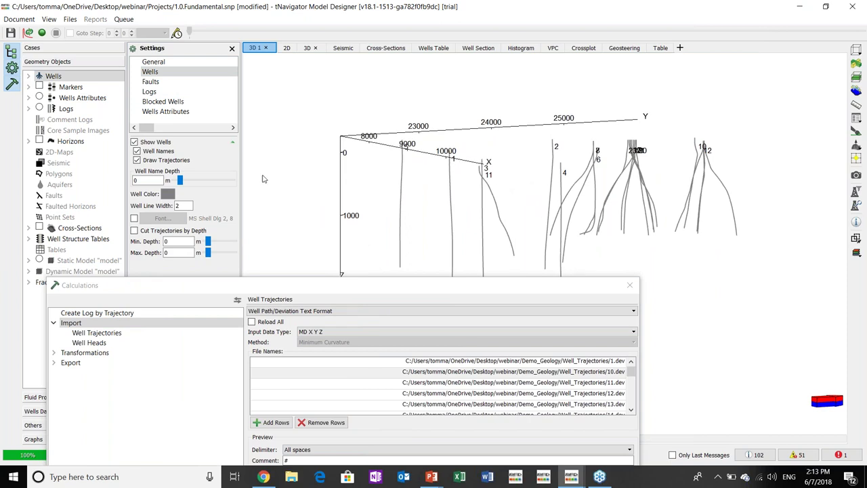
Set the well name depth to -183.68 m and the well color to dark red (#aa0000).
mouse_move(180, 182)
left_mouse_down()
mouse_move(206, 182)
mouse_move(175, 181)
left_mouse_up()
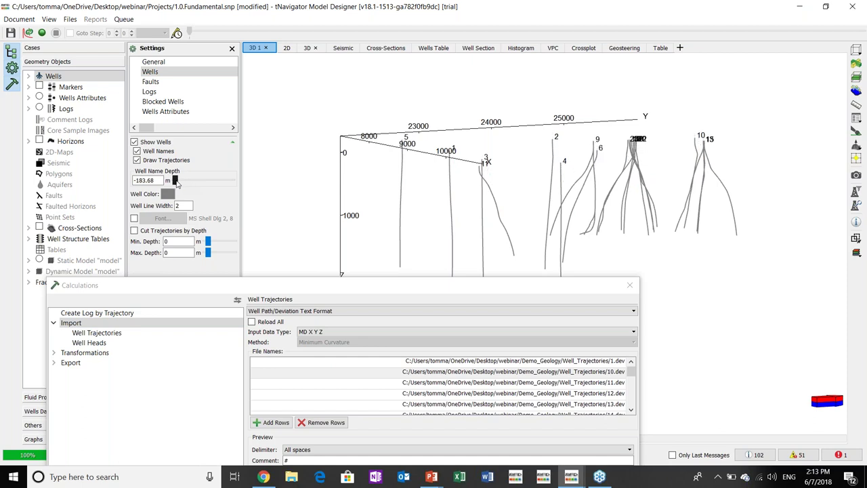
left_click(137, 159)
left_click(137, 160)
left_click(168, 194)
left_click(334, 163)
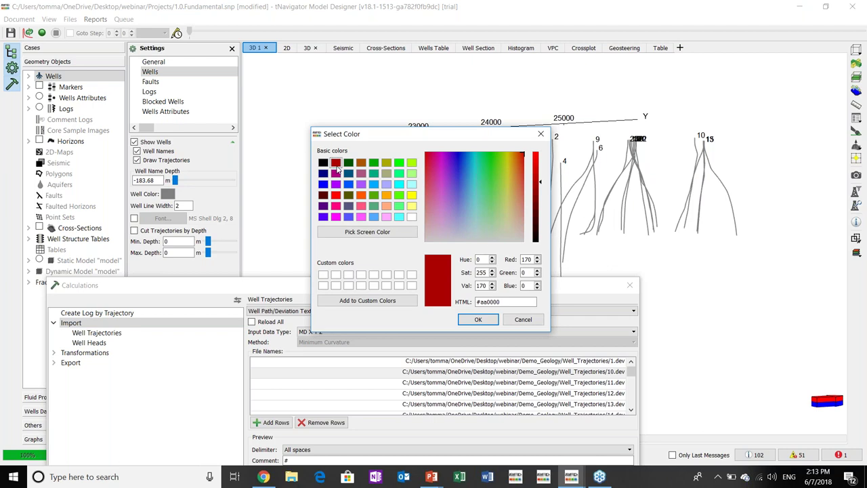
left_click(482, 321)
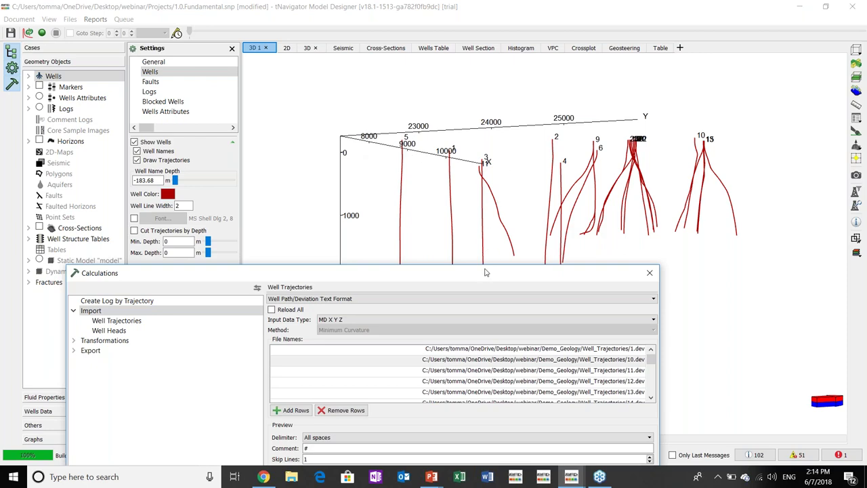
Select the markers.txt file in the text format markers import and apply the import.
left_click_drag(485, 279, 594, 64)
left_click_drag(395, 63, 443, 62)
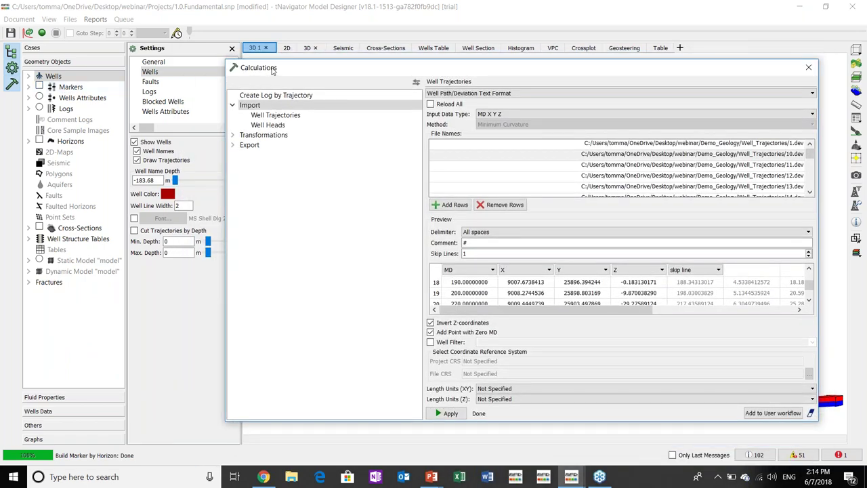
left_click(64, 90)
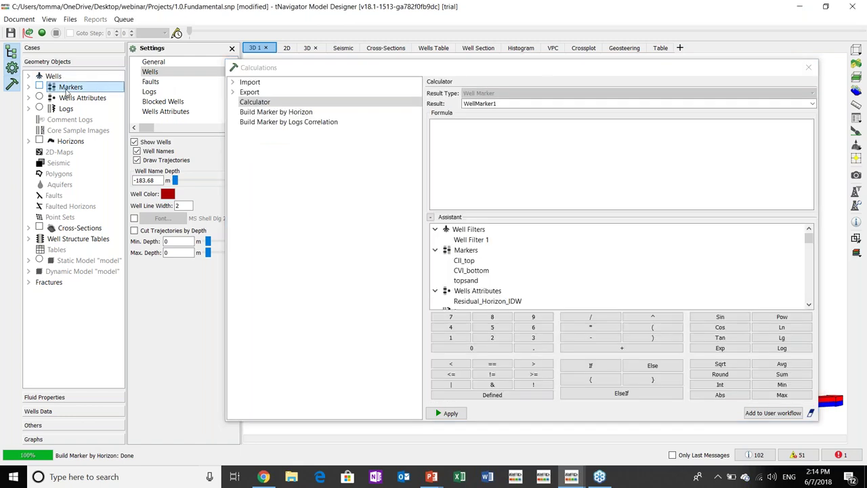
left_click(249, 82)
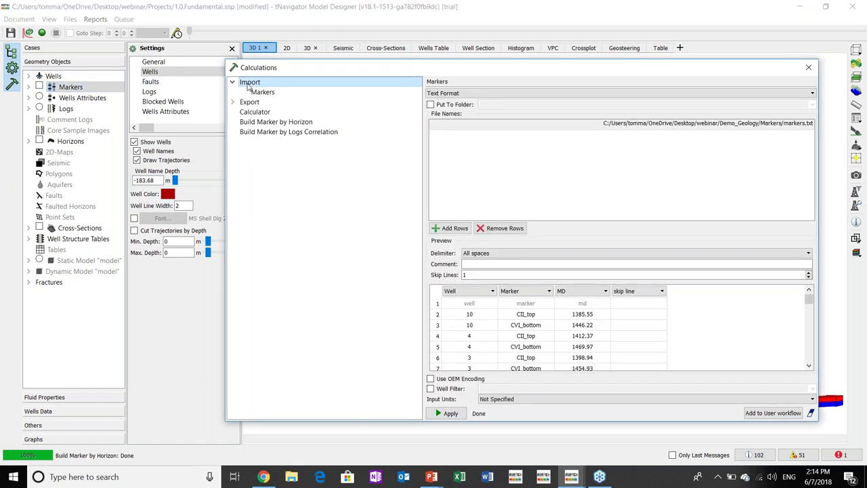
left_click(464, 94)
left_click(464, 95)
left_click(468, 126)
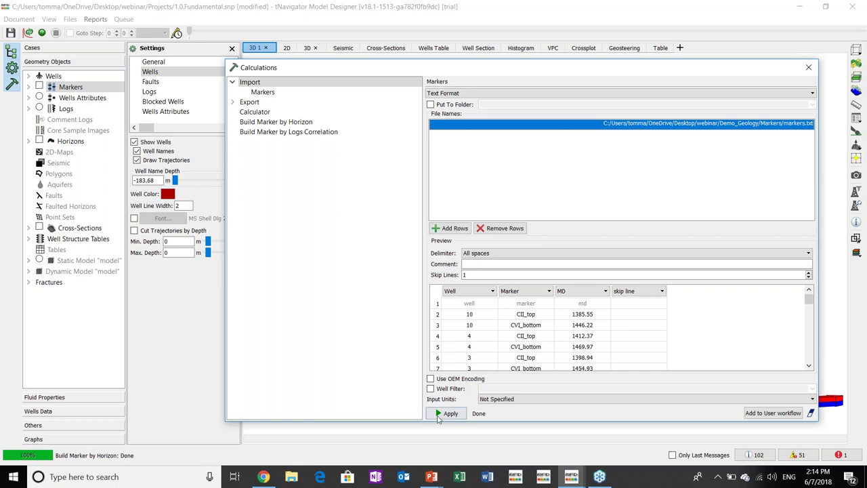
left_click(448, 413)
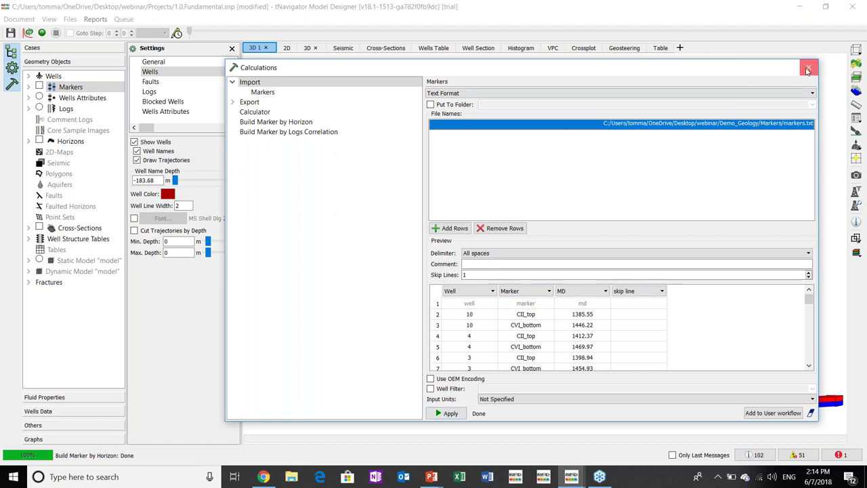
Display the imported markers on the wells in the 3D view.
left_click(40, 87)
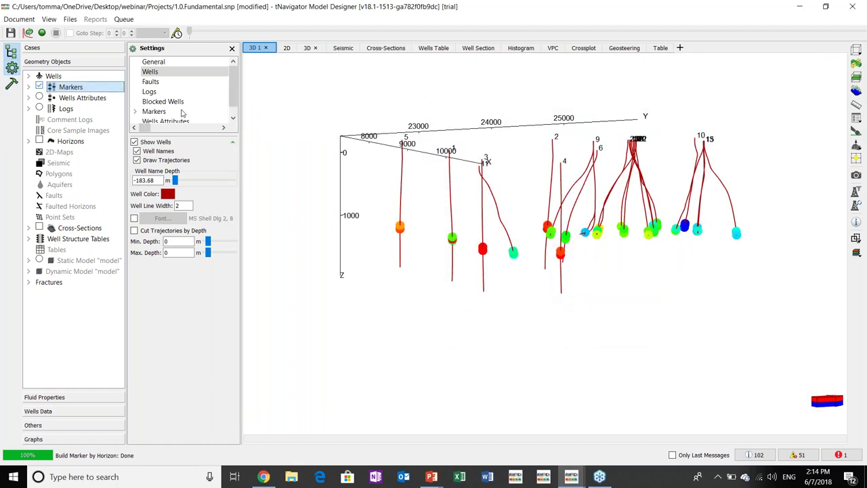
left_click_drag(639, 215, 643, 220)
scroll(643, 220, "up", 10)
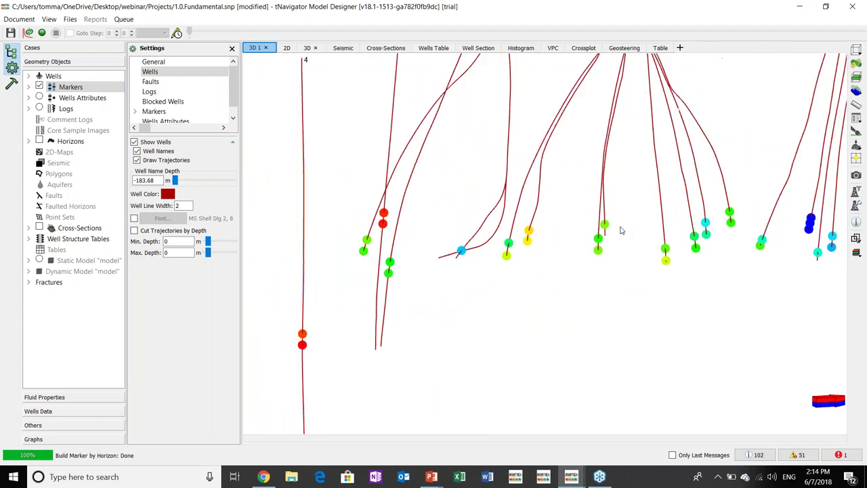
scroll(619, 228, "down", 8)
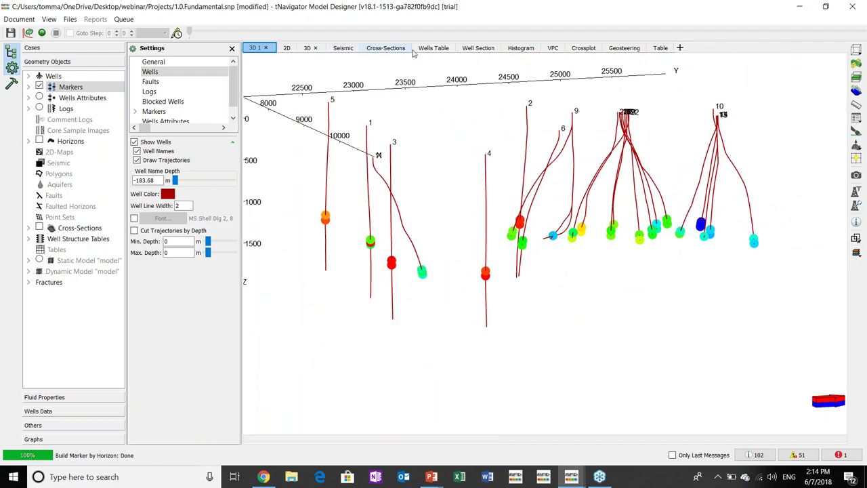
Open the Wells Table and examine the depth, X, Y and Z trajectory points of well 1.
left_click(432, 49)
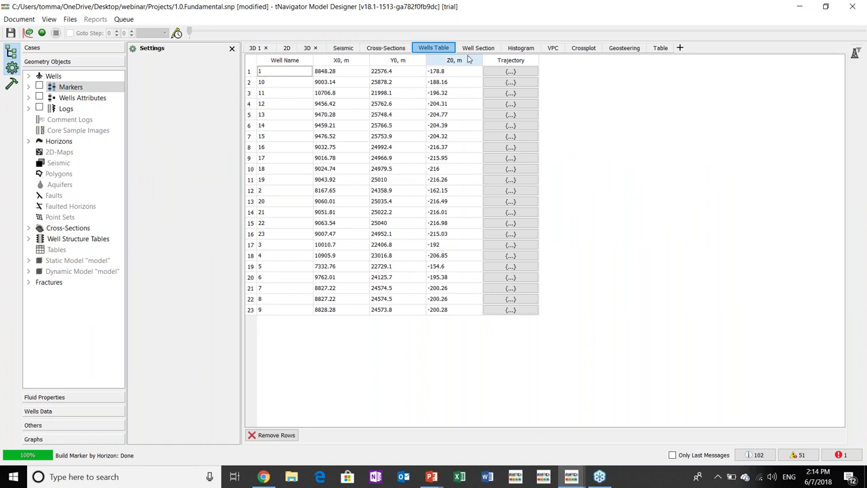
left_click(493, 74)
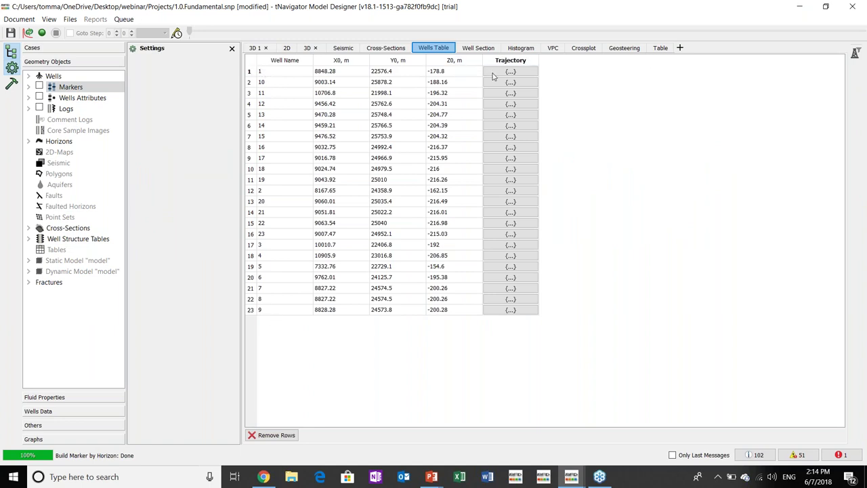
left_click(493, 76)
left_click_drag(620, 107, 563, 120)
double_click(671, 99)
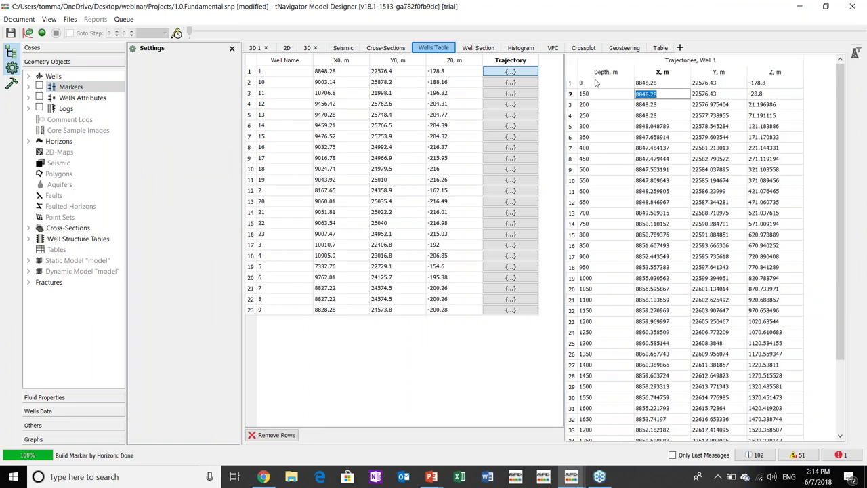
left_click_drag(564, 70, 624, 72)
Display the markers in the Wells Table and examine the CII_top, CVI_bottom and topsand columns.
left_click(69, 86)
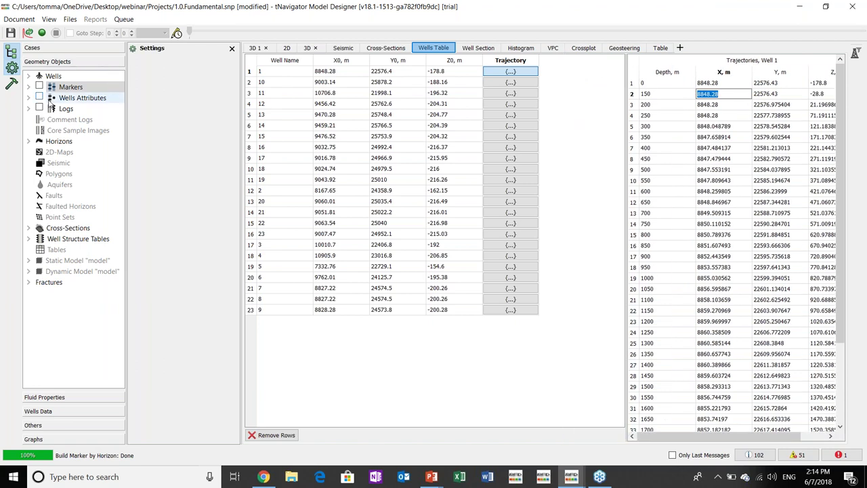
left_click(39, 87)
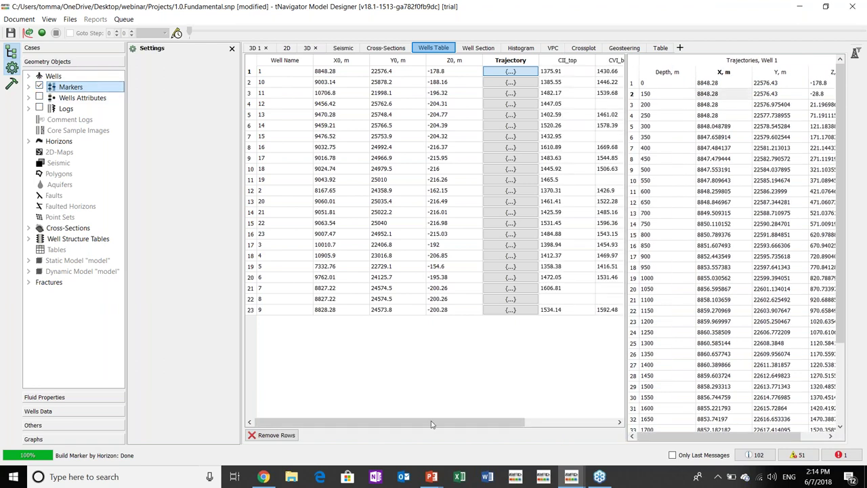
left_click_drag(432, 422, 383, 425)
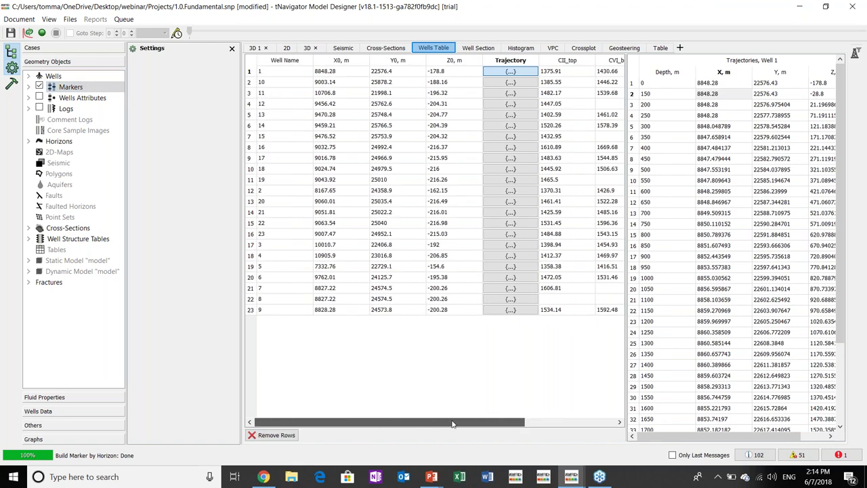
left_click_drag(453, 424, 514, 425)
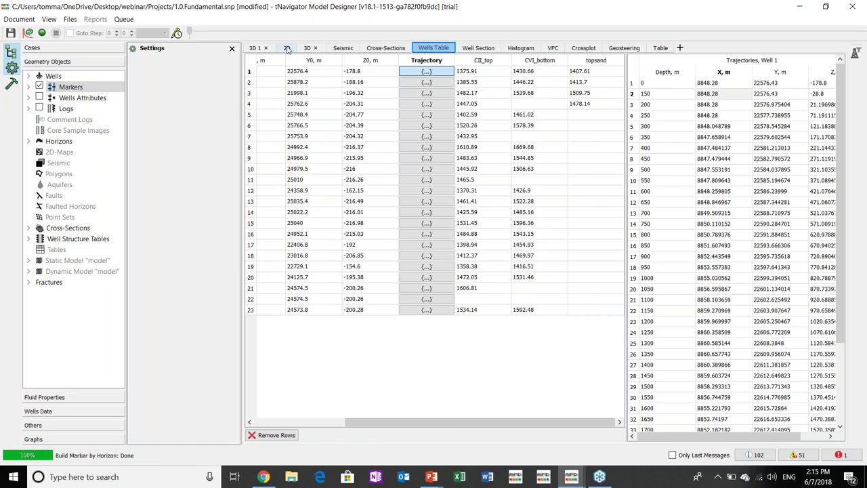
Return to the 3D view and open the LAS Format import calculation for the logs.
left_click(256, 51)
left_click_drag(525, 246, 532, 242)
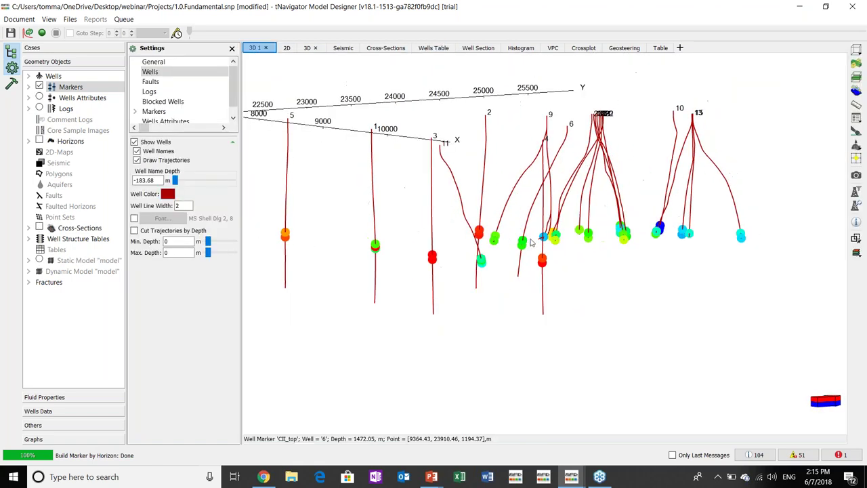
left_click(11, 86)
left_click(66, 109)
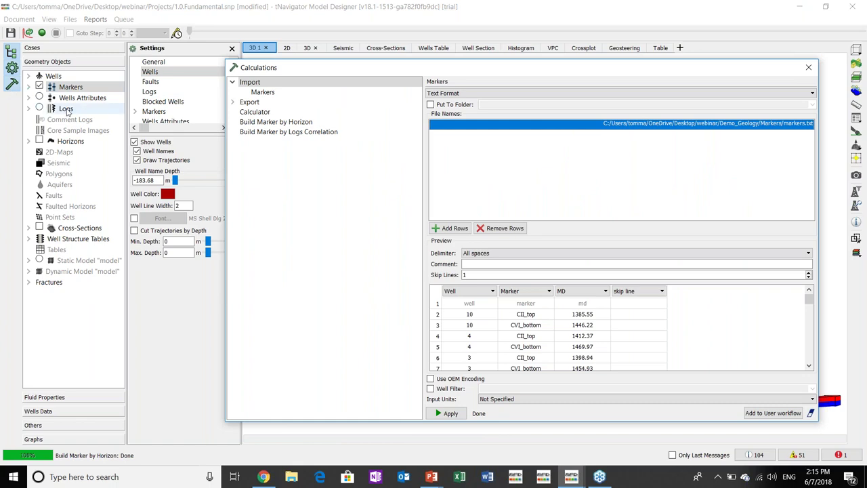
left_click(250, 83)
left_click(451, 94)
left_click(450, 95)
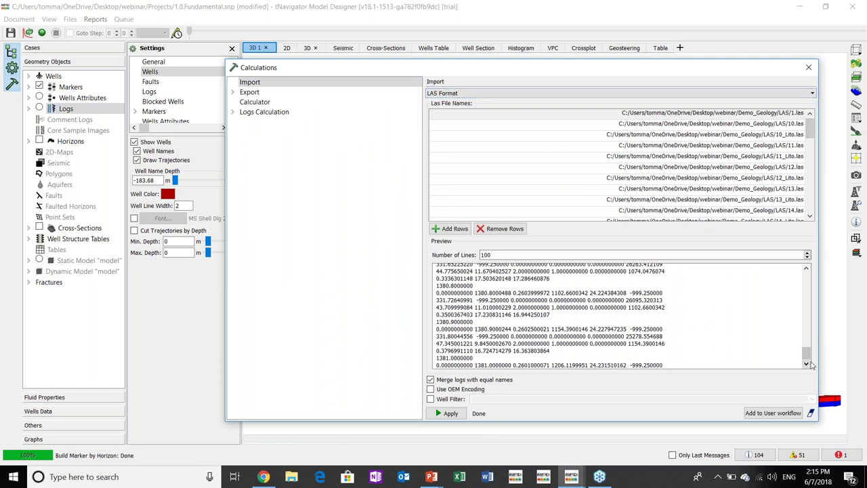
Examine the preview of the 12.las file in the logs import and close the Calculations window.
left_click_drag(806, 360, 807, 342)
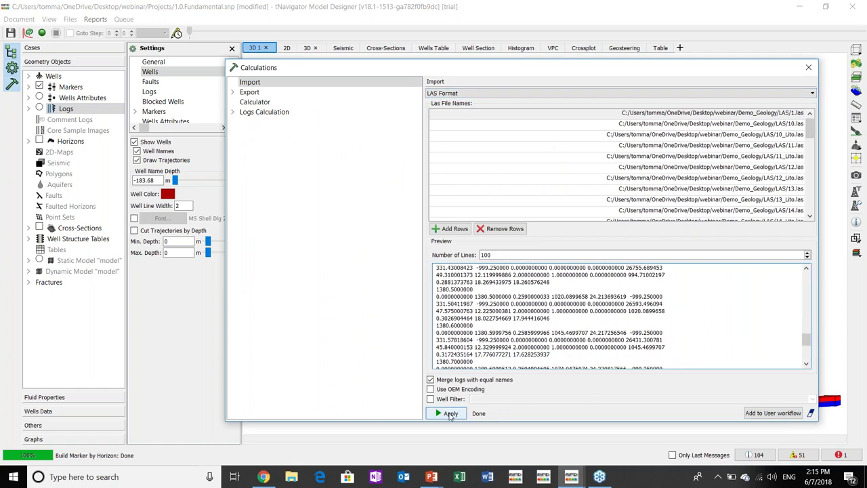
left_click(531, 169)
left_click_drag(806, 279, 807, 306)
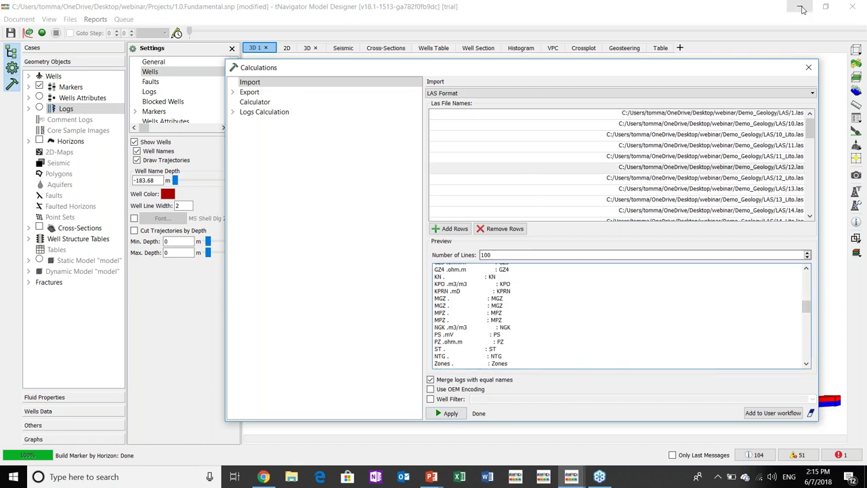
left_click(807, 69)
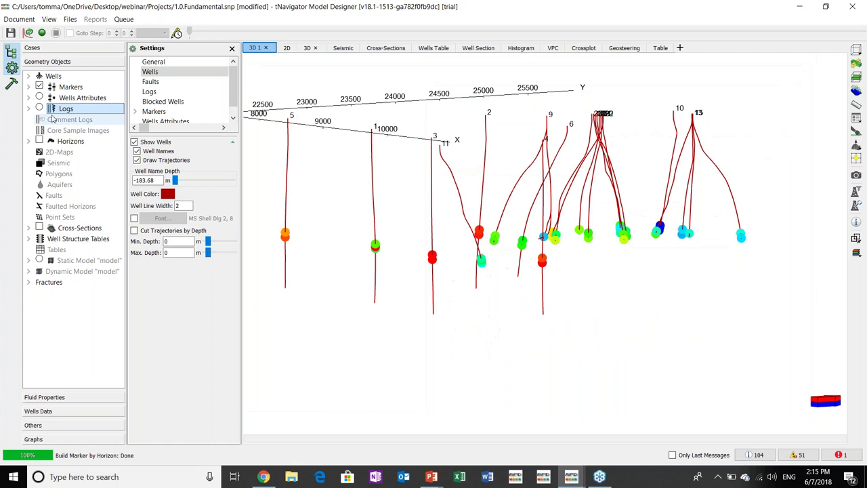
Display the Poro log along the wells in the 3D view.
left_click(28, 109)
left_click_drag(120, 116, 120, 175)
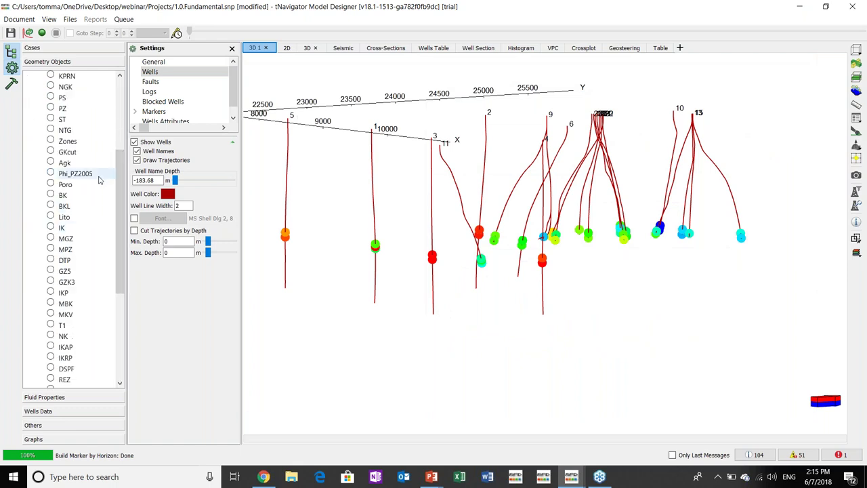
scroll(74, 209, "down", 4)
scroll(64, 177, "up", 2)
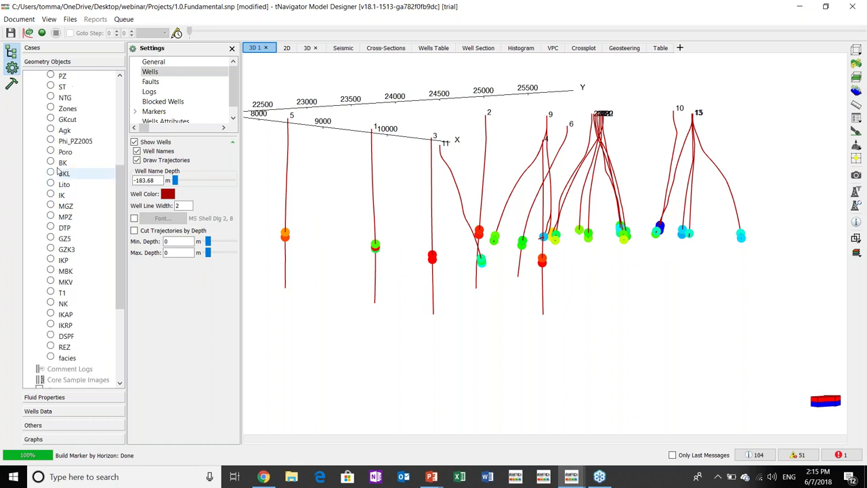
left_click(53, 153)
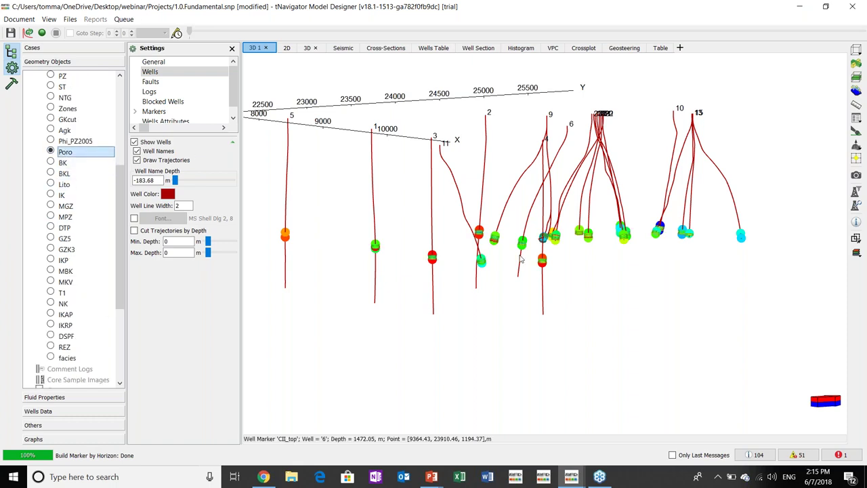
scroll(513, 249, "up", 2)
scroll(513, 249, "up", 3)
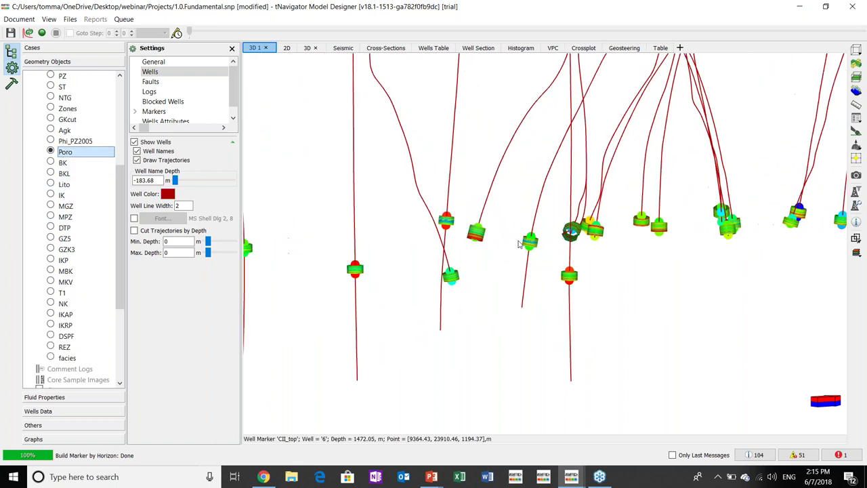
scroll(441, 248, "down", 3)
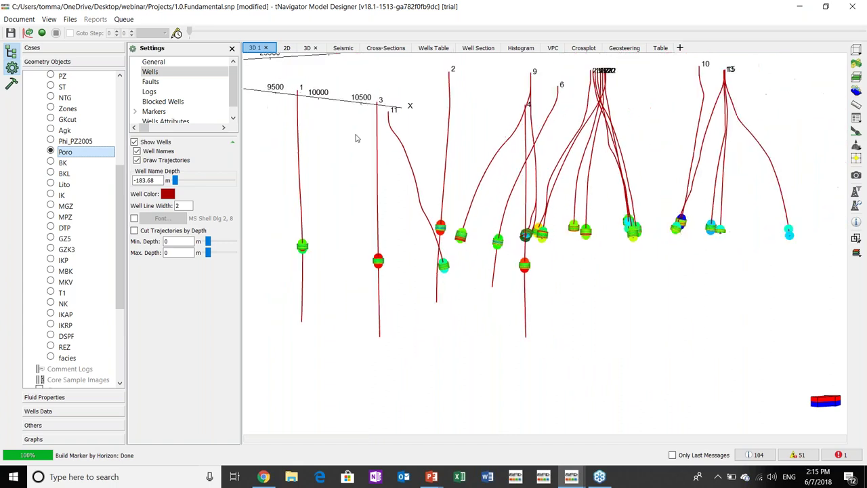
left_click_drag(391, 163, 456, 193)
Increase the Z scaling in the general settings of the 3D view and adjust the wells to the view size.
left_click(151, 62)
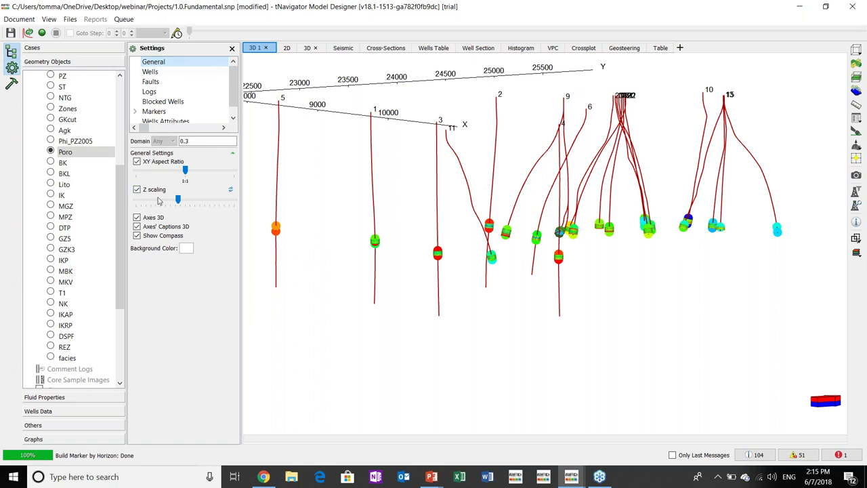
left_click_drag(178, 201, 189, 200)
left_click_drag(610, 223, 549, 230)
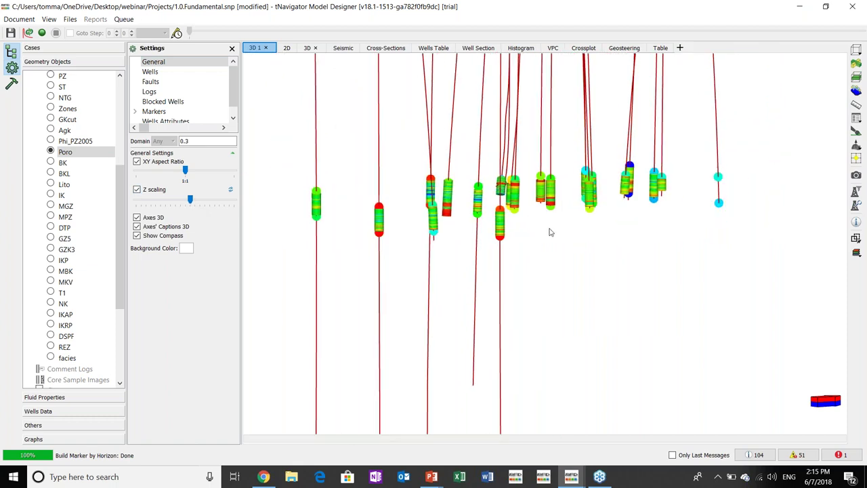
right_click(550, 230)
left_click(571, 250)
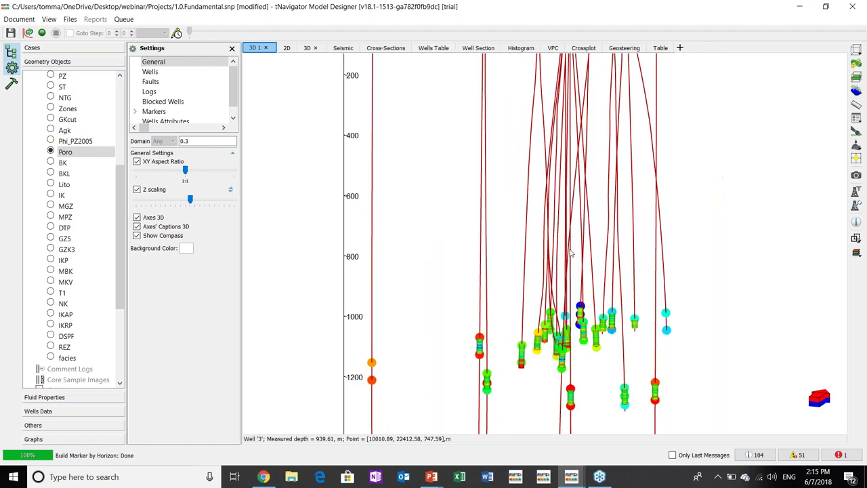
Turn off Z scaling in the 3D view and collapse the list of logs.
left_click(137, 189)
left_click_drag(458, 201, 550, 246)
scroll(550, 245, "up", 4)
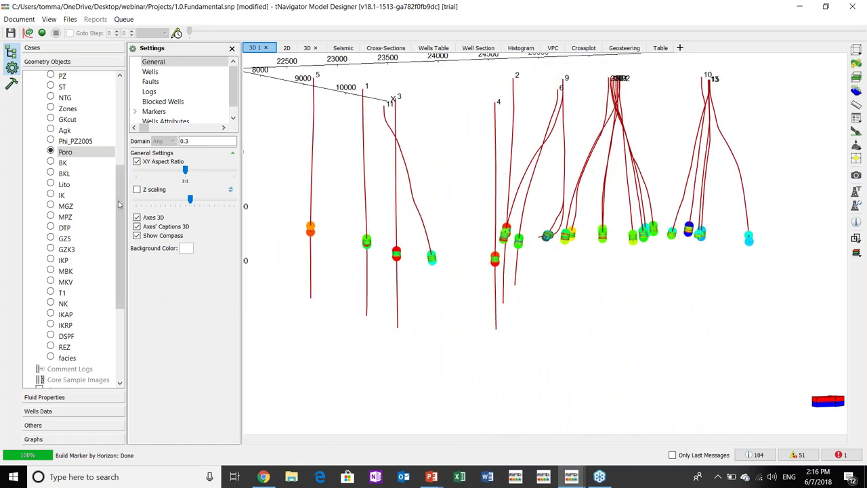
scroll(107, 169, "up", 3)
scroll(108, 169, "up", 4)
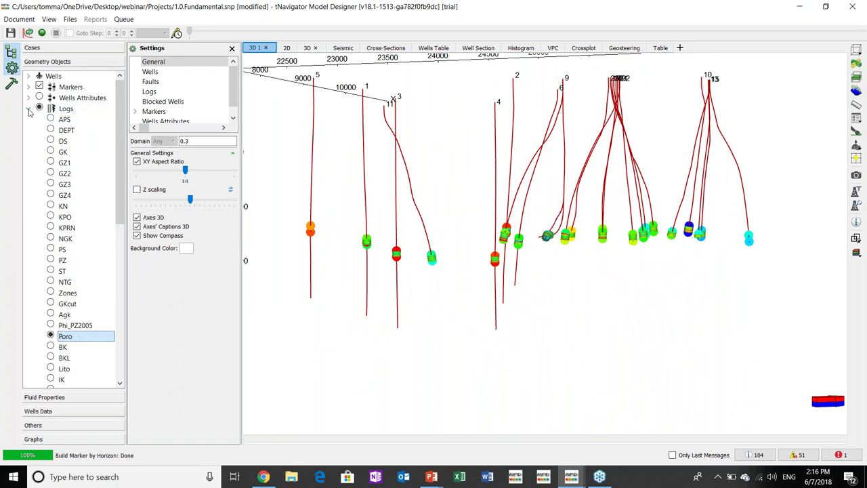
left_click(29, 108)
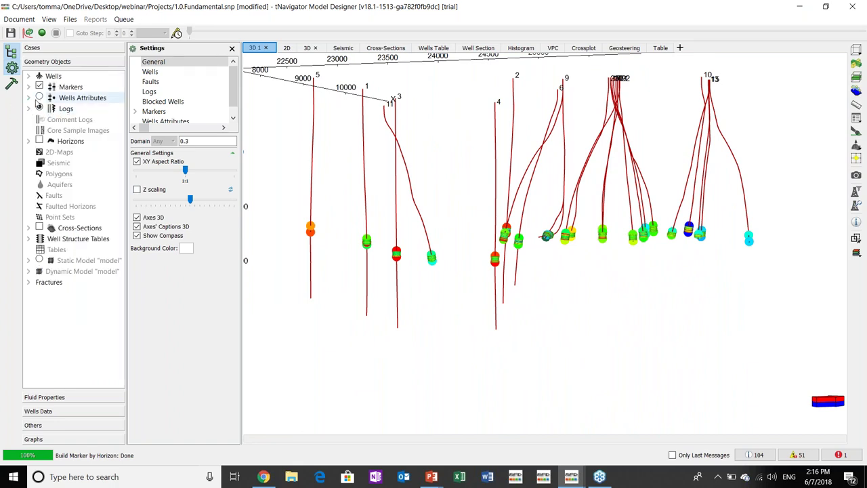
Review the CPS Format horizon import with the trend file and close the Calculations window.
left_click(88, 109)
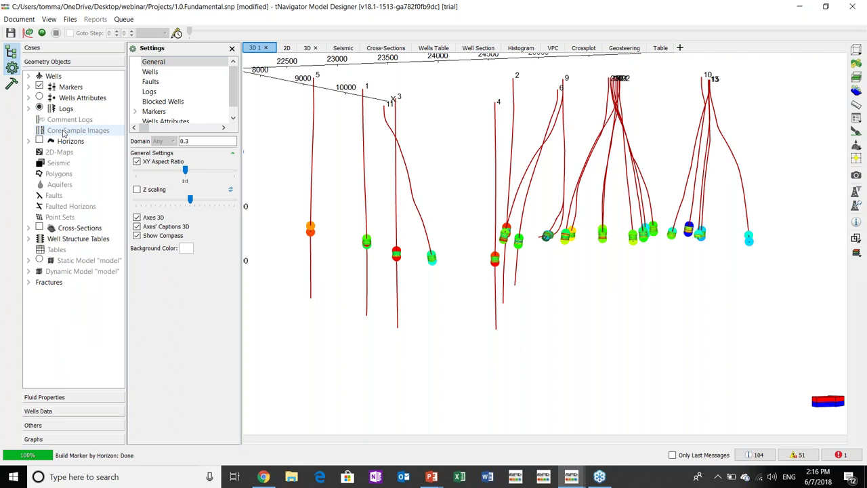
left_click(11, 83)
left_click(73, 141)
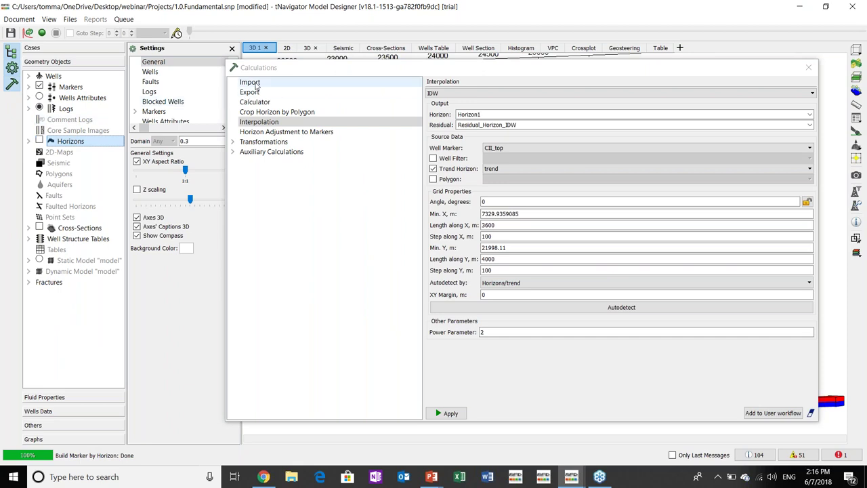
left_click(256, 83)
left_click(478, 94)
left_click(480, 97)
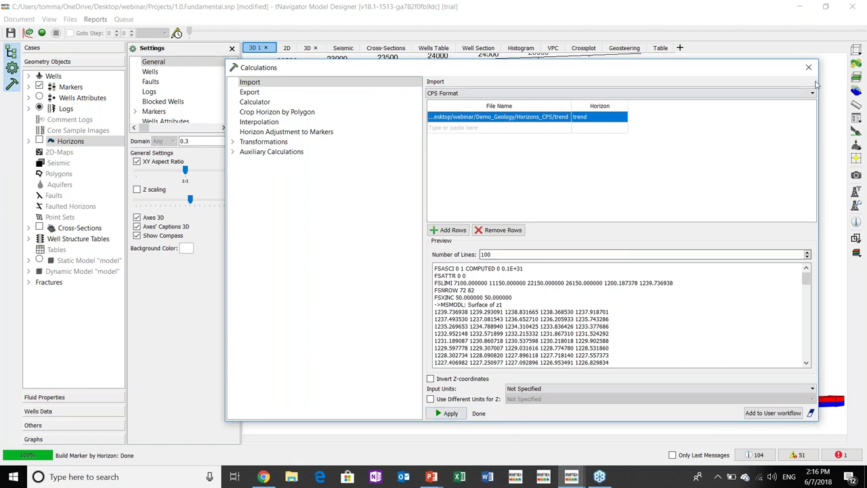
left_click(809, 69)
Display the trend horizon together with the wells and adjust the 3D view to its size.
left_click(29, 141)
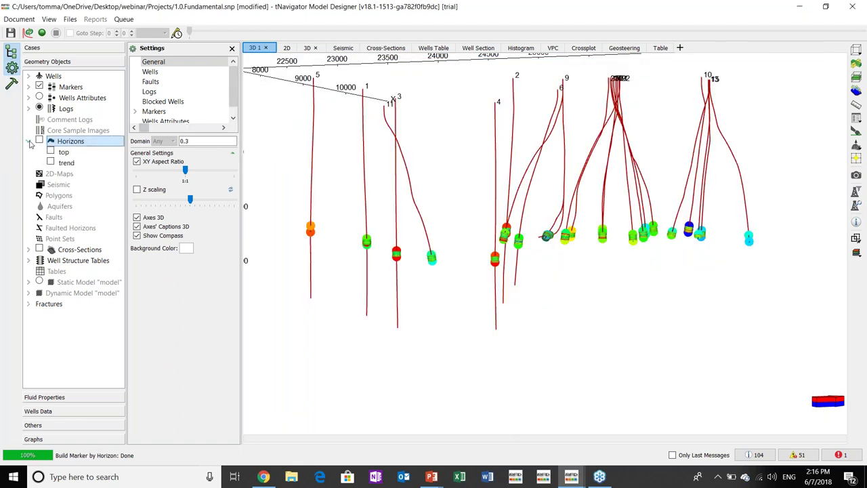
left_click(50, 162)
left_click_drag(494, 243, 463, 269)
right_click(463, 269)
left_click(502, 304)
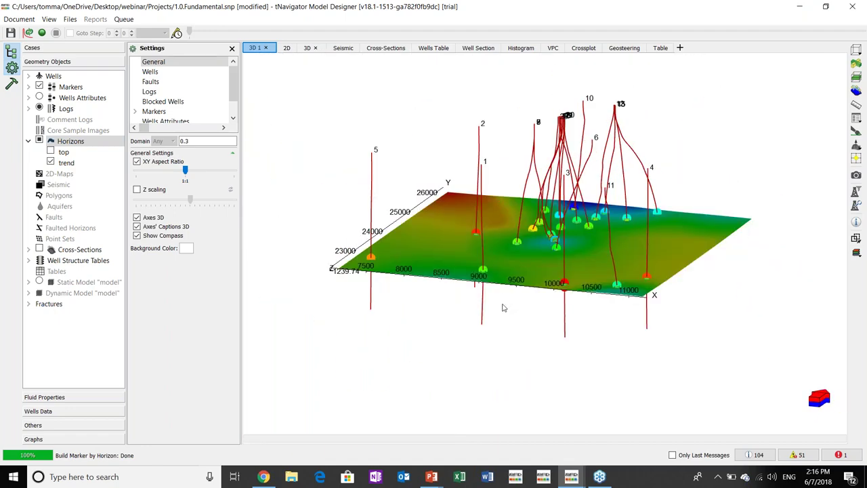
Turn Z scaling back on for the 3D view showing the trend horizon and wells.
right_click(507, 270)
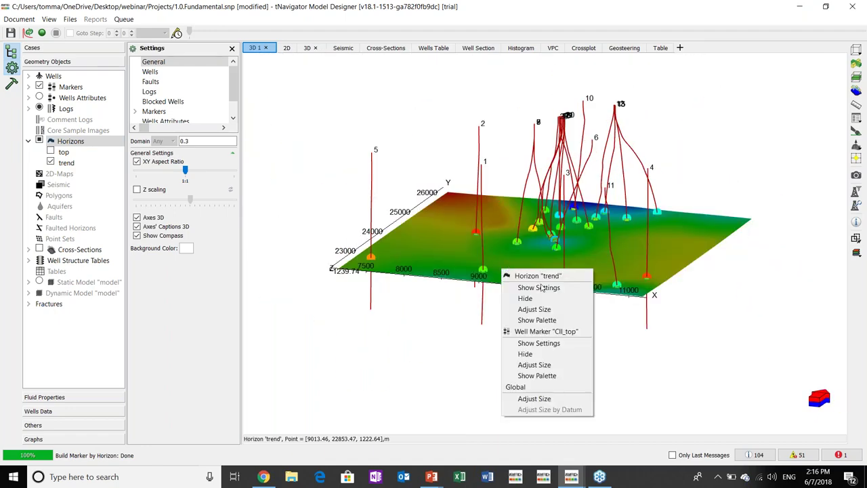
left_click(542, 319)
left_click_drag(560, 270, 515, 271)
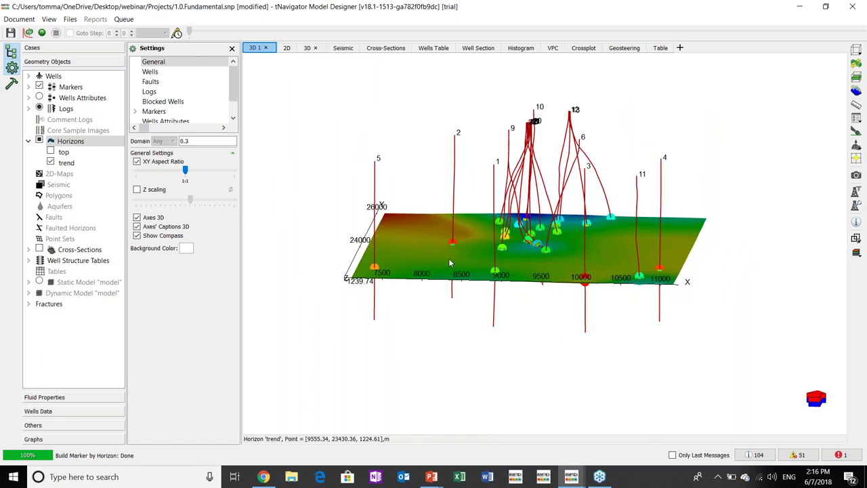
left_click(137, 189)
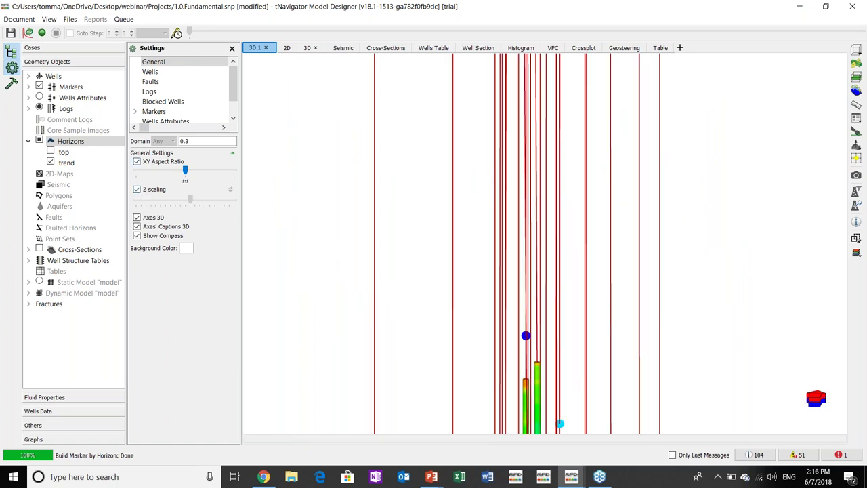
Fit the 3D view to size and examine the trend horizon with wells from several angles, toggling Z scaling off and on.
right_click(389, 214)
left_click(418, 234)
left_click_drag(418, 234, 302, 227)
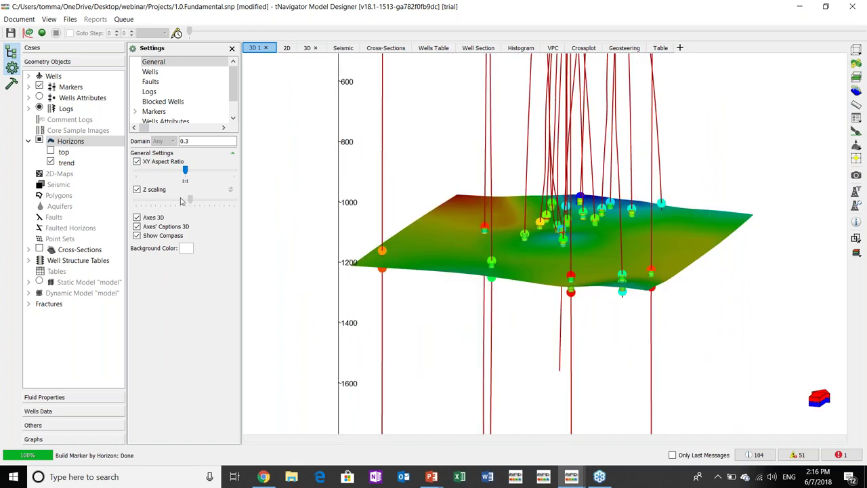
left_click(137, 191)
left_click(137, 191)
left_click_drag(443, 215, 248, 112)
left_click(136, 191)
left_click(137, 191)
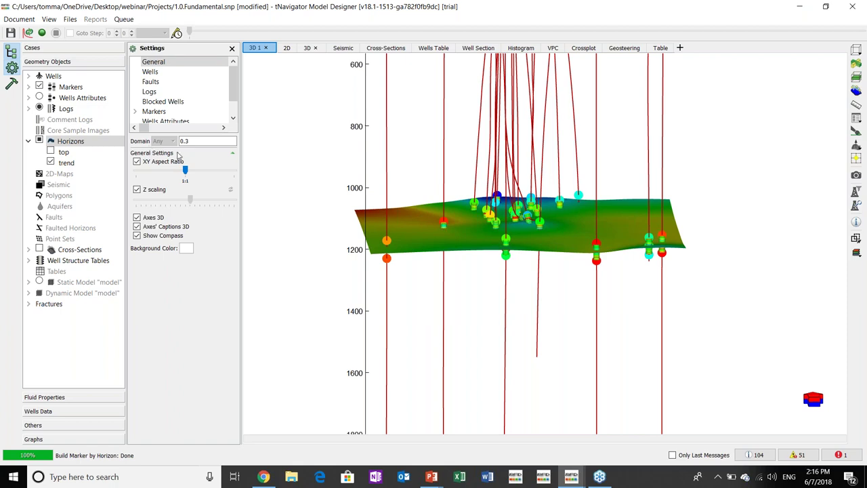
mouse_move(440, 201)
left_mouse_down()
mouse_move(393, 196)
mouse_move(433, 200)
mouse_move(430, 186)
left_mouse_up()
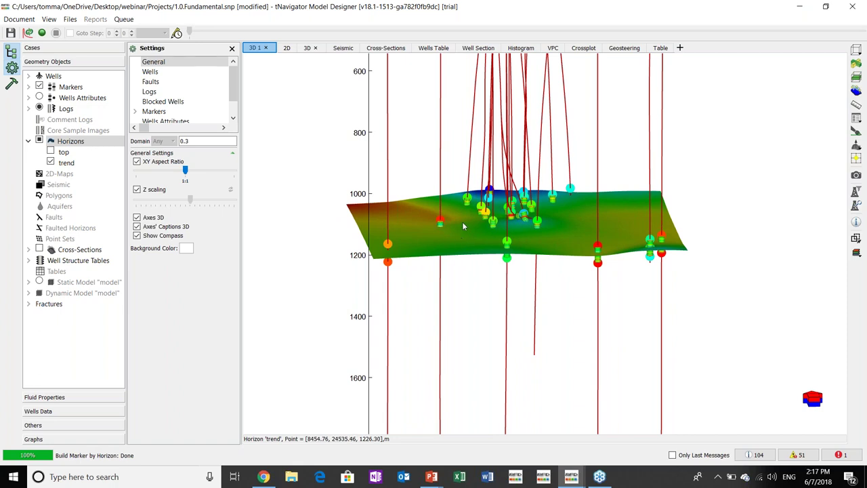
Show the well section and expand the Poro and Lito tracks of its template to review their logs.
left_click(478, 48)
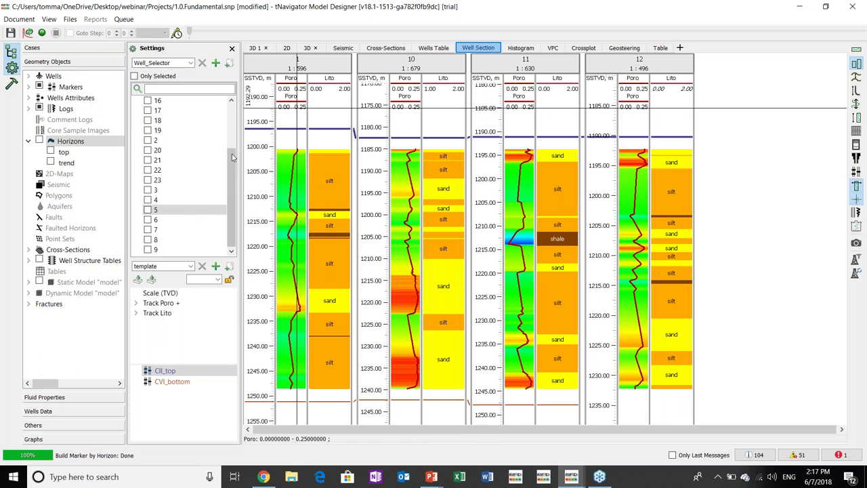
scroll(167, 110, "up", 3)
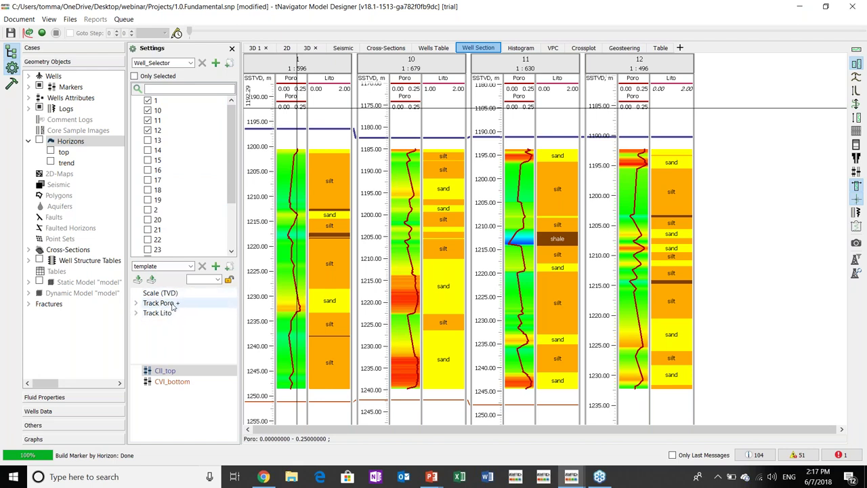
left_click(135, 313)
left_click(136, 303)
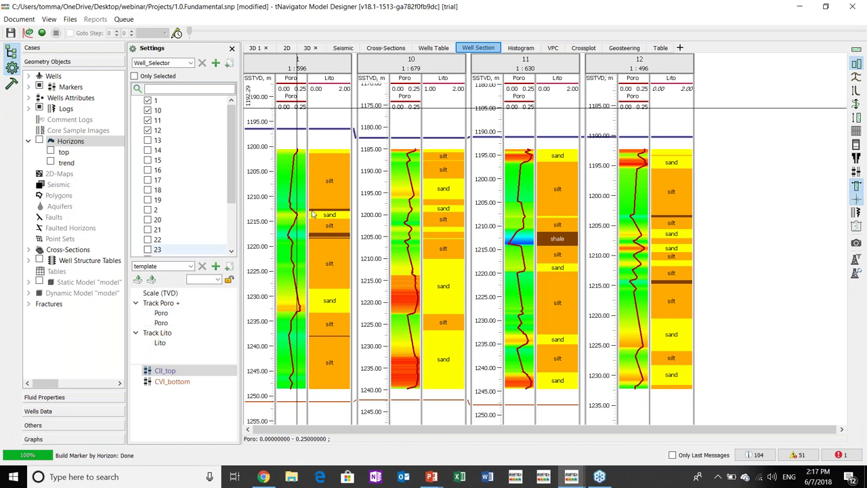
Switch to the 2D view and show contour lines on the trend horizon.
left_click(287, 49)
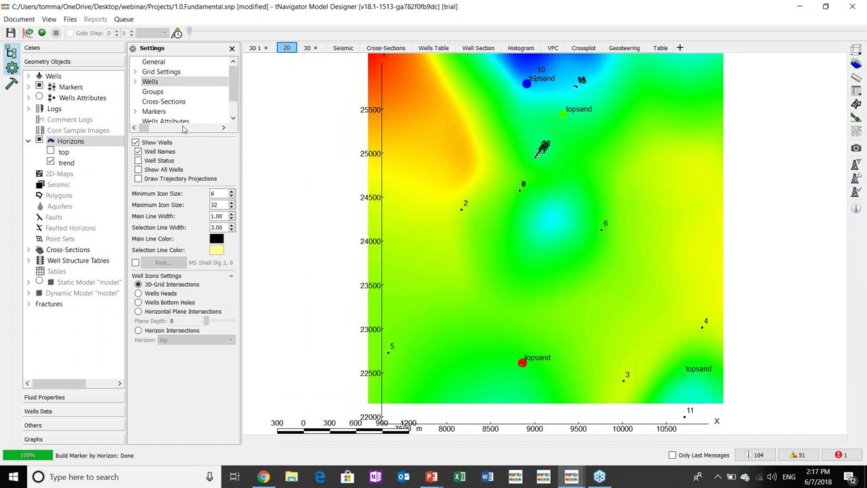
left_click(150, 73)
left_click(136, 82)
left_click_drag(231, 82, 231, 95)
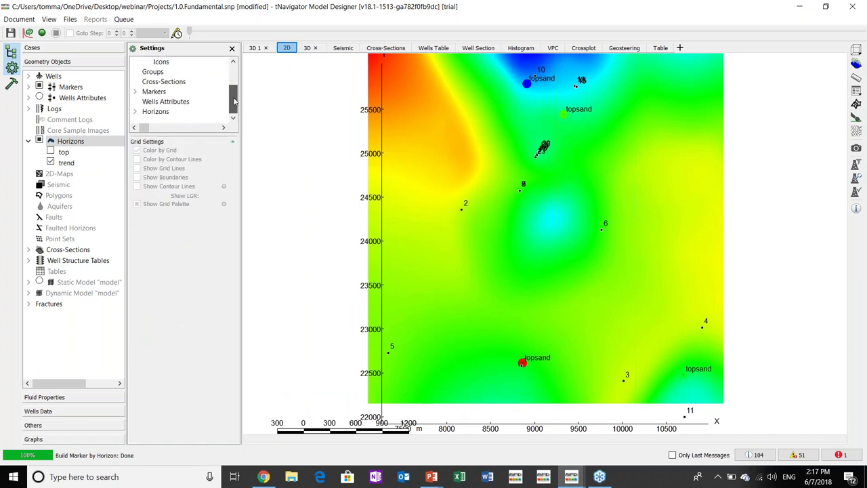
left_click(136, 112)
left_click(160, 113)
left_click(136, 142)
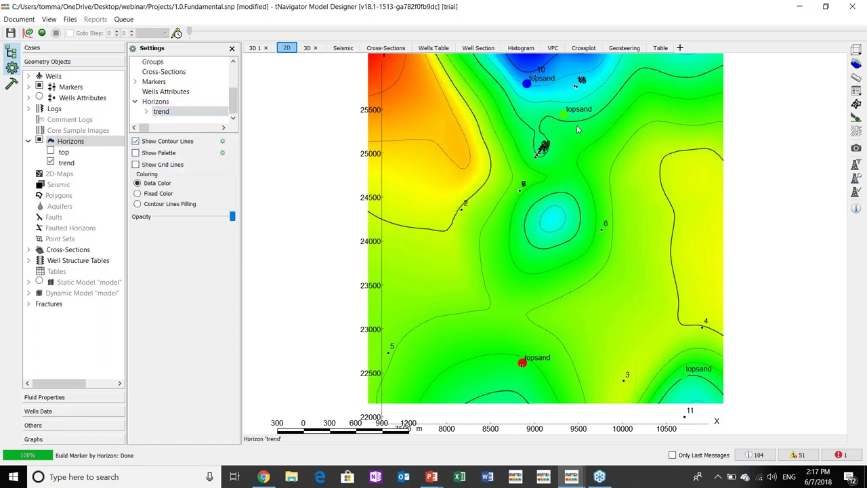
Set the trend horizon's contour lines to be generated by a line count of 30.
left_click(223, 143)
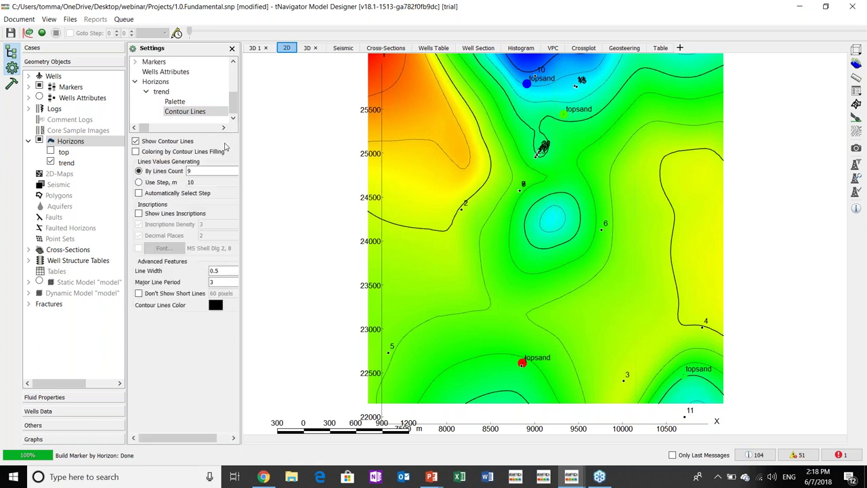
double_click(189, 171)
type("3")
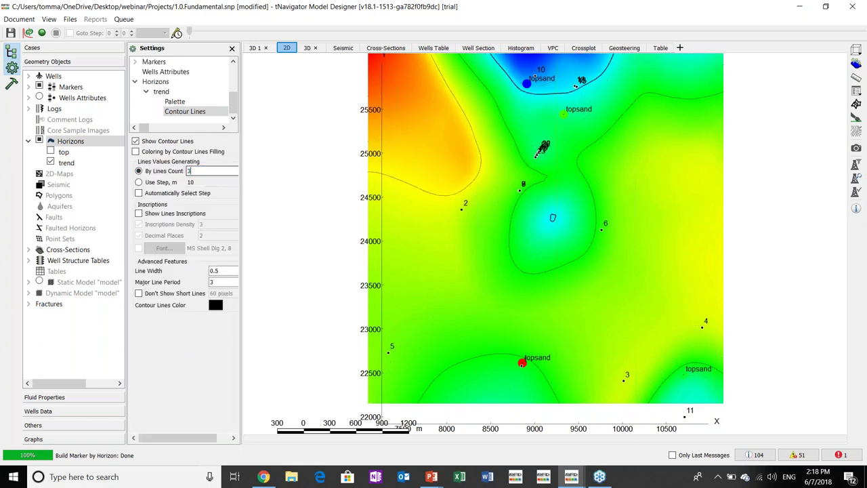
type("0")
key("Return")
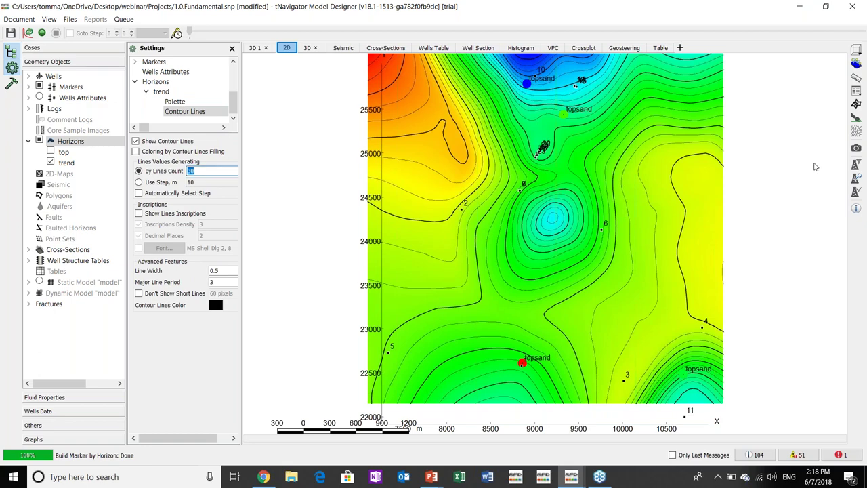
Try to edit the well selector on the 2D map of the trend horizon.
left_click(855, 192)
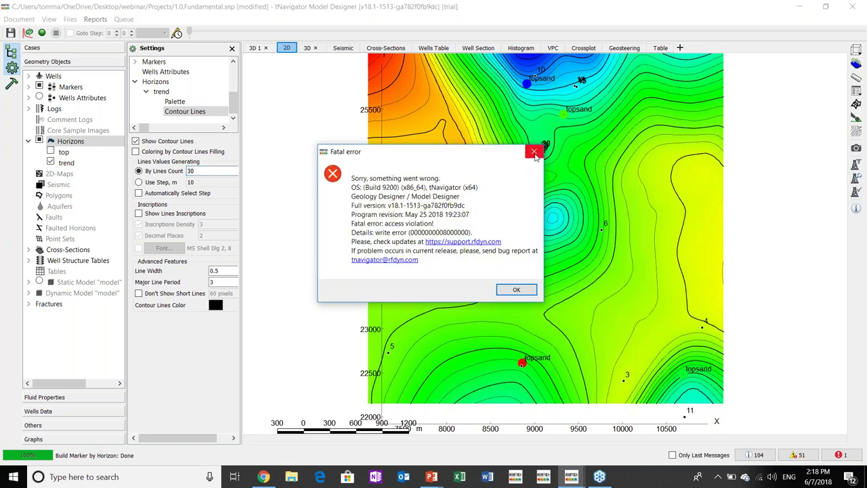
left_click(535, 155)
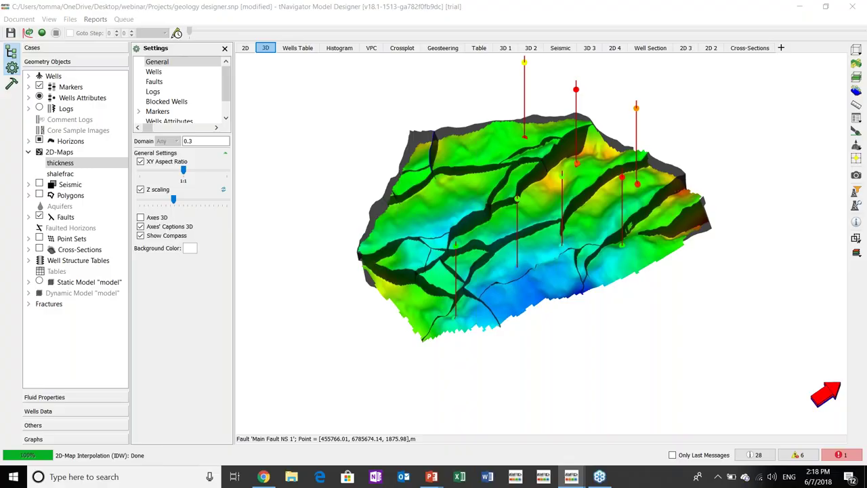
In the geology designer project, display the TopTarbert horizon in the 2D view and hide the wells attributes.
left_click_drag(542, 224, 457, 155)
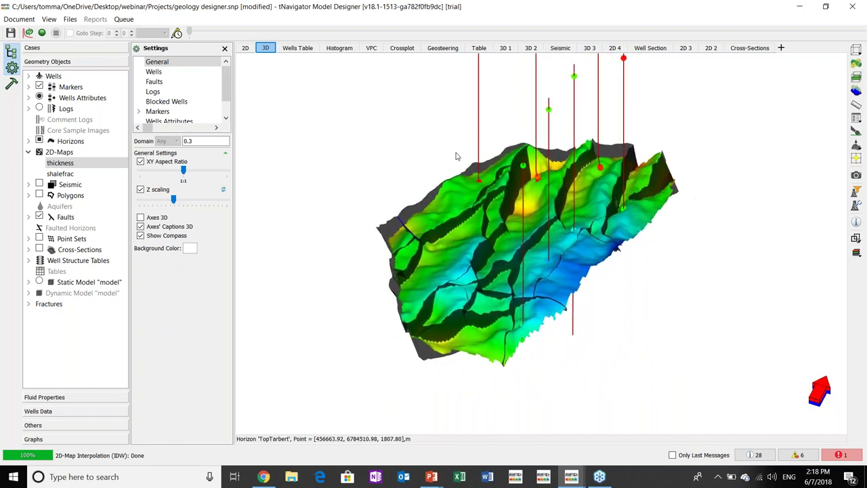
left_click(245, 48)
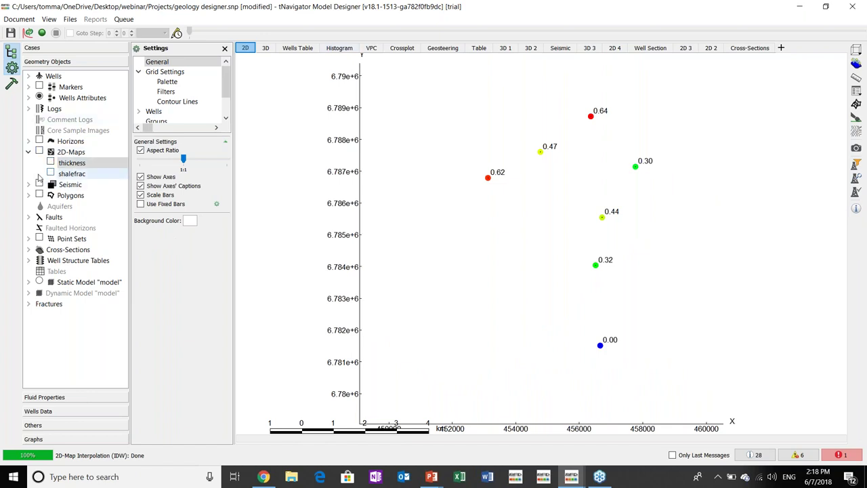
left_click(28, 141)
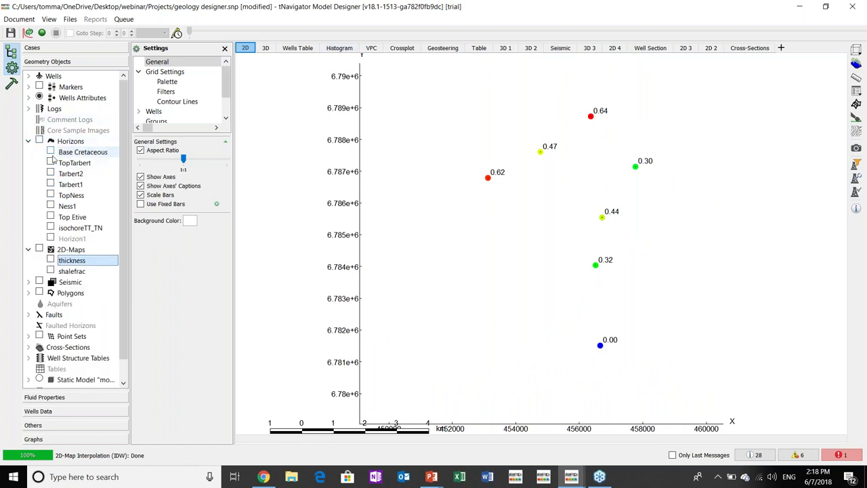
left_click(50, 163)
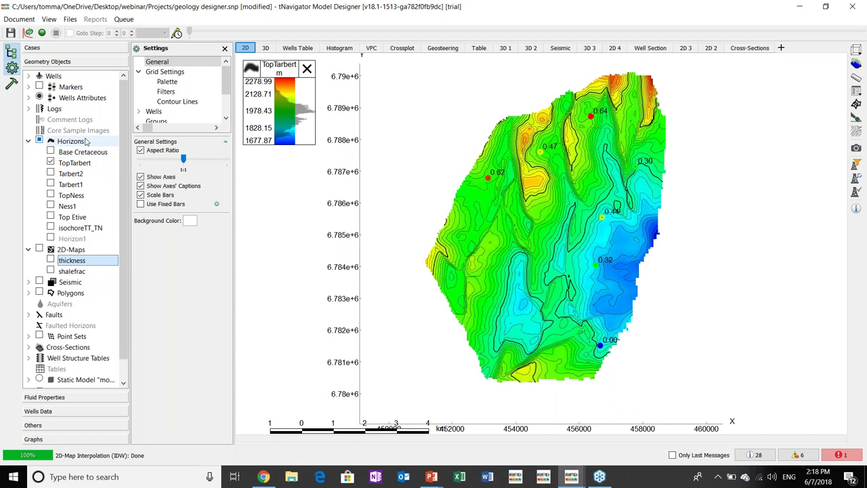
left_click(39, 97)
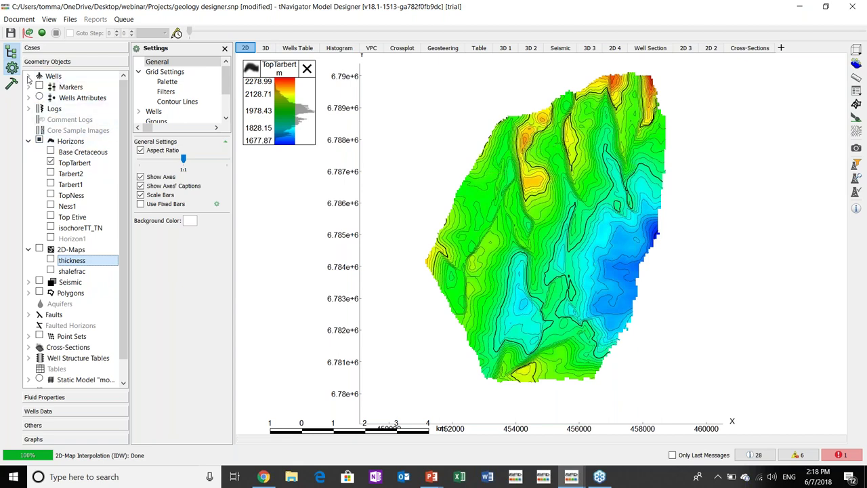
Show the wells on the TopTarbert 2D map through the Wells settings.
left_click(227, 81)
left_click_drag(228, 81, 227, 91)
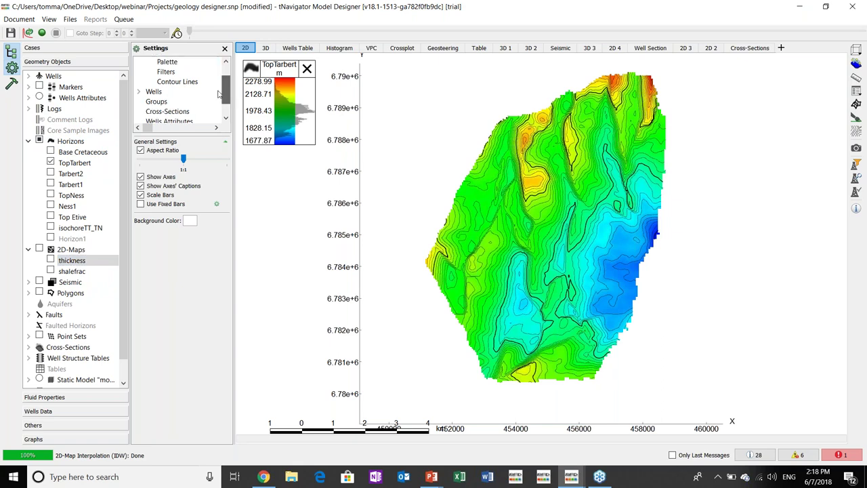
left_click(153, 91)
left_click(140, 143)
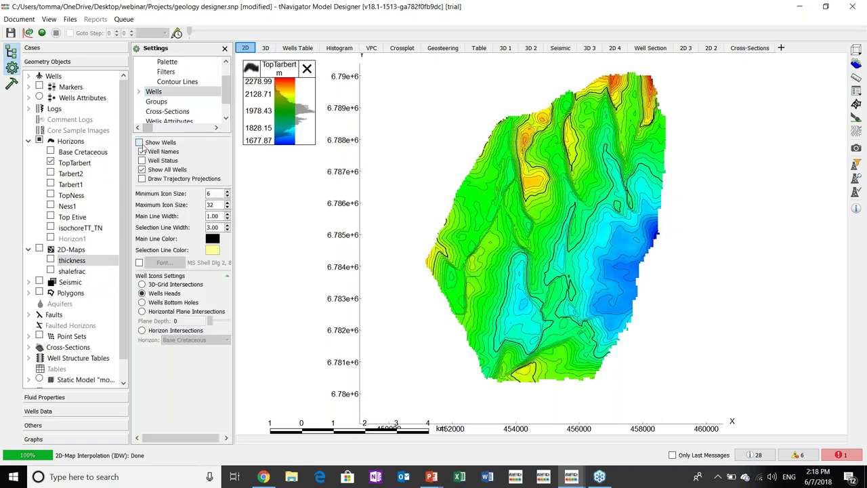
Add wells C1, C2, B9 and B8 to Well_Selector by picking them on the 2D map, and close the selector editor.
left_click(855, 192)
left_click_drag(344, 139, 377, 122)
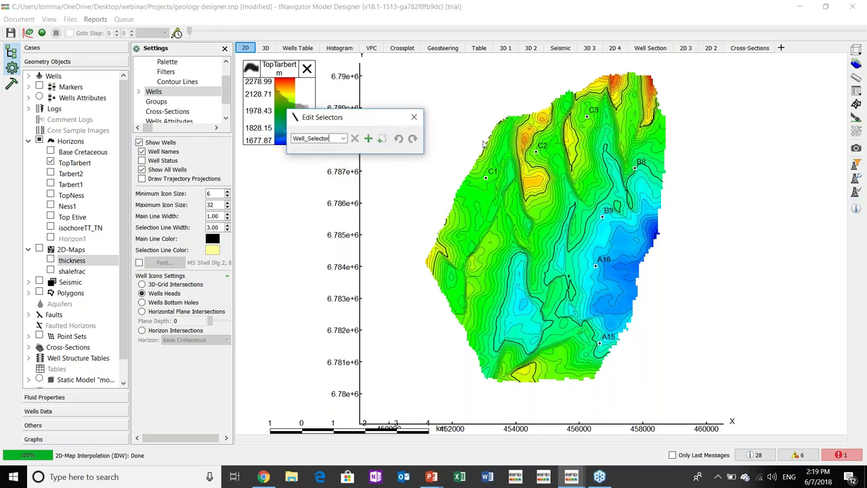
left_click(486, 177)
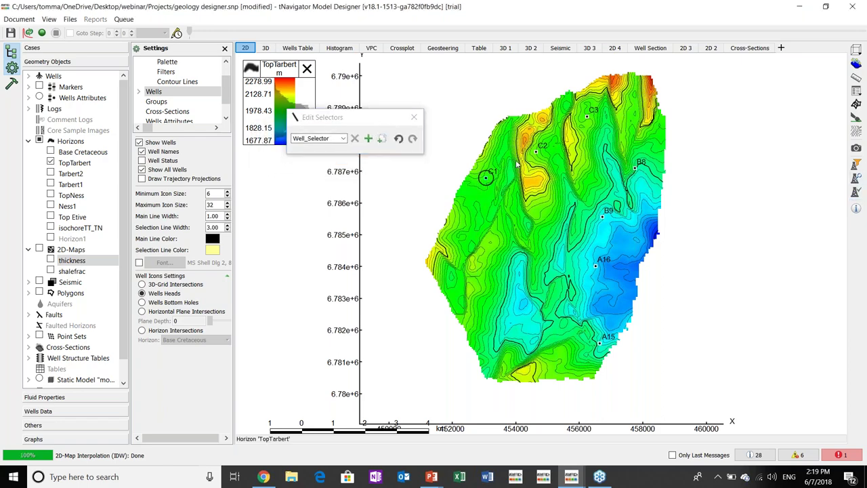
left_click(535, 151)
left_click(602, 216)
left_click(635, 170)
left_click(414, 117)
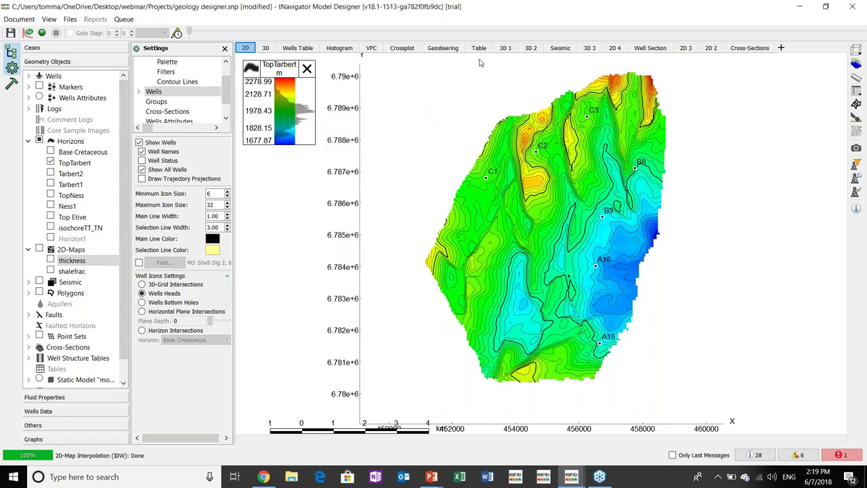
Add a new Well Section view and check the well selectors available for it.
left_click(783, 49)
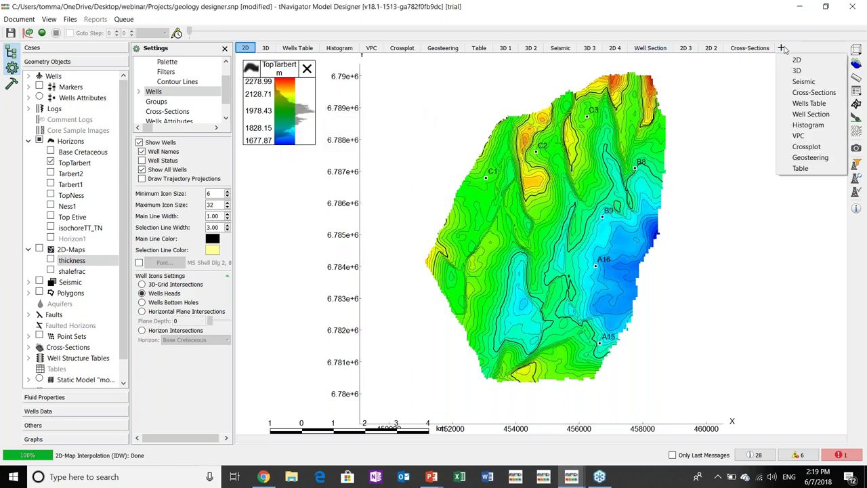
left_click(812, 115)
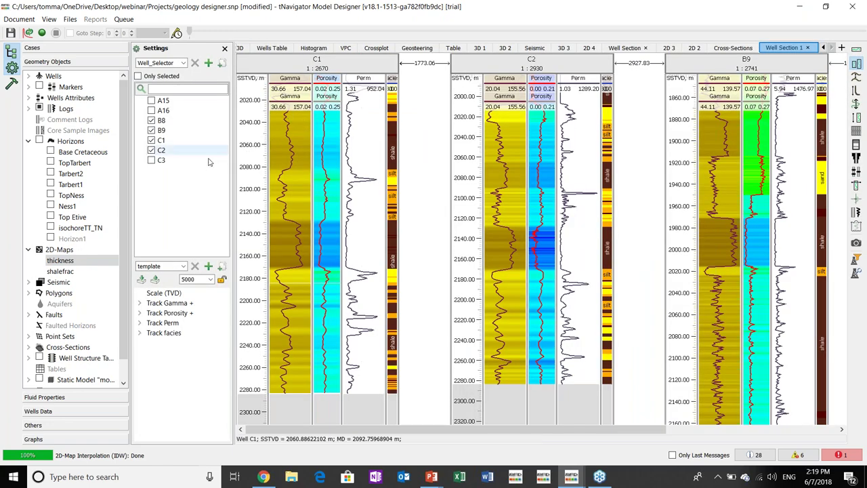
left_click(183, 63)
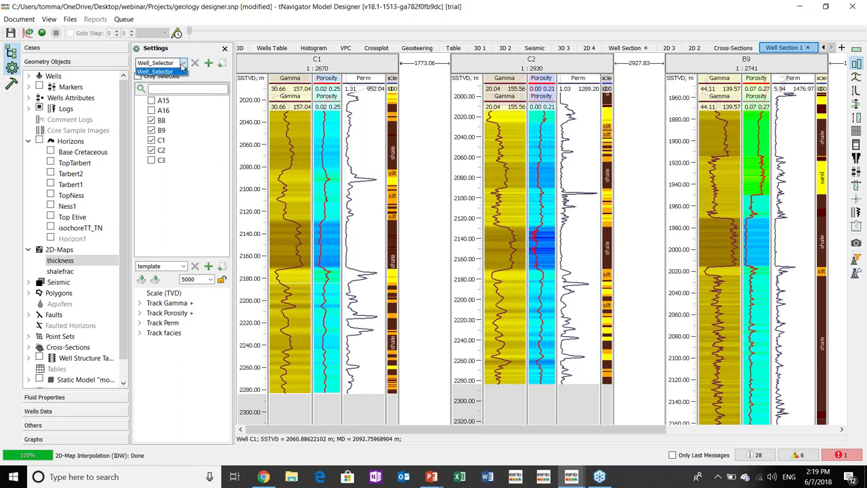
left_click(182, 65)
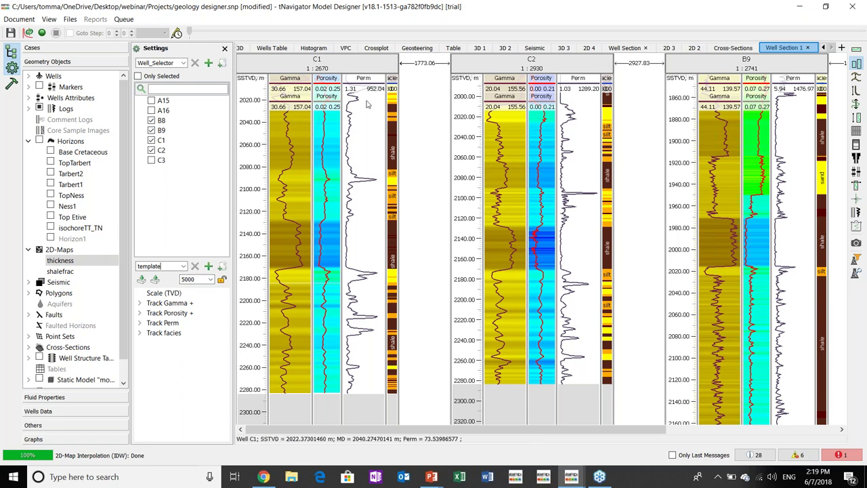
Expand the Gamma, Porosity, Perm and facies tracks of the well section template to review their logs.
left_click(161, 265)
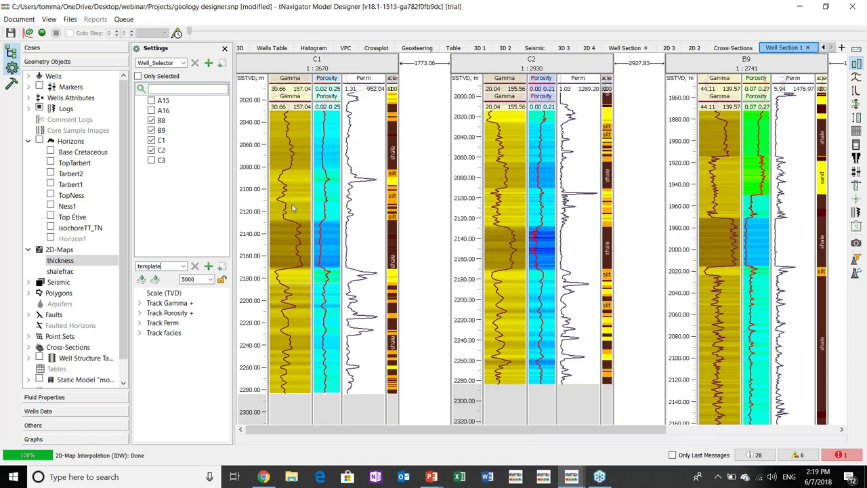
left_click(139, 303)
left_click(139, 333)
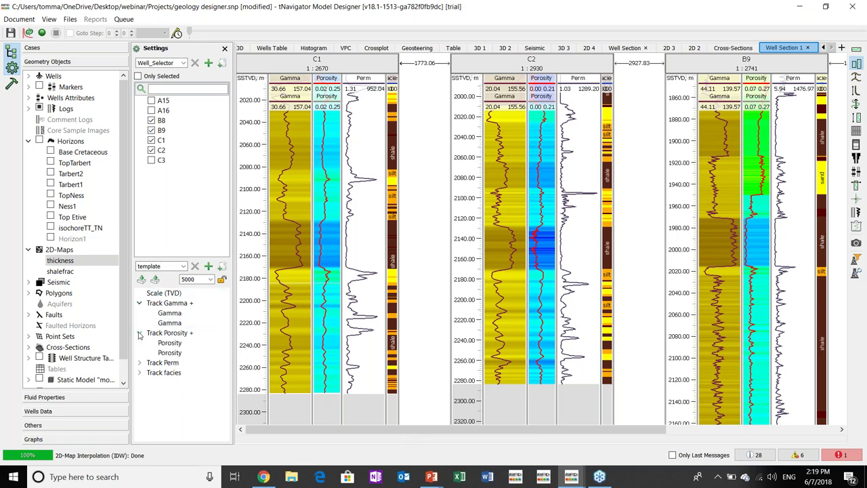
left_click(140, 343)
left_click(140, 382)
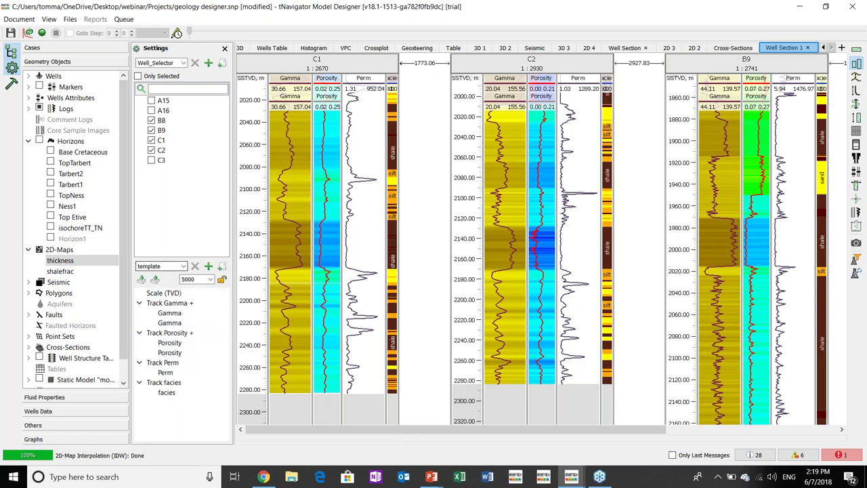
Remove and re-add the Gamma log in the well section, and move it from the Porosity track into its own last track.
left_click(28, 109)
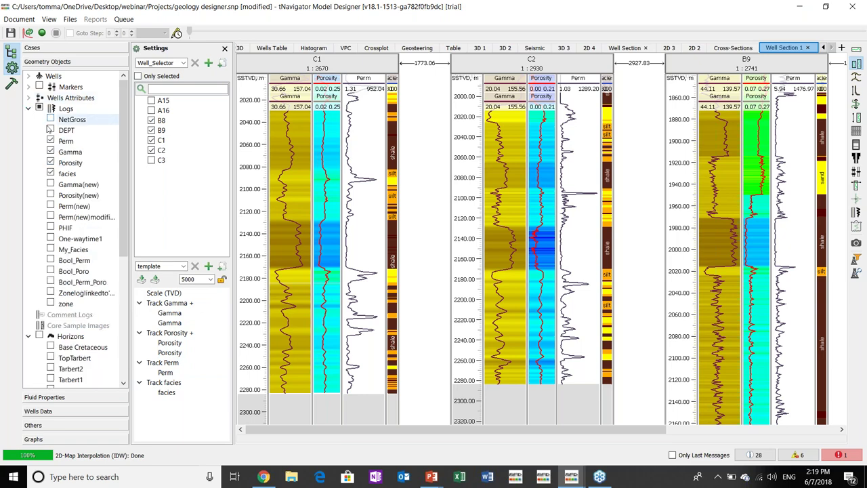
left_click(50, 152)
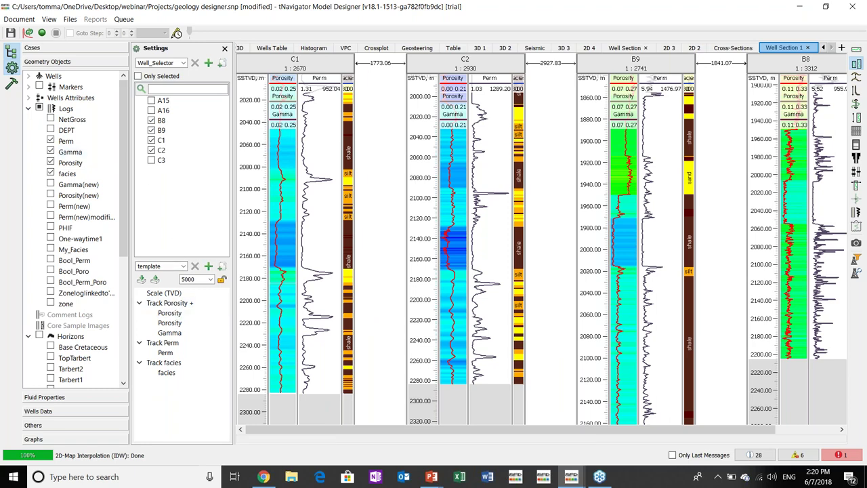
left_click_drag(168, 336, 177, 393)
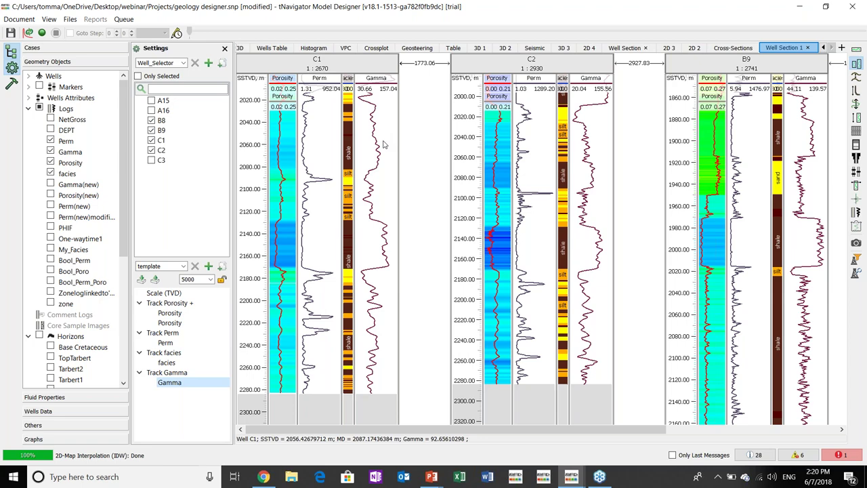
Duplicate the Gamma log within Track Gamma of the well section template.
left_click(161, 384)
right_click(165, 385)
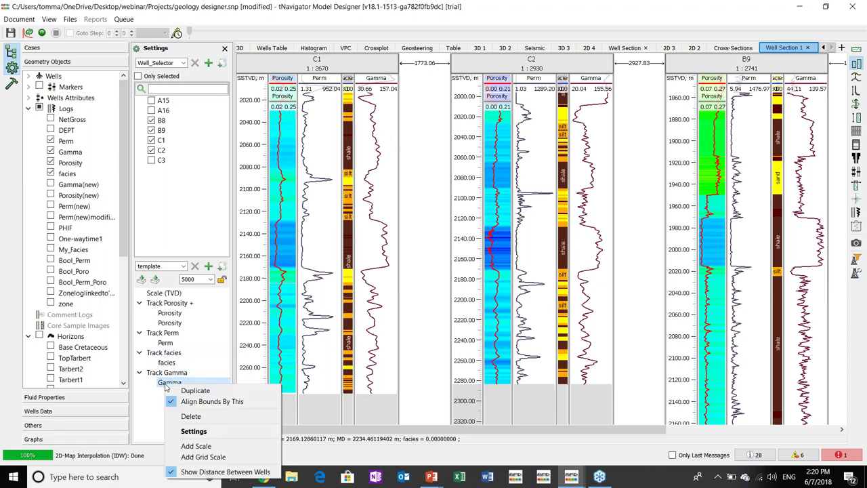
left_click(153, 404)
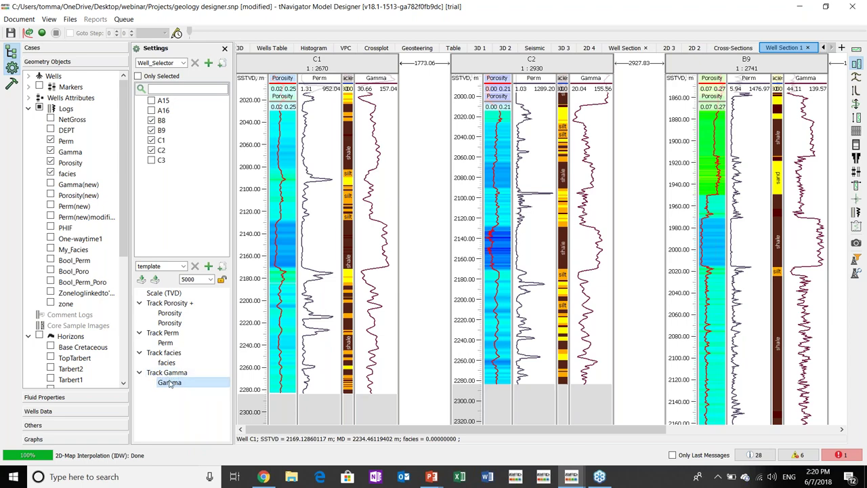
right_click(169, 383)
left_click(193, 387)
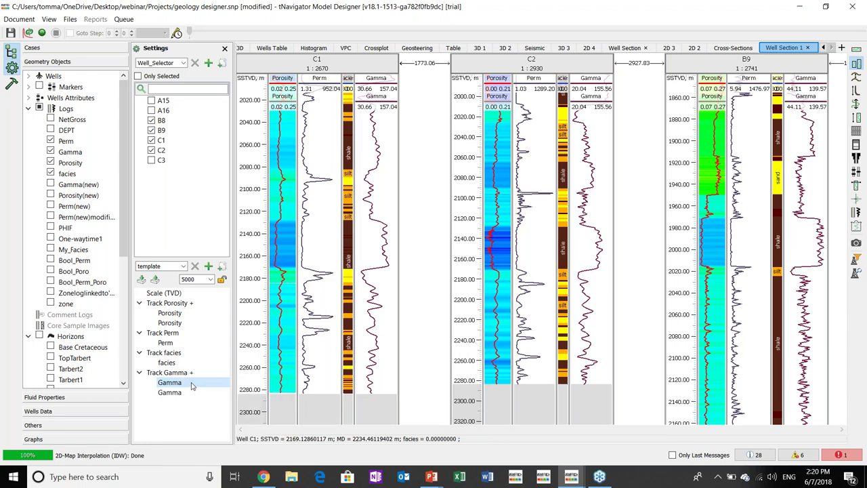
Set the drawing style of the second Gamma log in Track Gamma to Color Stick and close its settings.
right_click(179, 394)
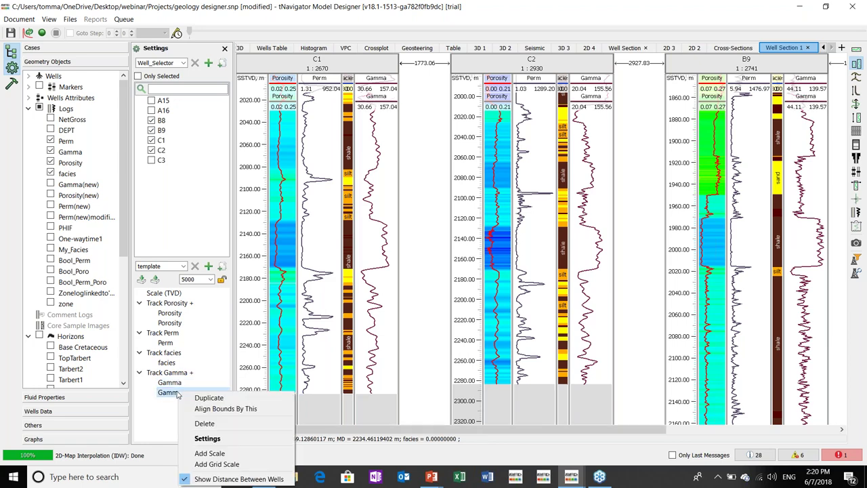
left_click(208, 438)
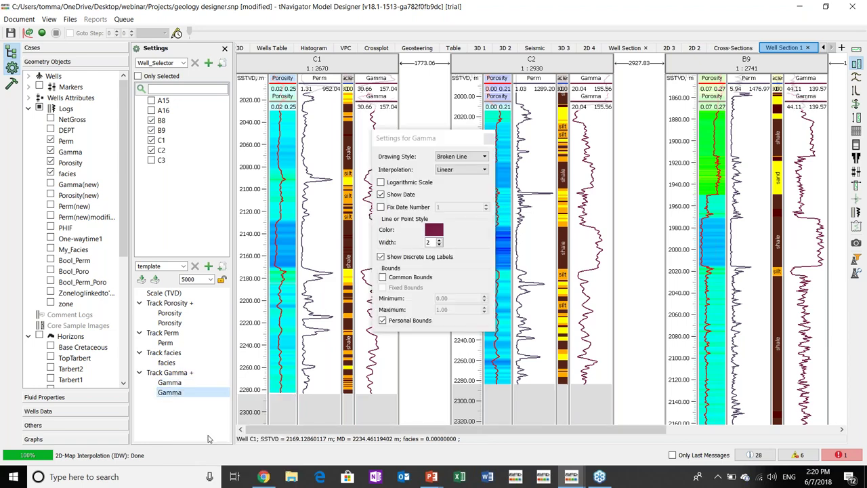
left_click_drag(403, 138, 354, 81)
left_click(427, 100)
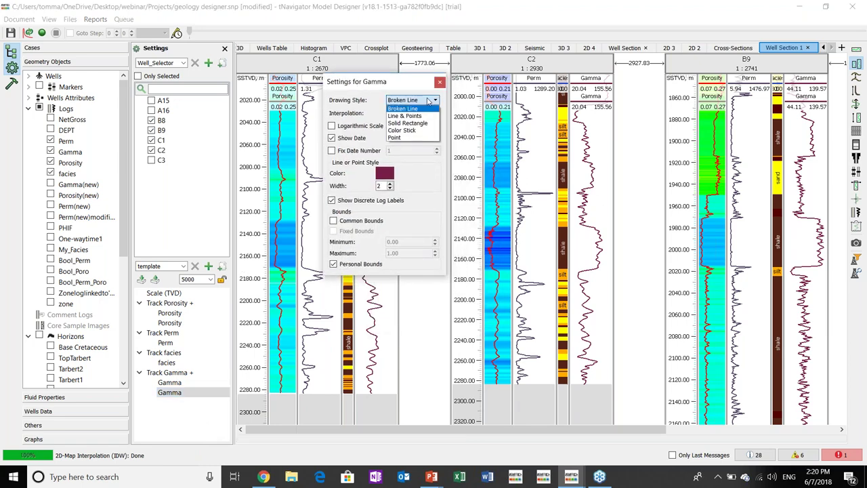
left_click(411, 131)
left_click(439, 82)
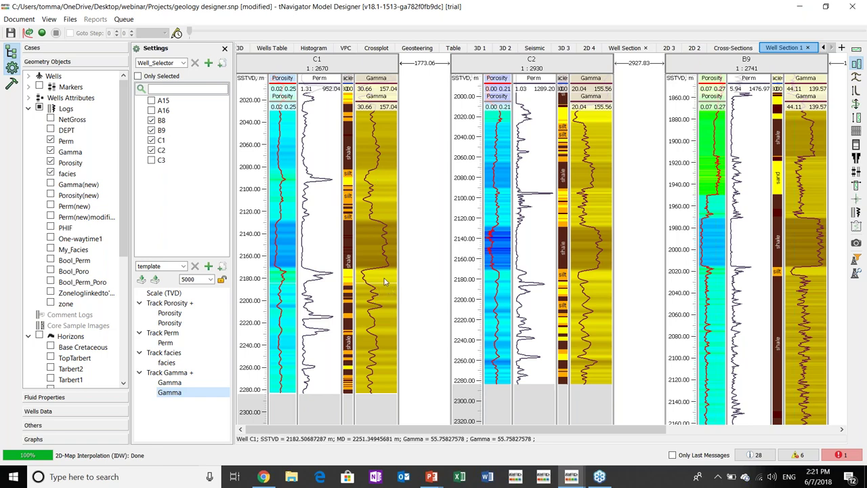
Open the template list from the Gamma log's object settings and add a new template named gamma_2.
right_click(77, 152)
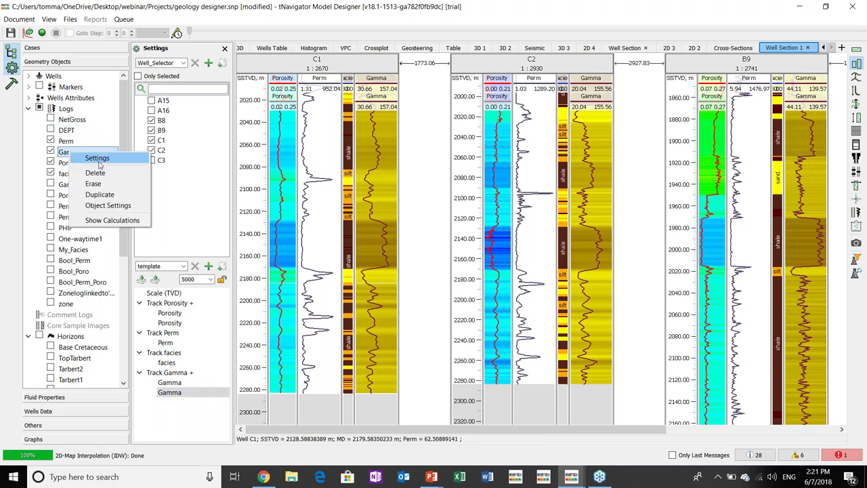
left_click(107, 205)
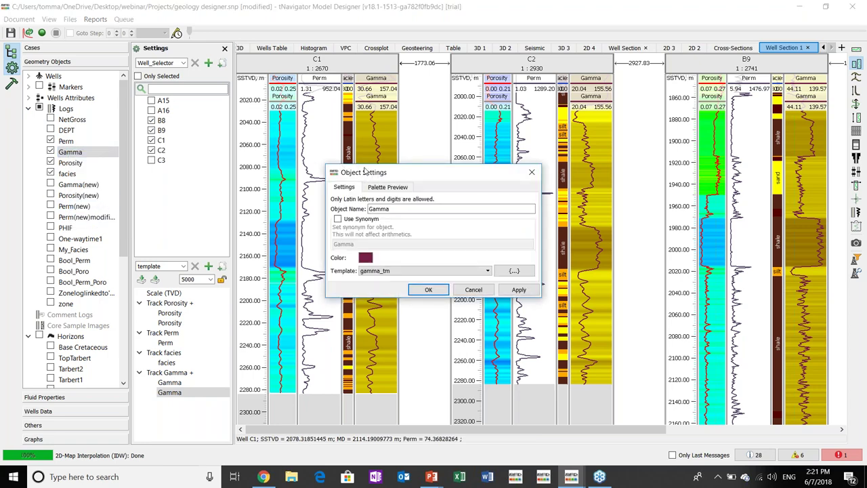
left_click_drag(369, 173, 279, 98)
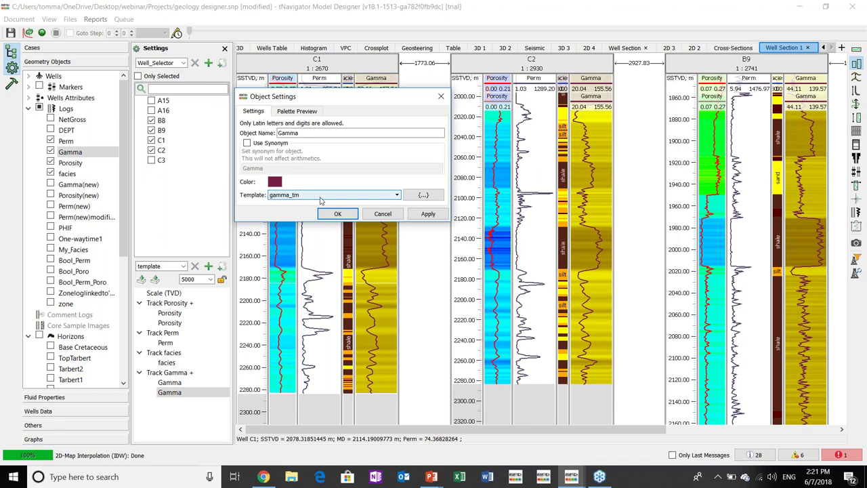
left_click(423, 196)
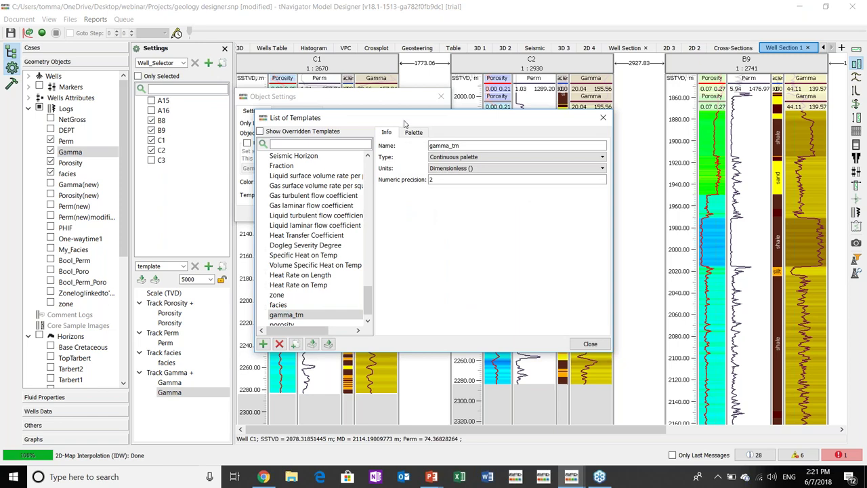
left_click_drag(404, 123, 404, 106)
mouse_move(368, 285)
left_mouse_down()
mouse_move(372, 150)
mouse_move(371, 290)
left_mouse_up()
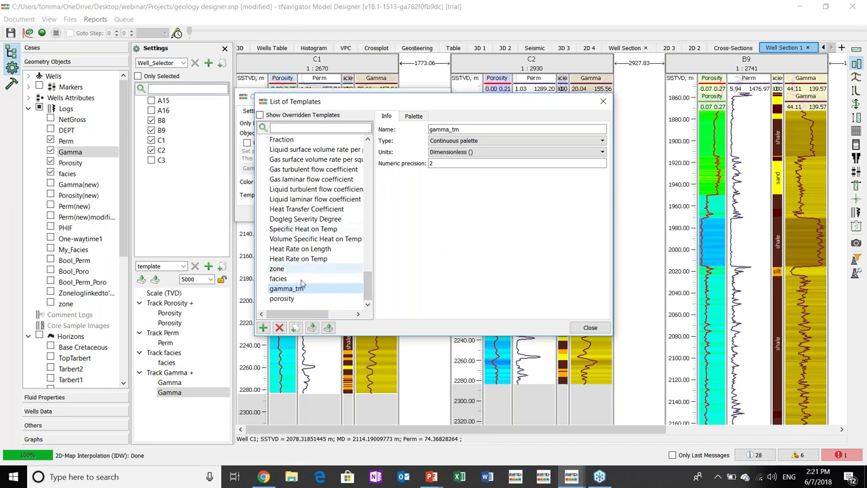
left_click(262, 327)
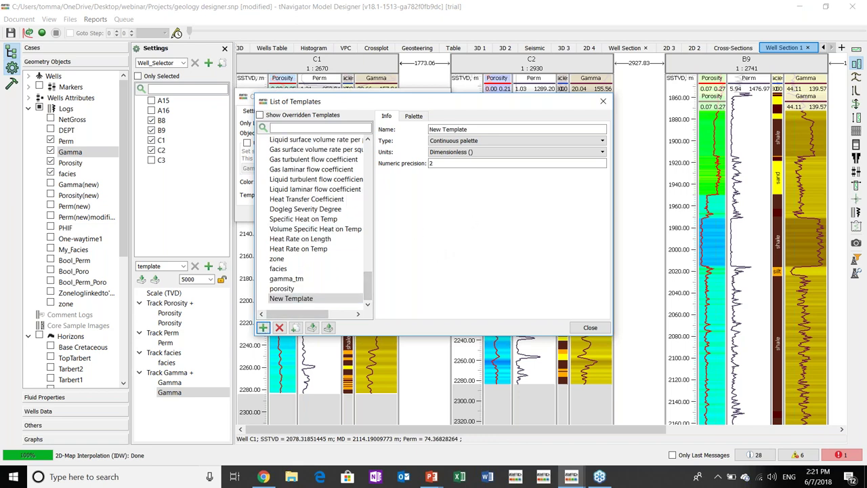
left_click_drag(470, 129, 400, 140)
type("gamma_2")
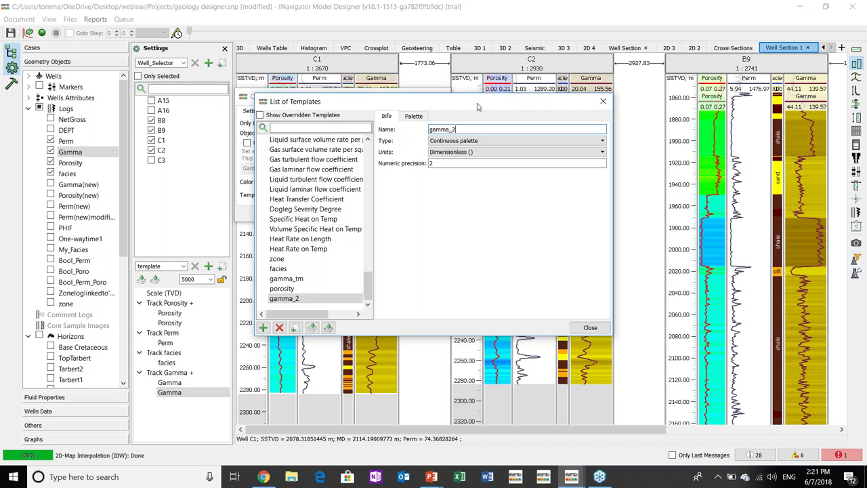
Review the palette types and palette editing options of the gamma_2 template, and close the template list and object settings.
left_click(475, 142)
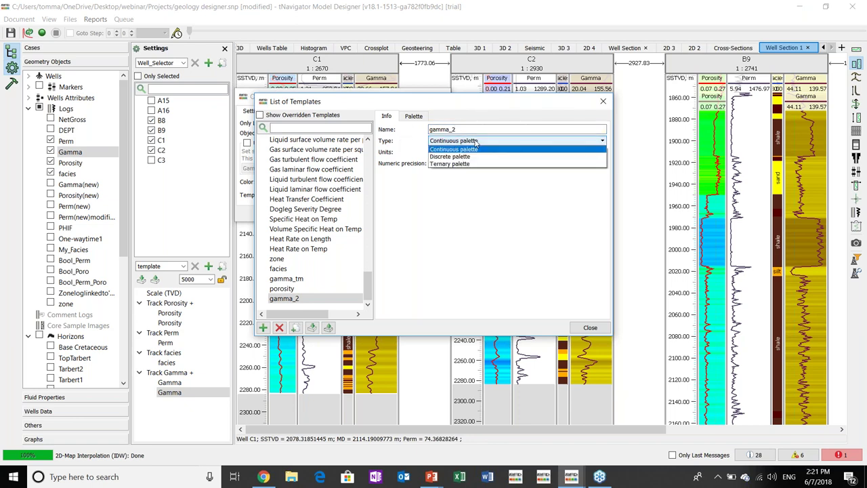
left_click(480, 142)
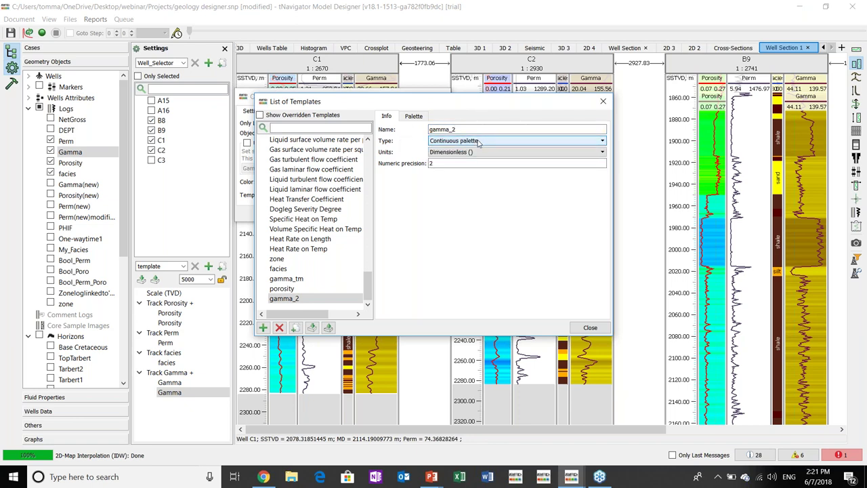
left_click(415, 116)
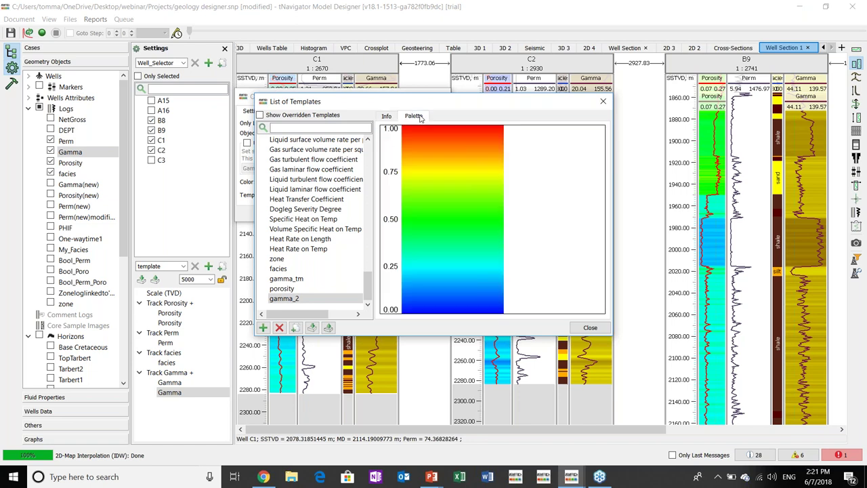
right_click(454, 146)
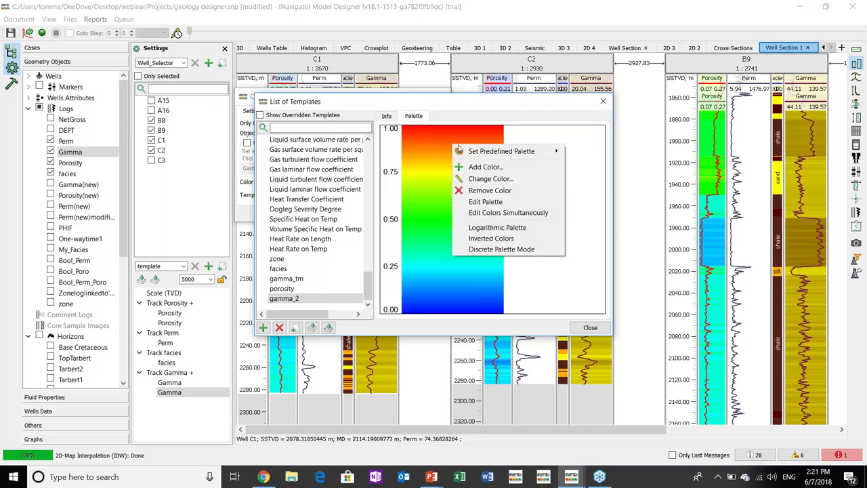
mouse_move(492, 155)
left_click(389, 118)
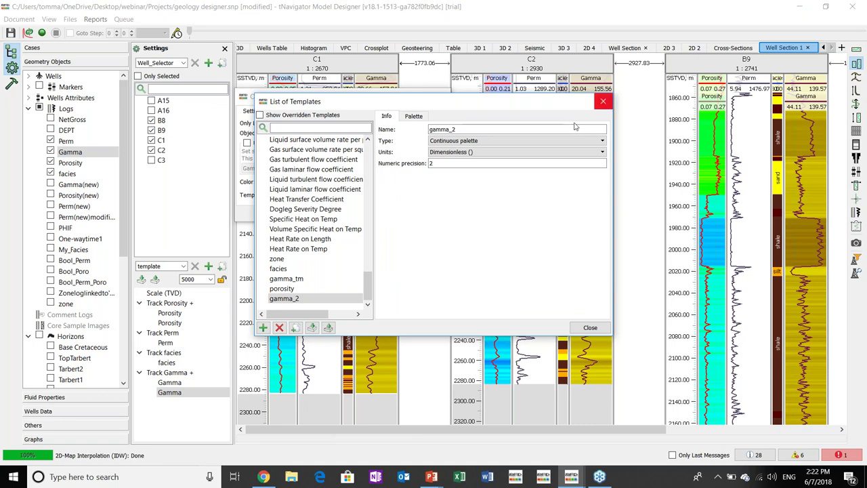
left_click(605, 103)
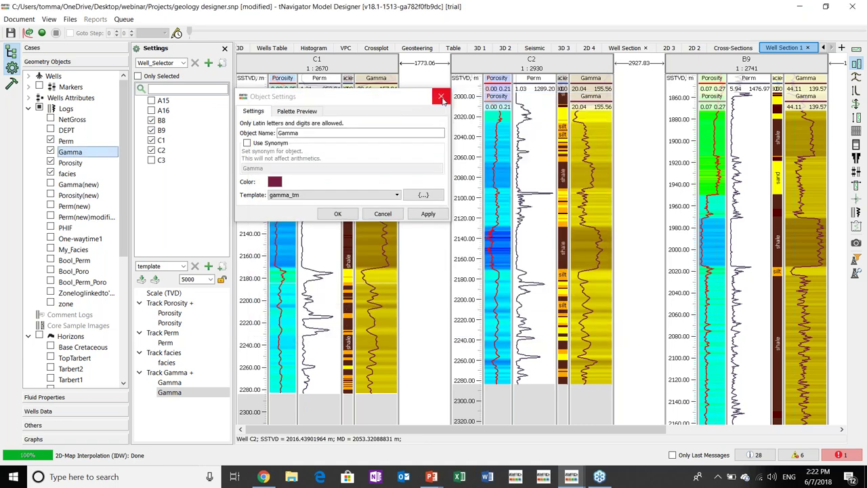
left_click(442, 94)
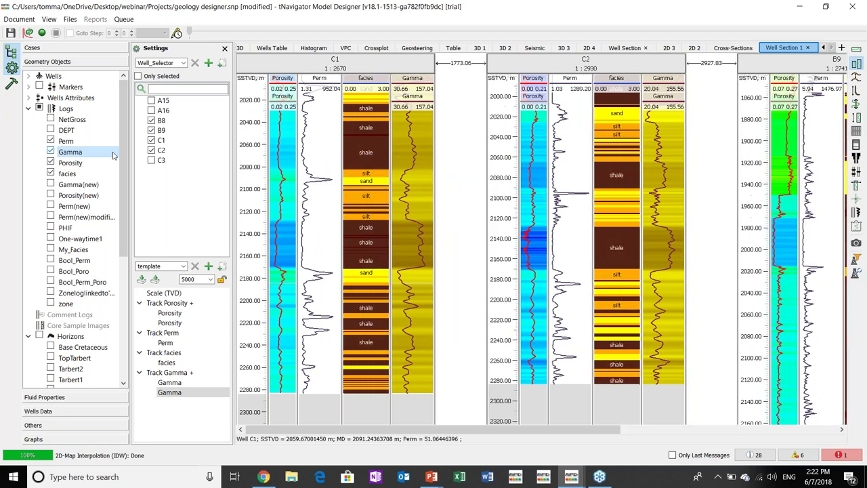
Examine the facies log's discrete template and its palette of values, names and colors, and close both dialogs.
scroll(125, 152, "down", 1)
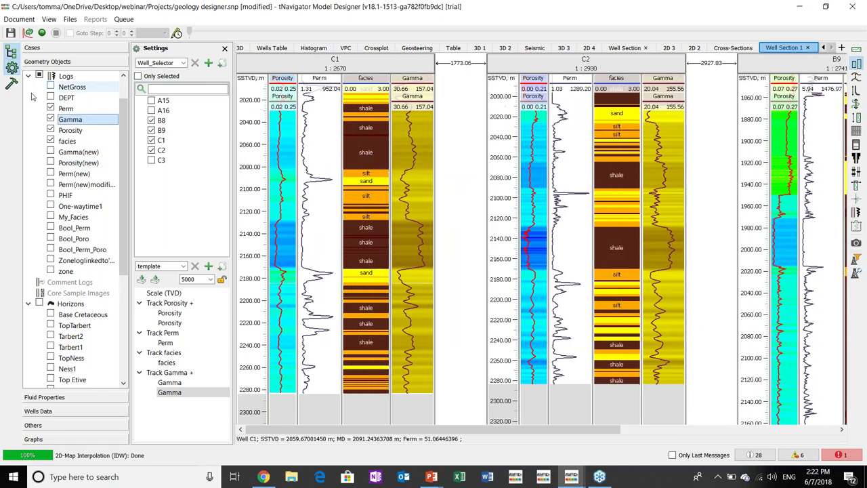
right_click(68, 142)
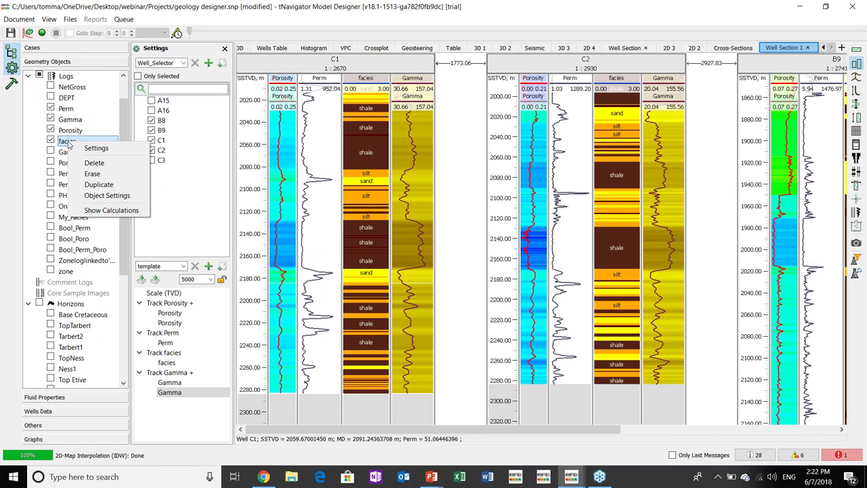
left_click(106, 196)
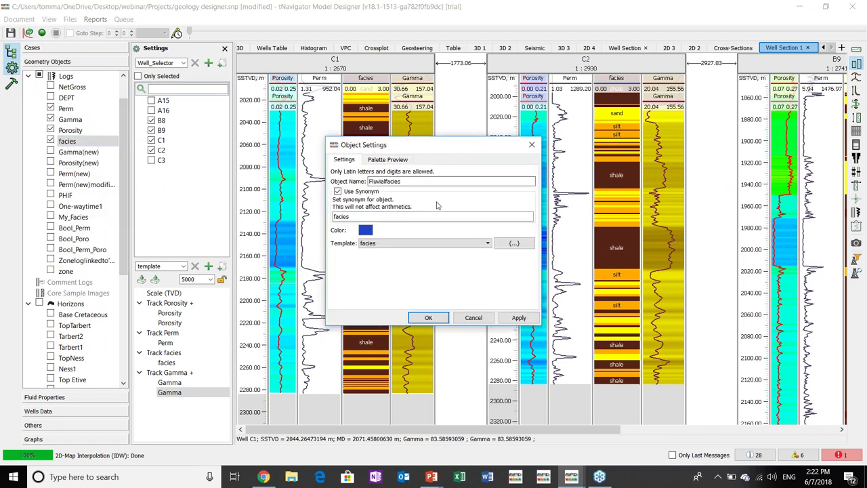
left_click(514, 242)
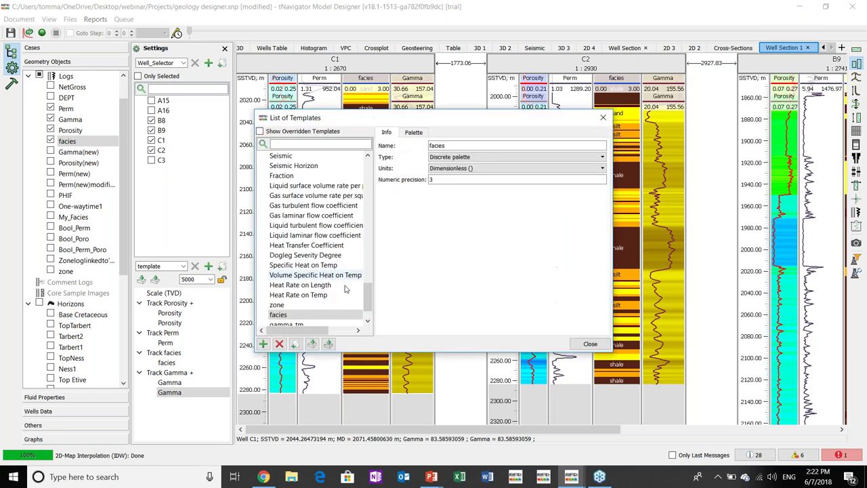
scroll(370, 291, "down", 1)
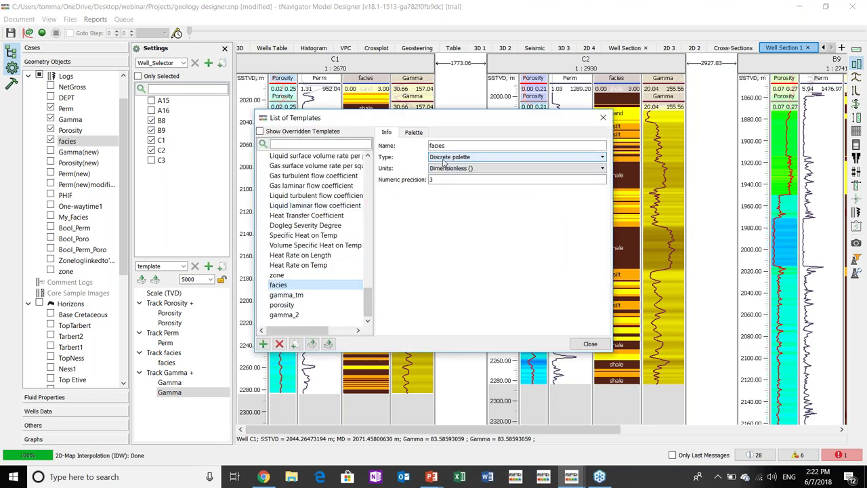
left_click(414, 133)
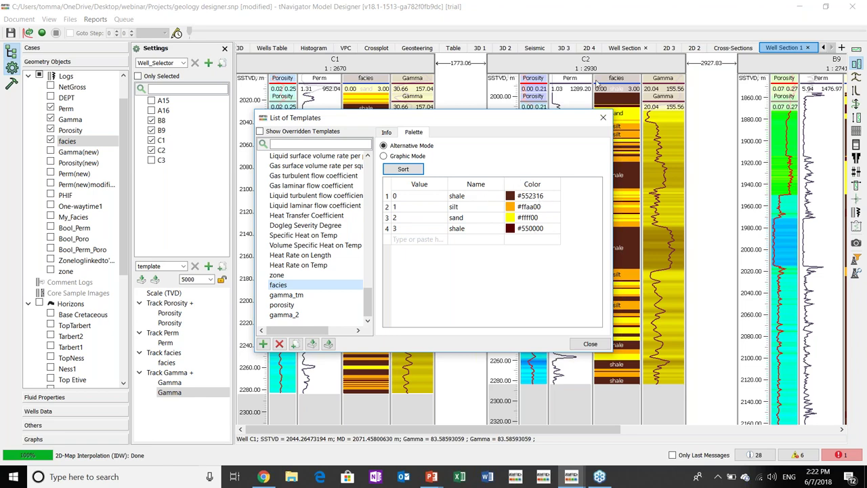
left_click(603, 119)
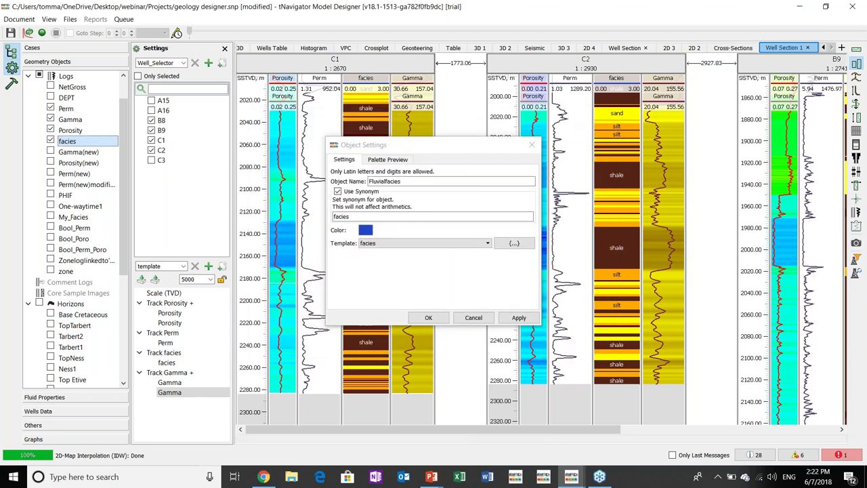
left_click(531, 143)
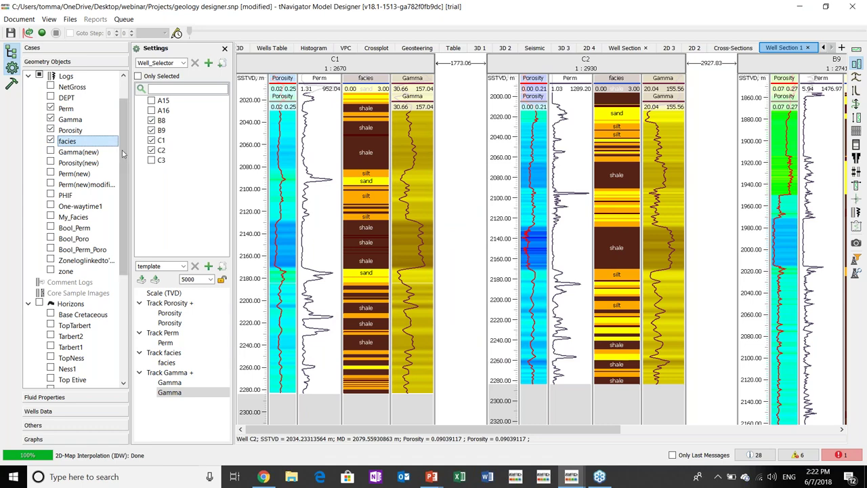
Create a new log named litho in the Logs group.
scroll(117, 144, "up", 1)
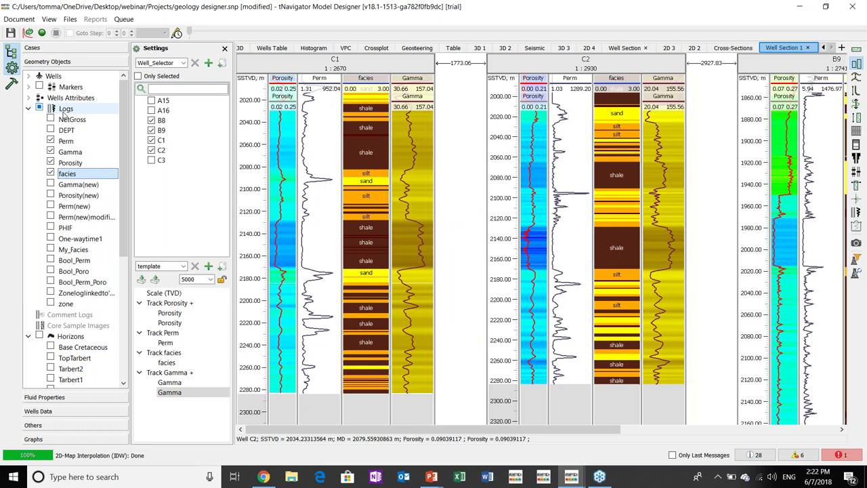
right_click(81, 113)
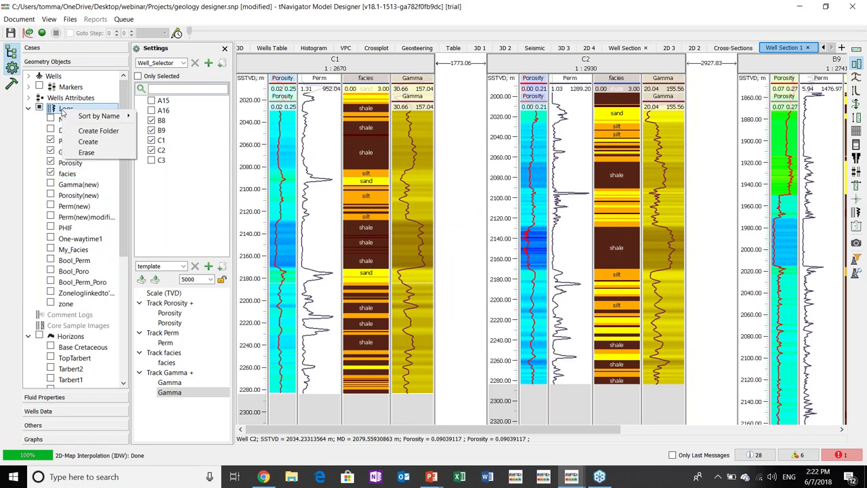
left_click(80, 145)
key("BackSpace")
type("litho")
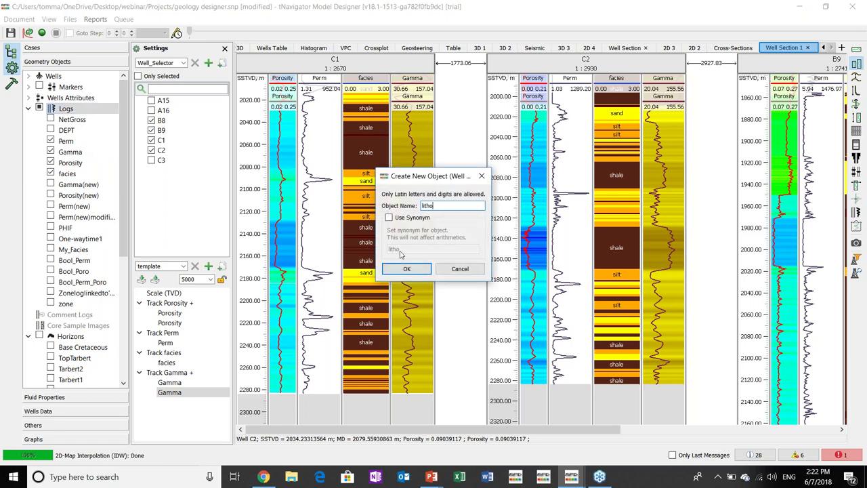
left_click(406, 269)
Open the calculator for the litho log and insert an If expression in its formula.
right_click(88, 315)
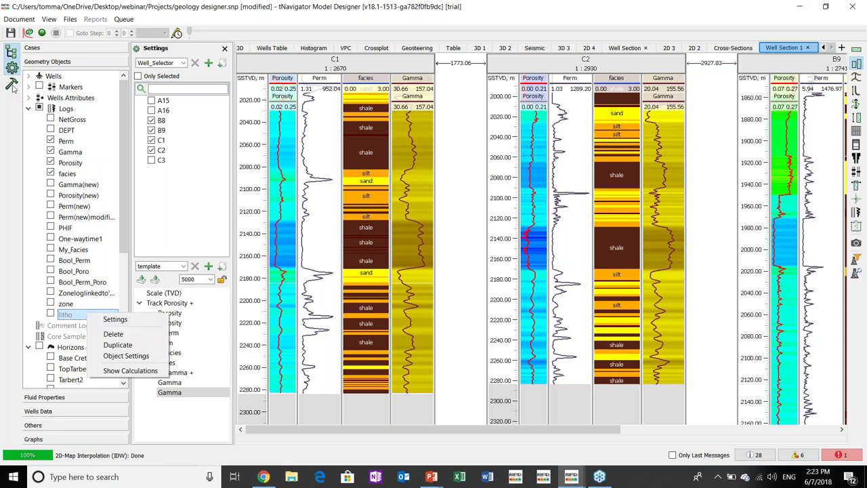
key("Up")
key("Return")
double_click(260, 85)
left_click(244, 76)
left_click(408, 118)
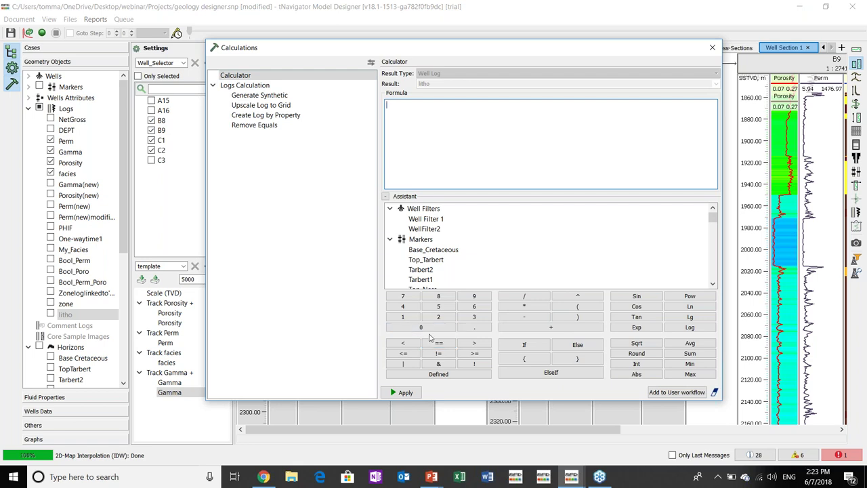
left_click(524, 344)
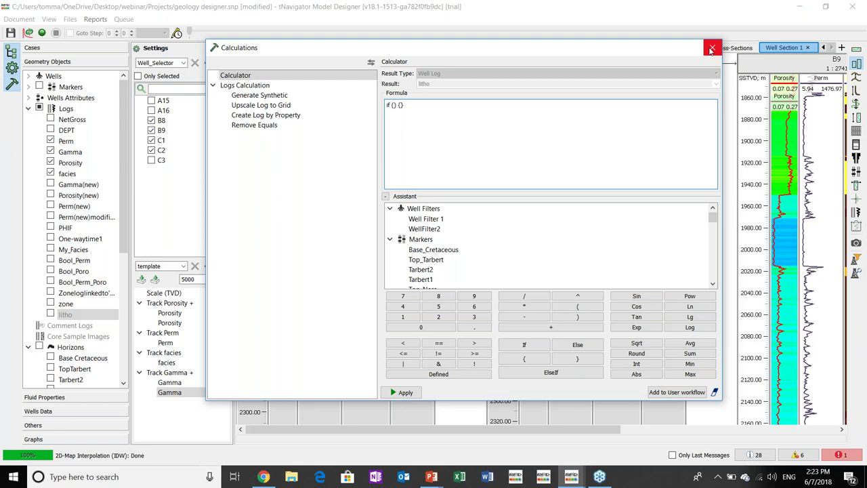
Close the Calculations window without applying the litho formula.
left_click_drag(712, 50, 647, 52)
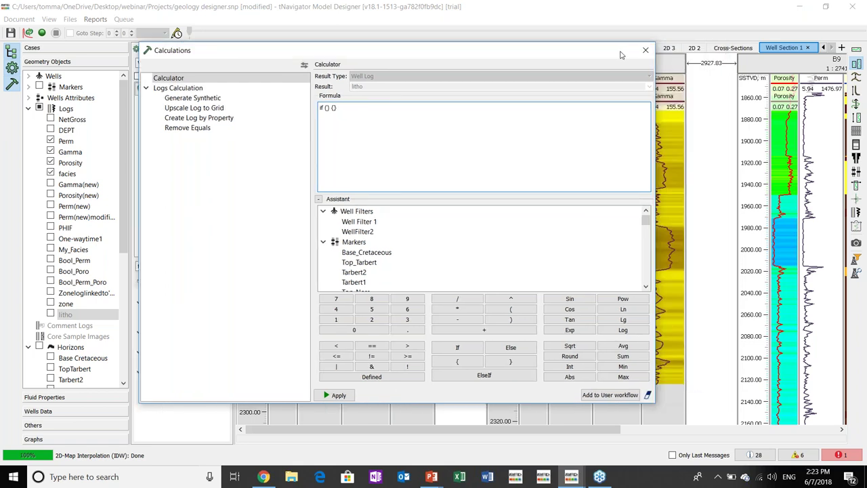
left_click(644, 52)
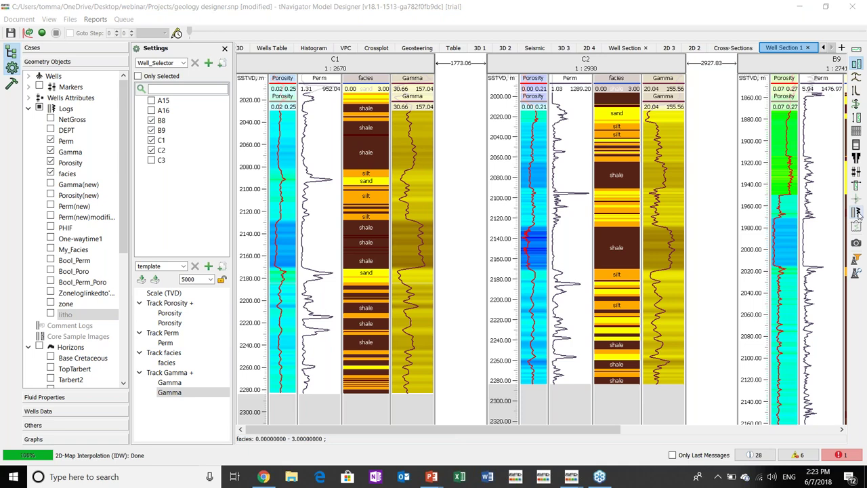
Edit the Fluvialfacies log, brushing value 2 onto the top and base of the thick shale interval in well C1.
left_click(856, 213)
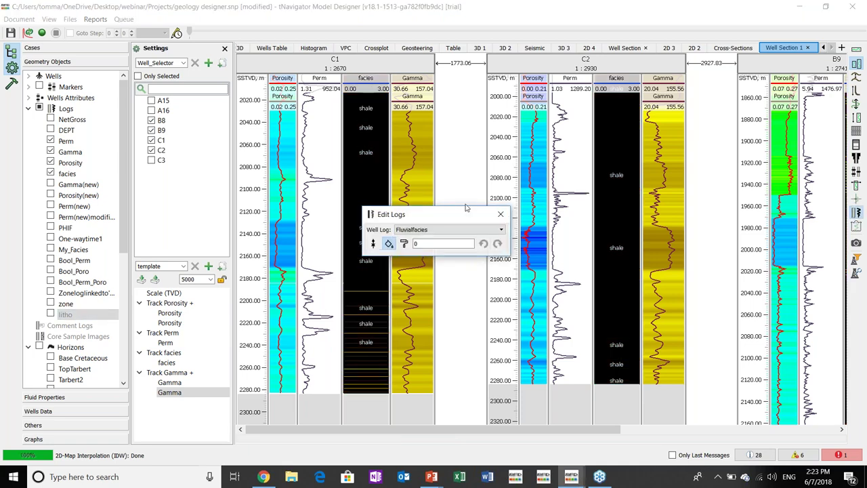
left_click_drag(420, 214, 477, 154)
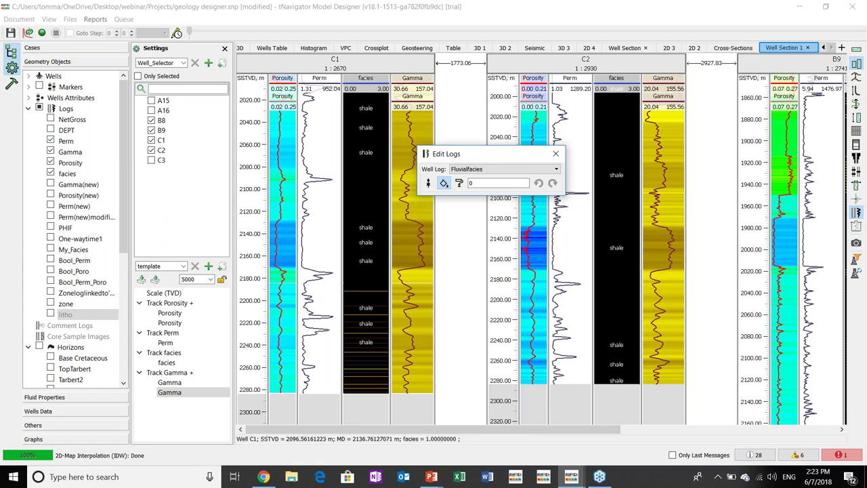
left_click(443, 183)
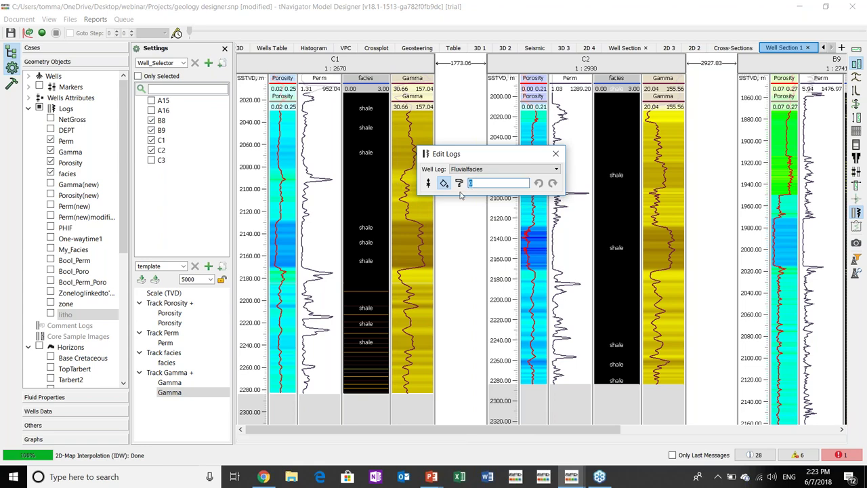
type("2")
left_click_drag(465, 154, 492, 147)
left_click(369, 204)
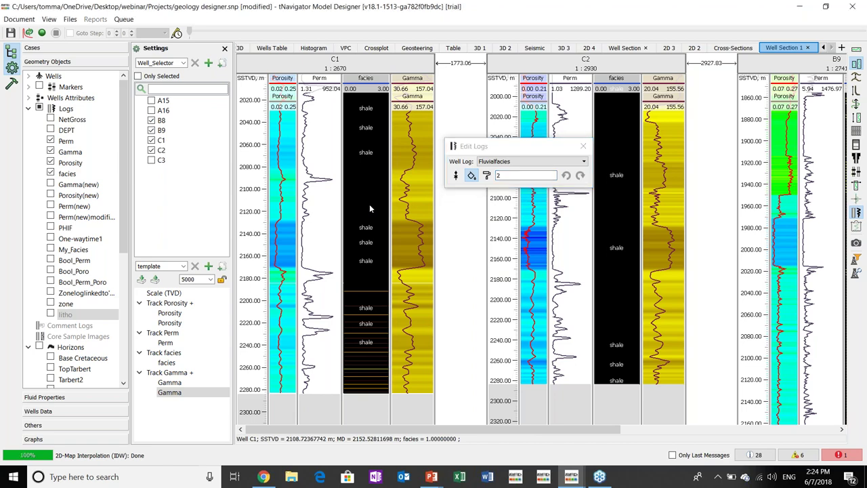
scroll(369, 204, "up", 1)
scroll(370, 206, "up", 4, "ctrl")
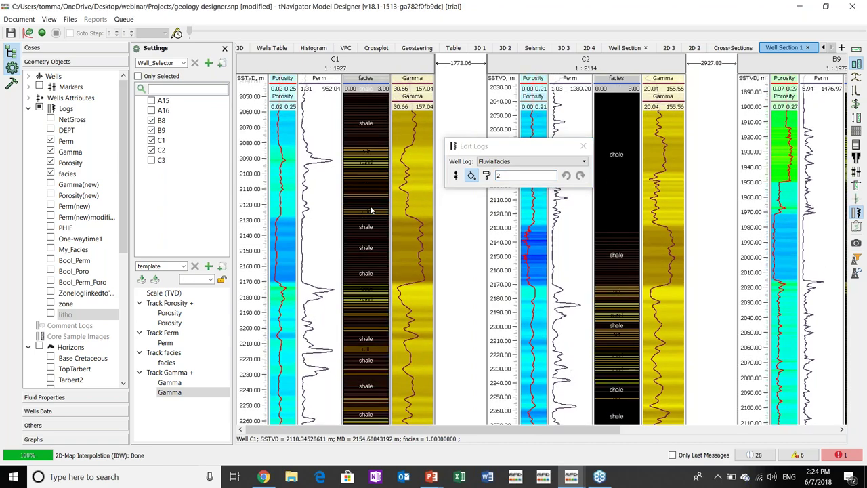
scroll(370, 206, "up", 3, "ctrl")
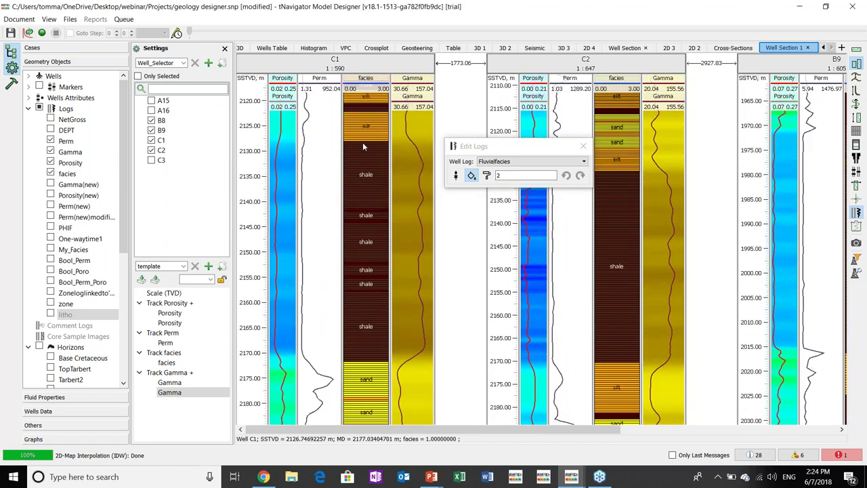
scroll(363, 144, "up", 1)
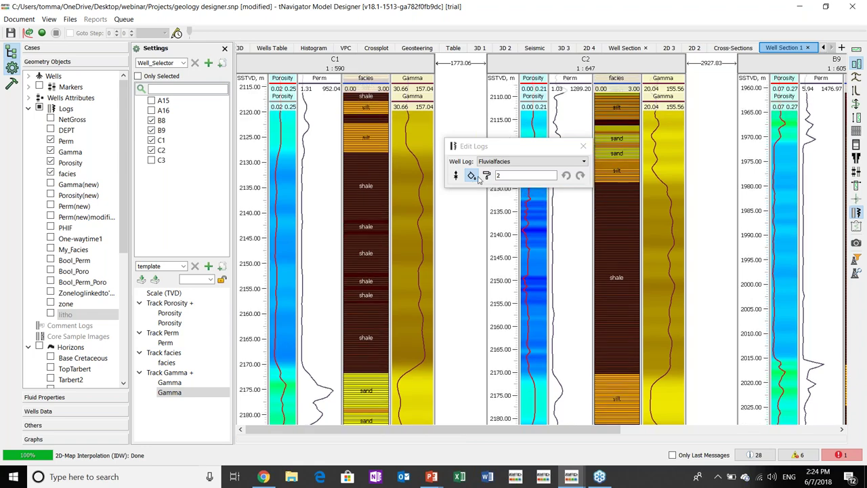
left_click(490, 176)
left_click(377, 151)
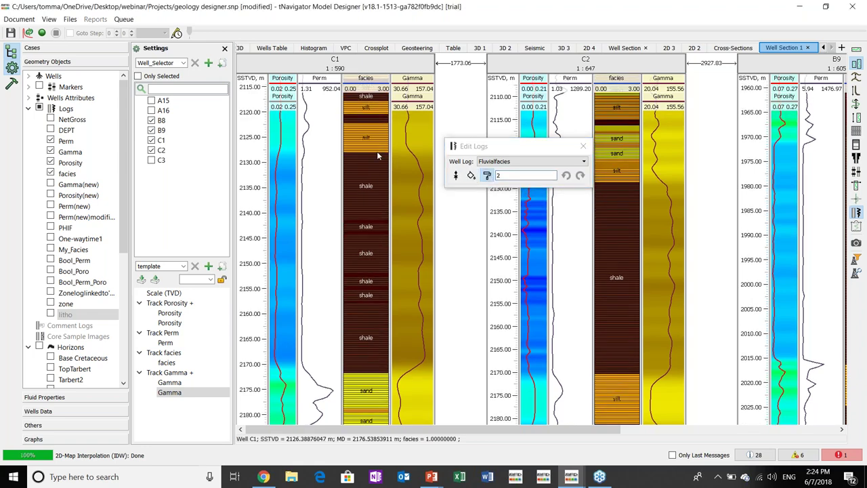
left_click(365, 374)
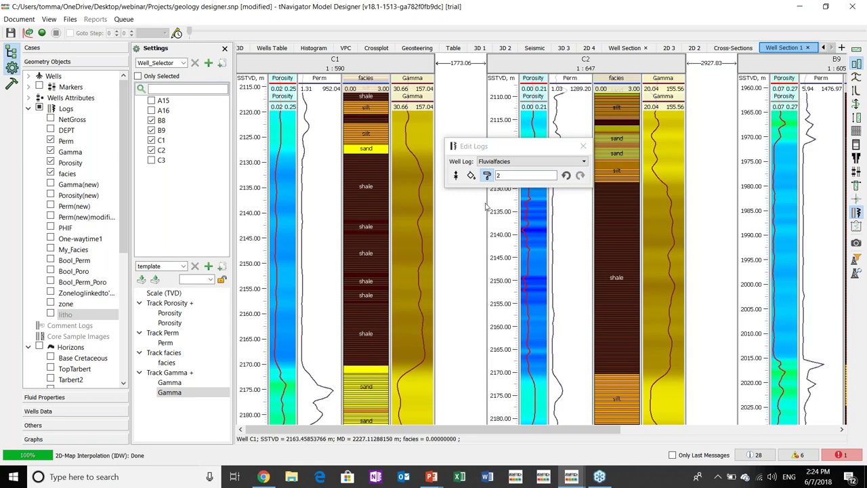
Brush value 0 into the sand at about 2174 m in well C1's facies log, and finish log editing.
left_click(515, 175)
type("0")
left_click(365, 390)
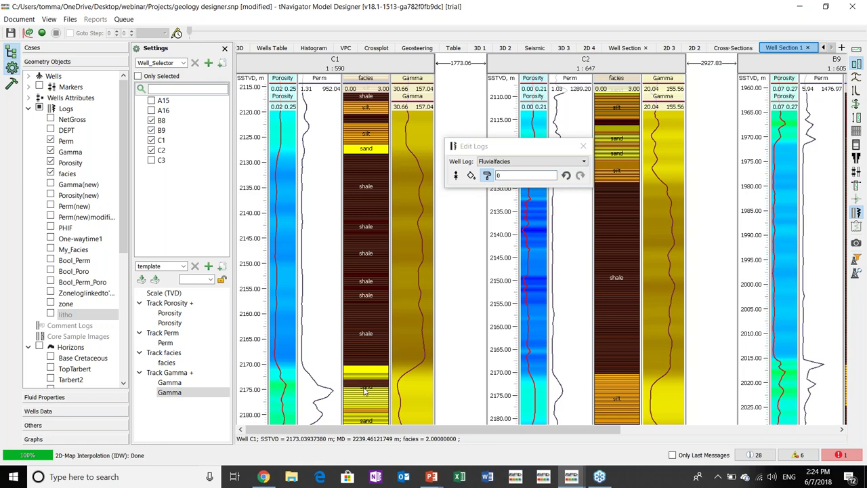
left_click(583, 145)
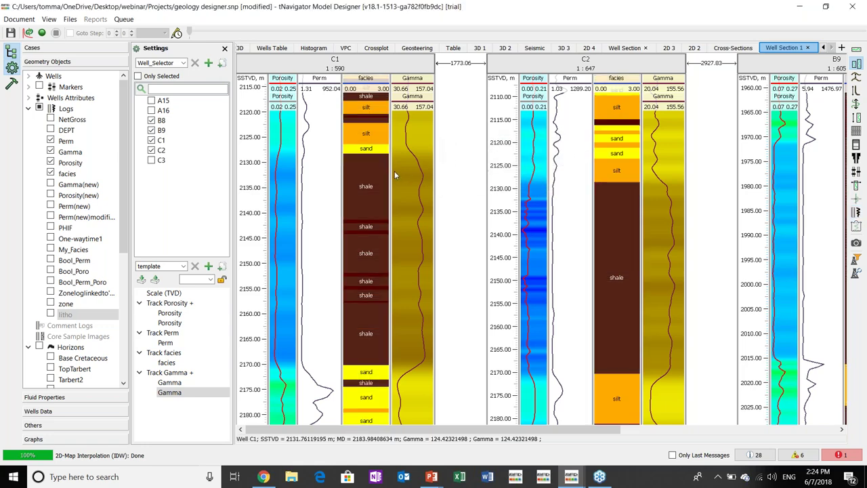
Display the Top_Tarbert and Top_Ness markers in the well section.
scroll(395, 176, "down", 5)
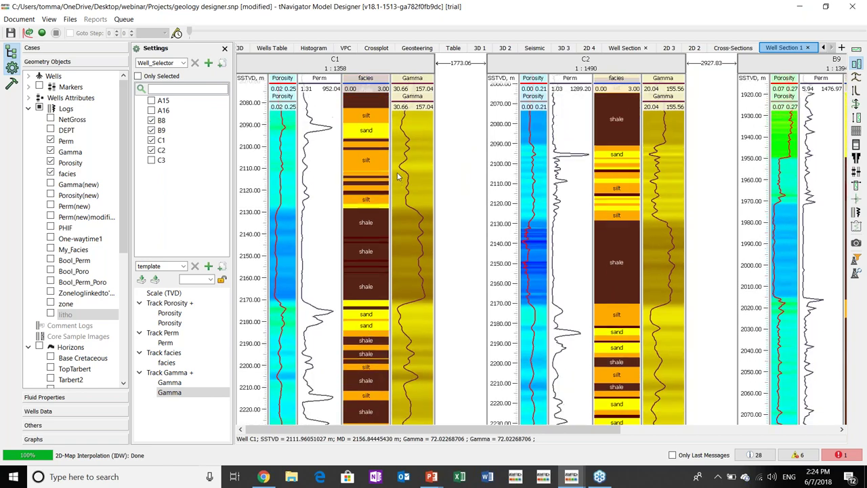
scroll(398, 176, "down", 5)
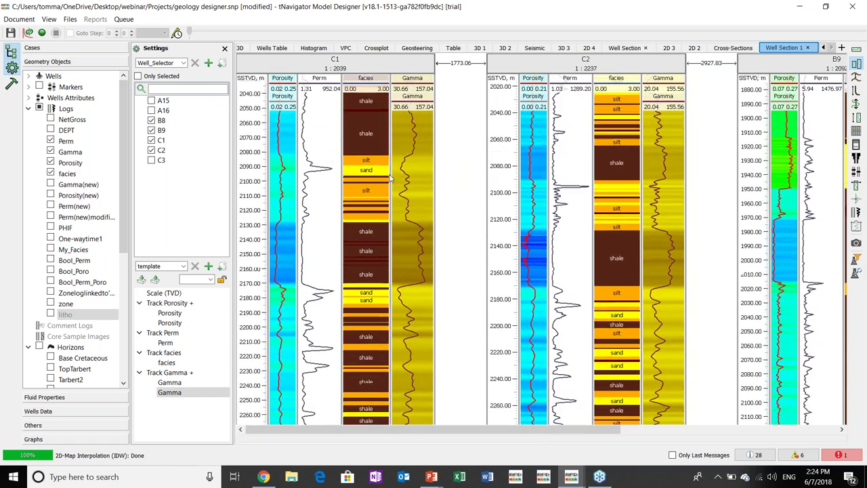
left_click(28, 108)
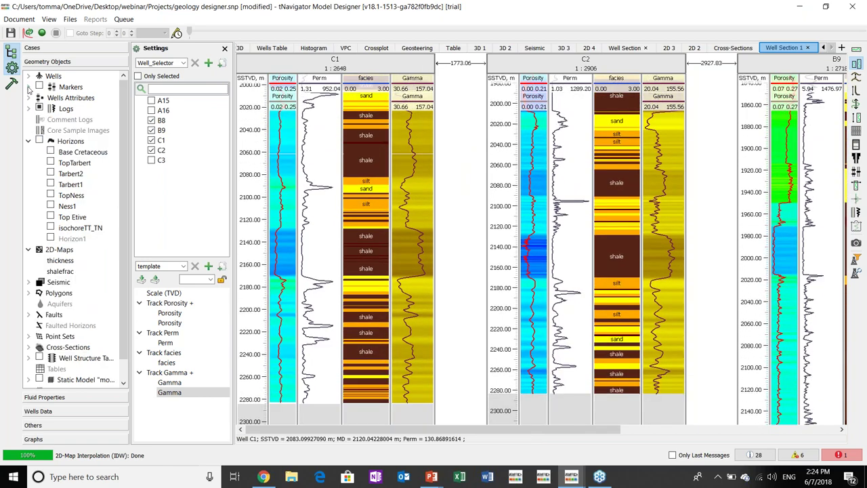
left_click(29, 87)
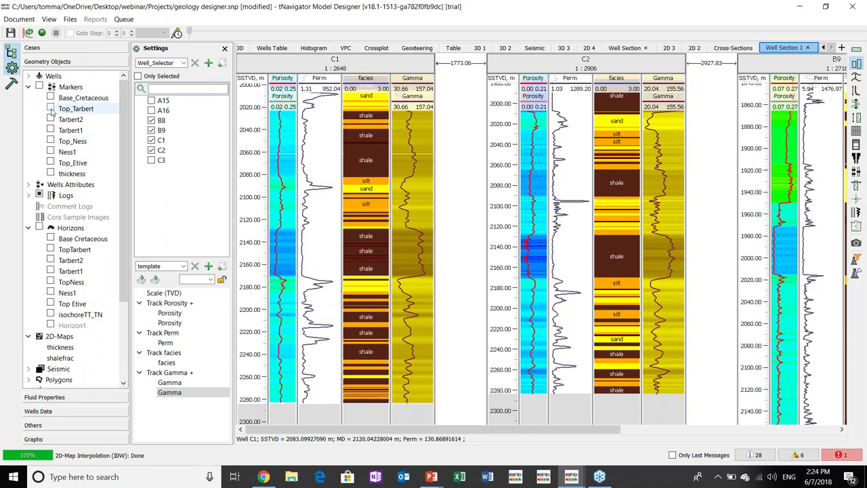
left_click(50, 108)
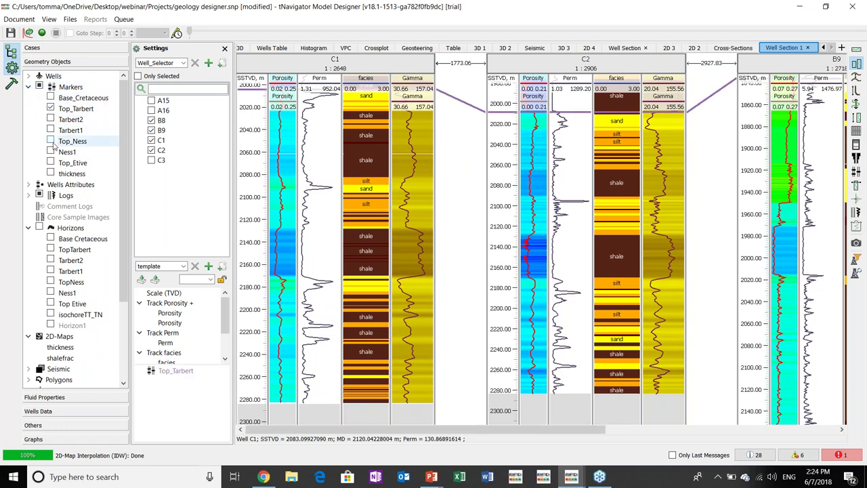
left_click(50, 141)
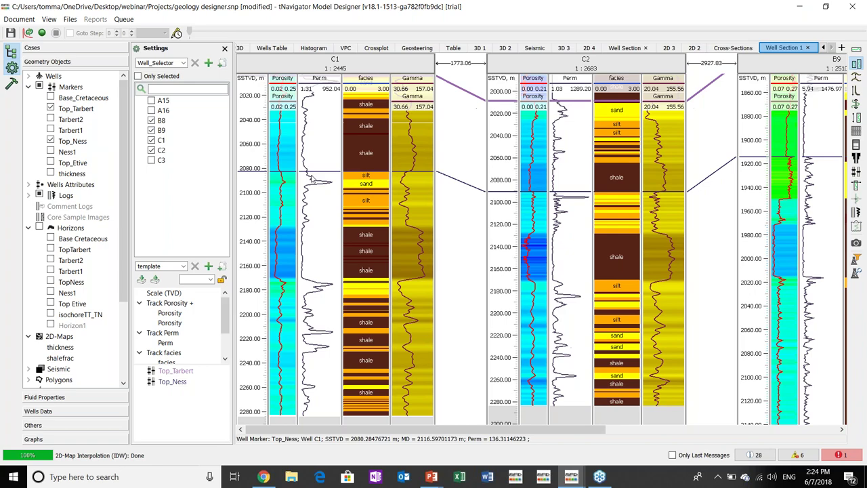
Align the well section by the Top_Tarbert marker and review the alignment across the wells.
scroll(248, 147, "down", 3)
scroll(249, 146, "up", 5)
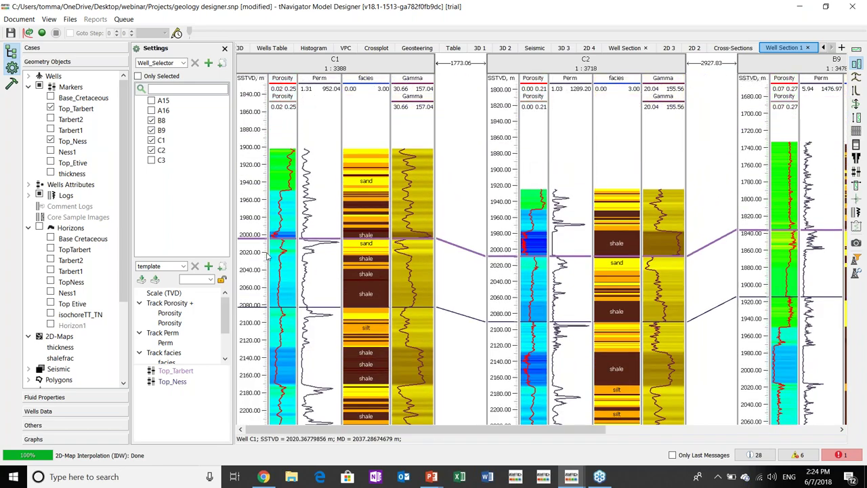
right_click(282, 240)
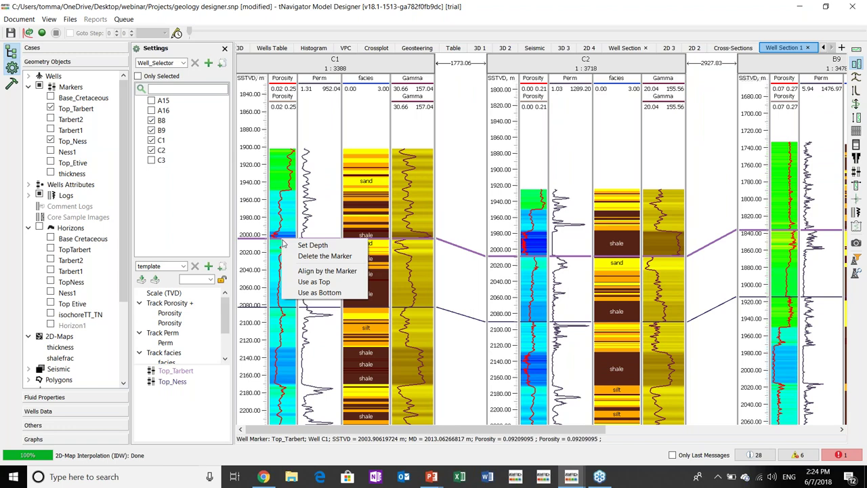
left_click(325, 270)
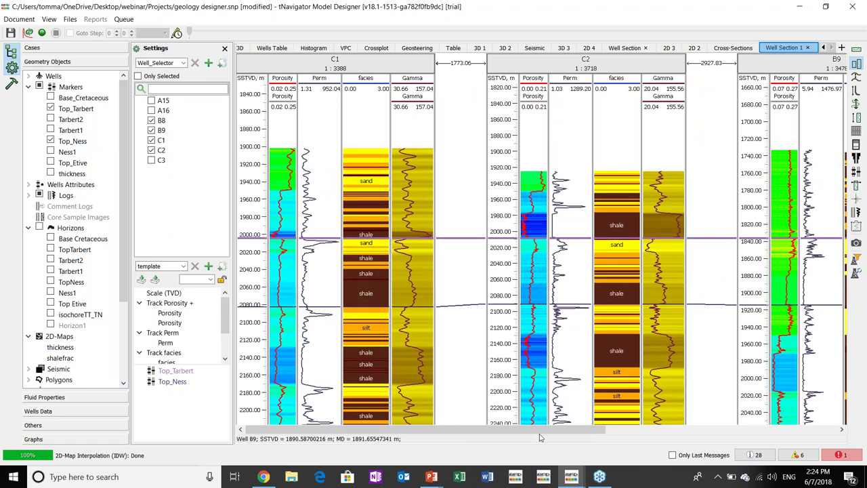
scroll(565, 423, "right", 1)
scroll(565, 424, "right", 7)
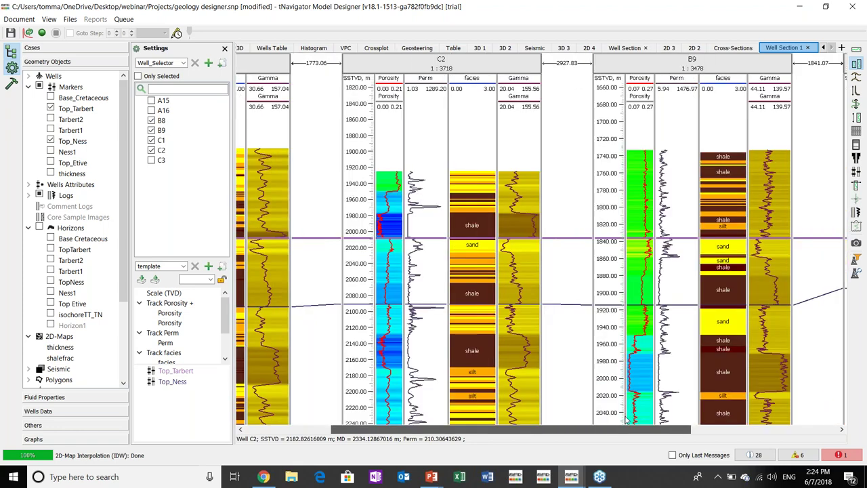
scroll(532, 428, "left", 7)
scroll(532, 428, "left", 1)
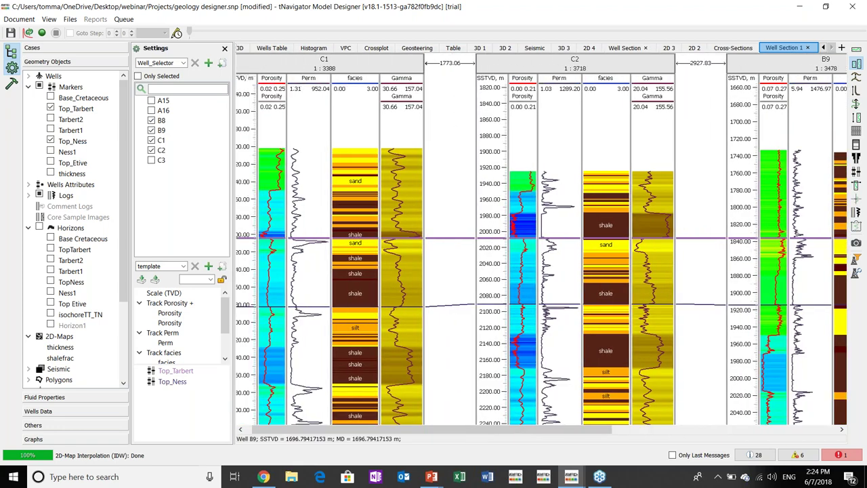
Create a ghost curve from well C1's Porosity log spanning Top_Tarbert and Top_Ness, and leave it between wells C1 and C2.
left_click(856, 226)
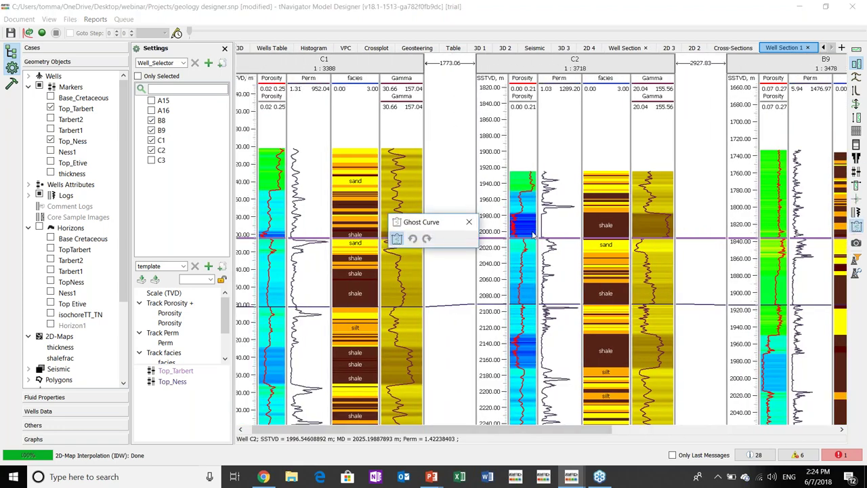
left_click_drag(271, 204, 776, 278)
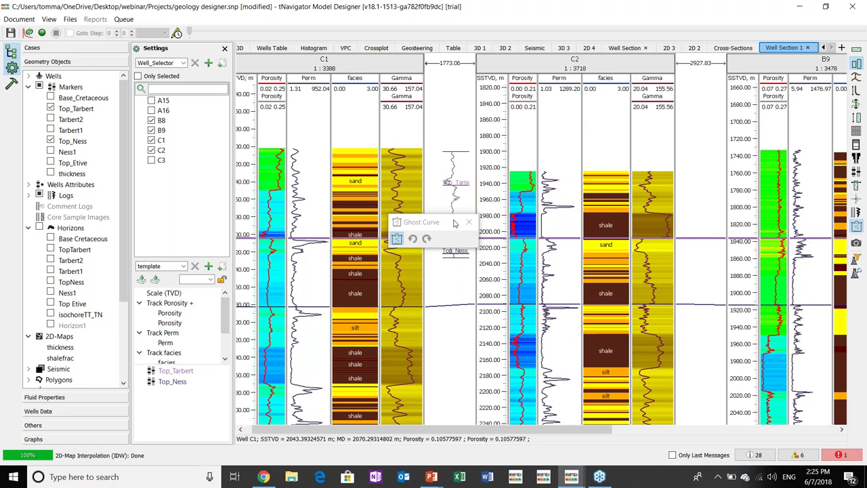
left_click(468, 222)
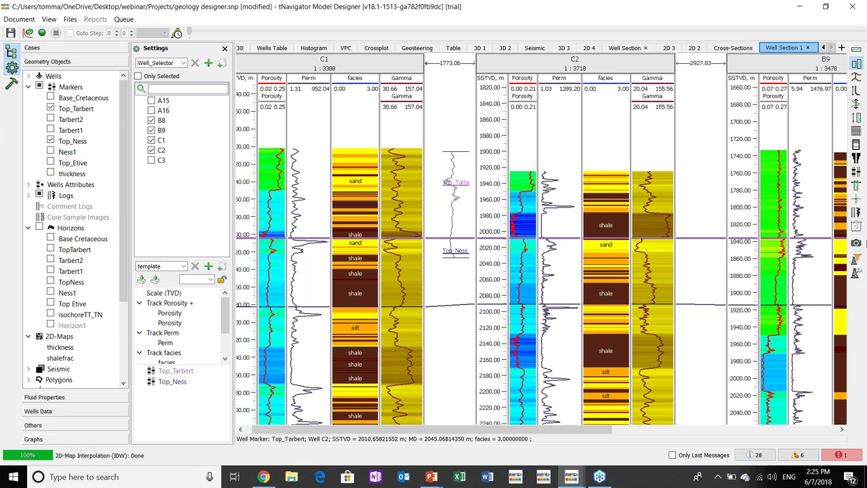
Start marker editing for Top_Tarbert and shift the marker slightly deeper in well C1.
left_click(857, 173)
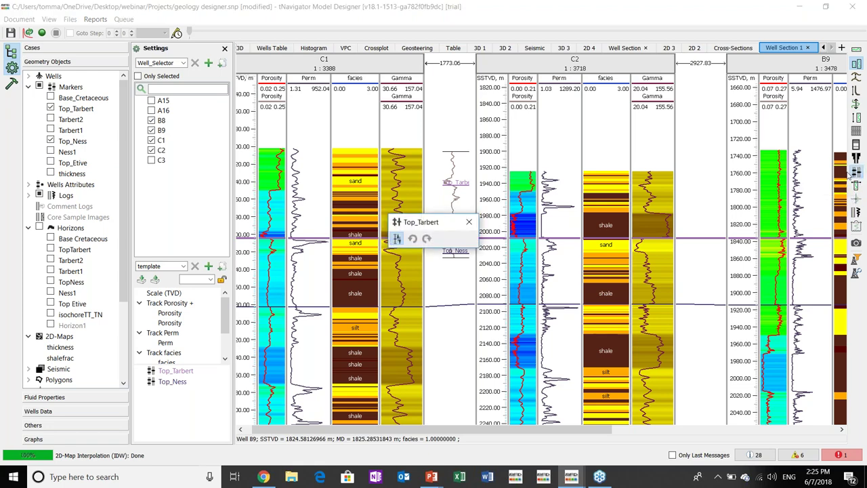
left_click_drag(426, 216, 438, 116)
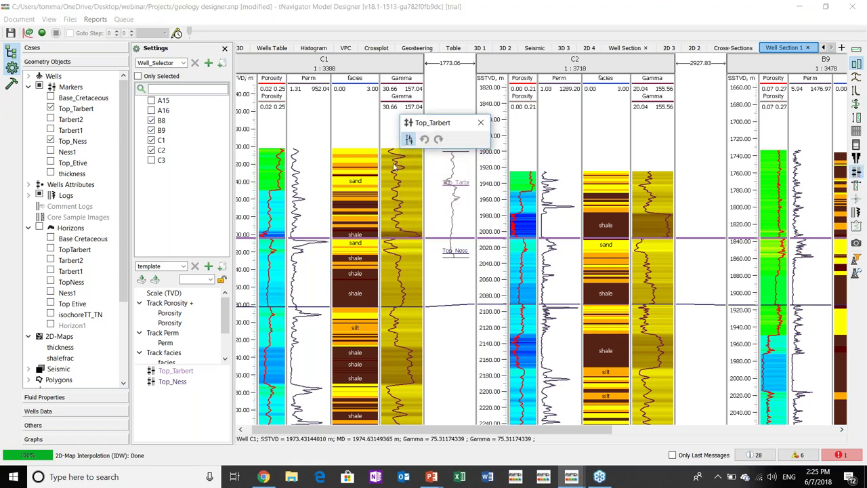
left_click(177, 371)
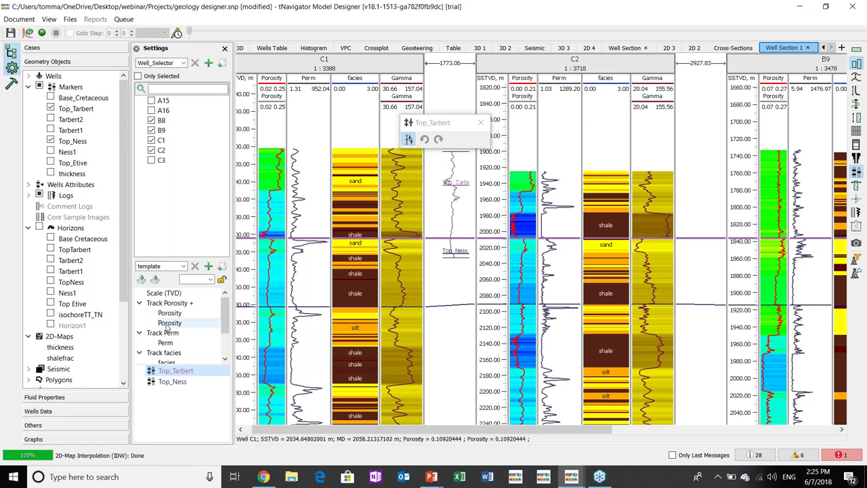
mouse_move(307, 239)
left_mouse_down()
mouse_move(306, 252)
mouse_move(306, 240)
left_mouse_up()
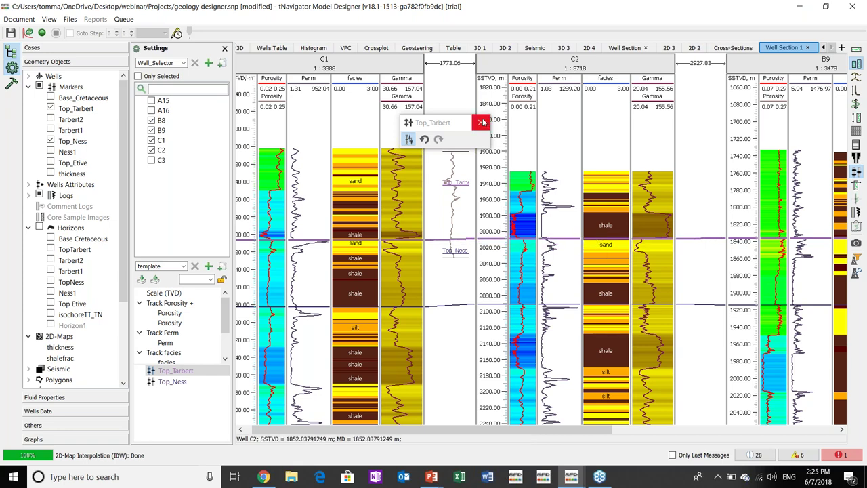
Create a new marker named sand_top in the Markers group and display it in the well section.
right_click(65, 88)
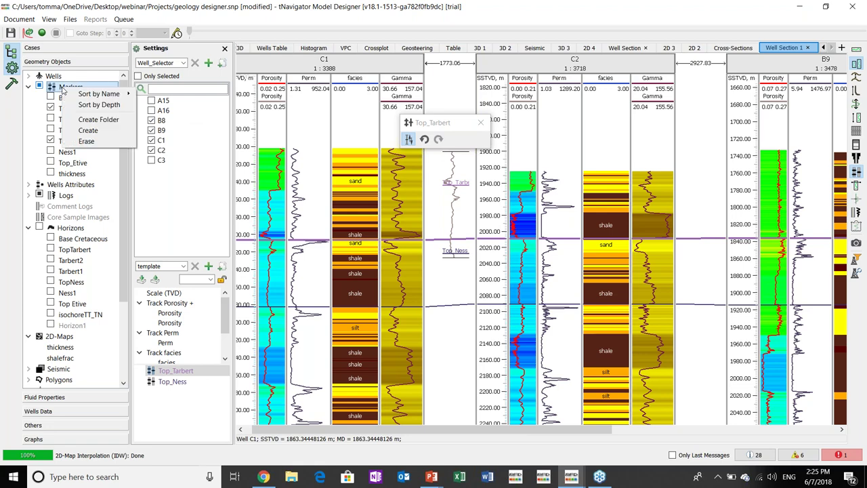
left_click(87, 131)
key("BackSpace")
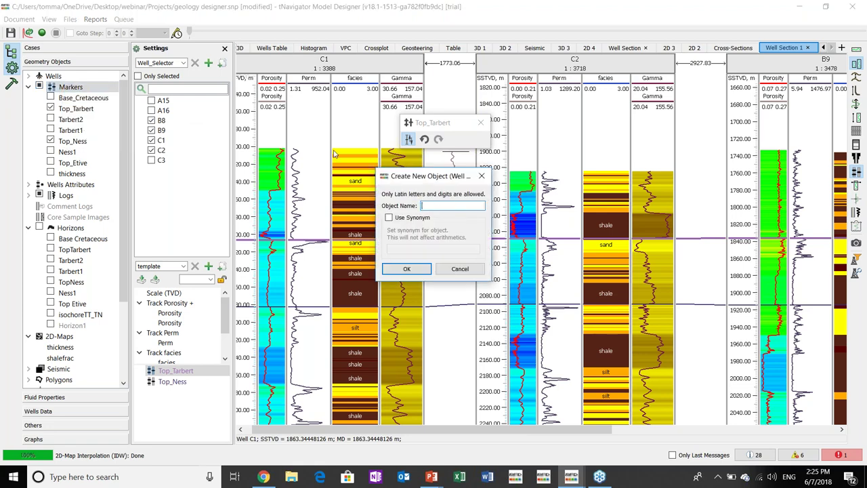
type("sand_top")
left_click(407, 269)
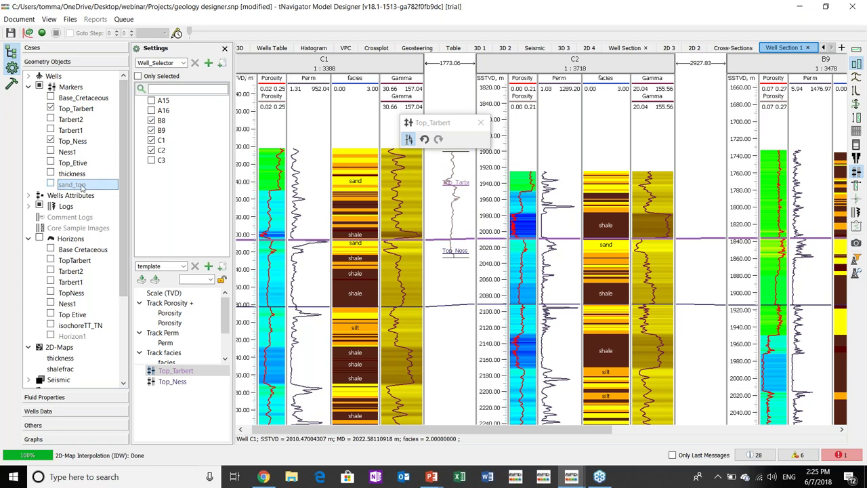
left_click(51, 185)
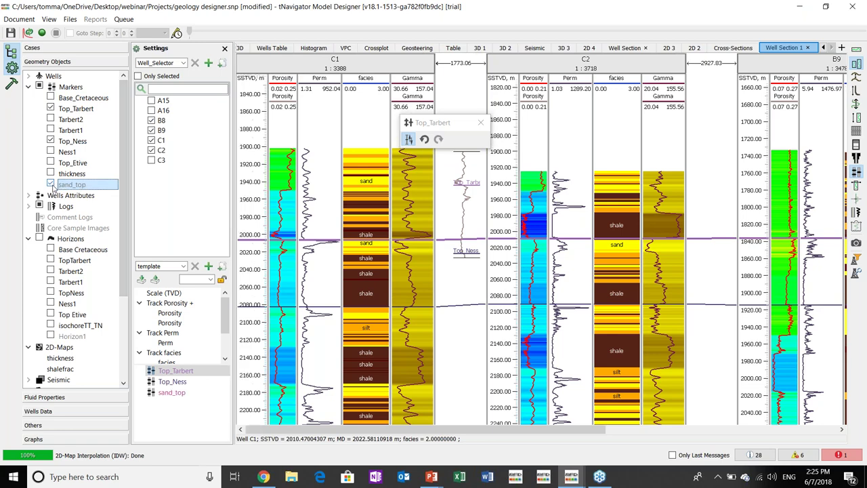
Place the sand_top marker at about 2168 m in well C1, 2169 m in C2 and 1952 m in B9.
left_click(170, 393)
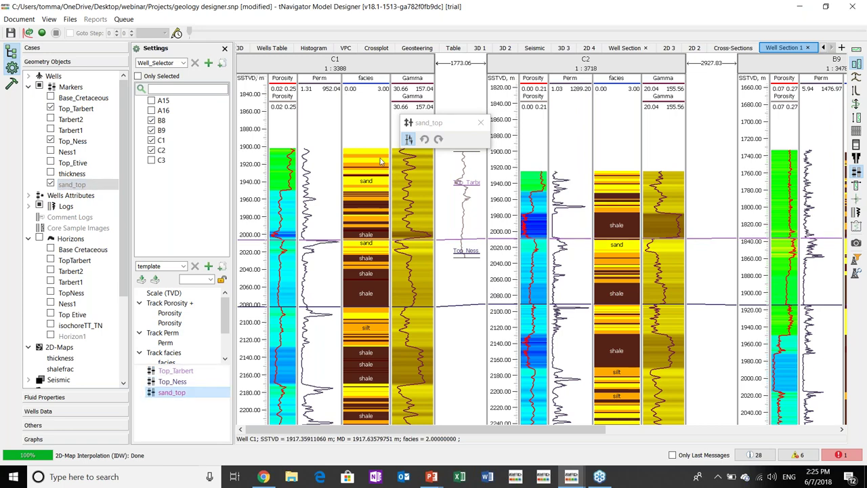
left_click(408, 139)
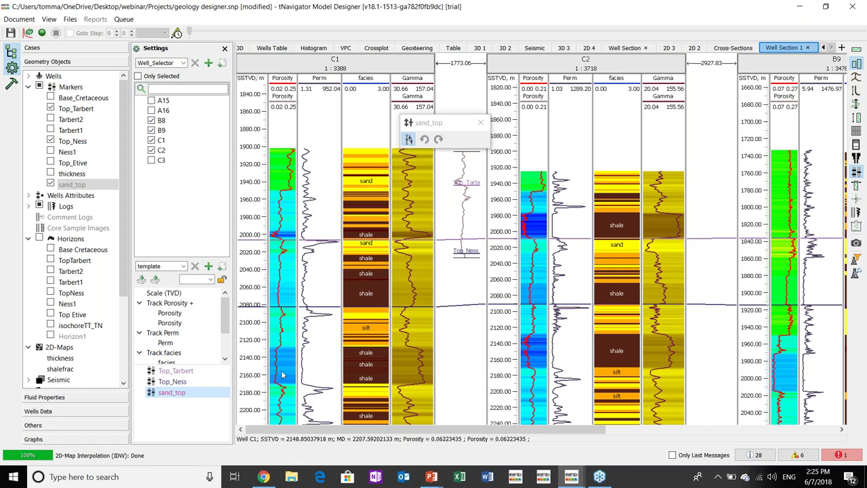
left_click(276, 384)
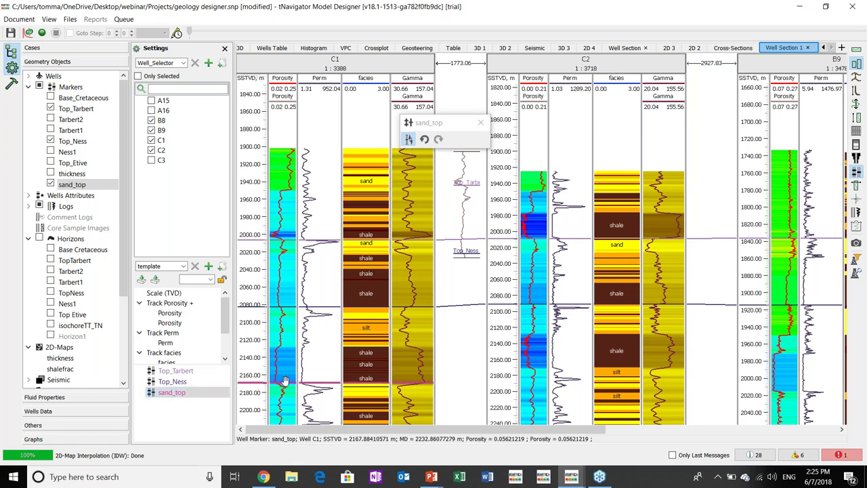
left_click(546, 367)
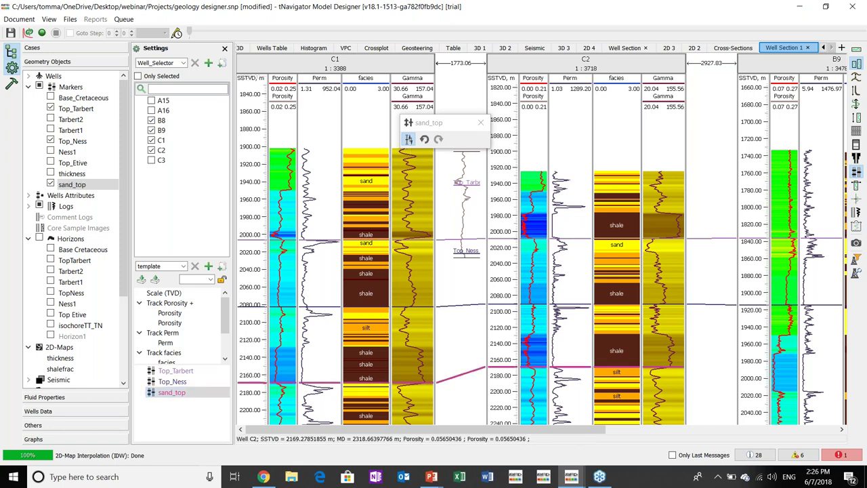
left_click(784, 336)
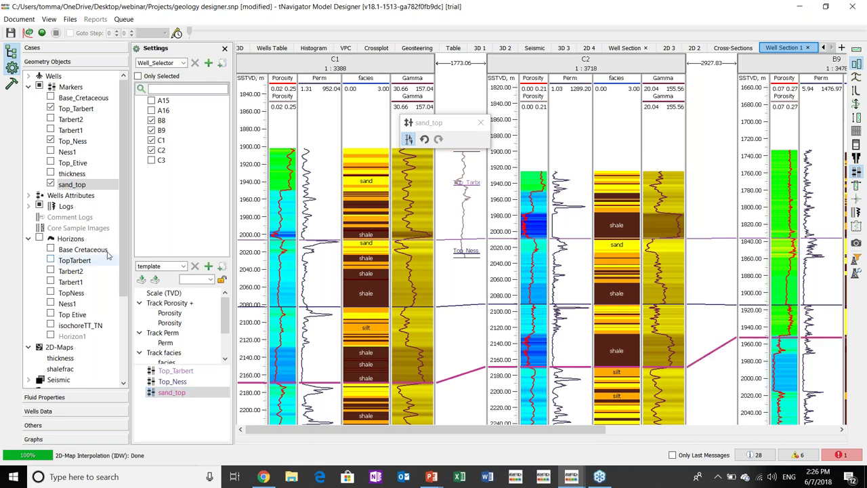
Delete the sand_top marker from the Markers group and end marker editing.
right_click(80, 184)
left_click(106, 201)
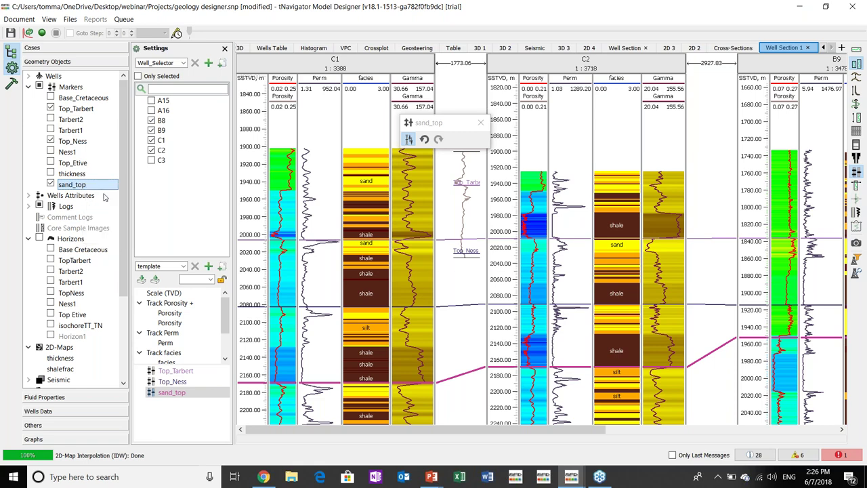
left_click(395, 251)
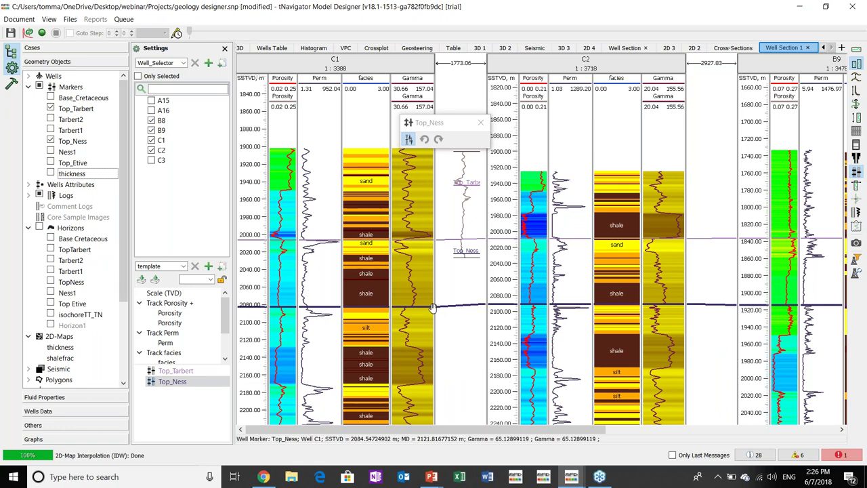
left_click(481, 123)
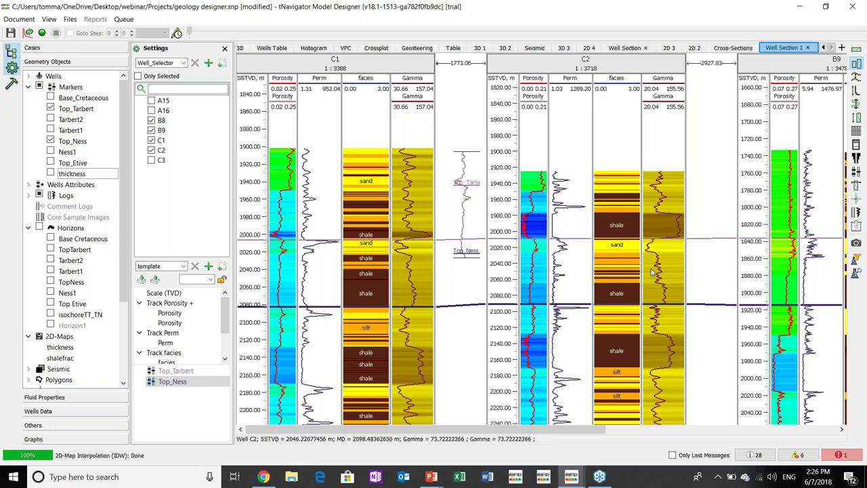
Rebuild the Wells Attributes calculator formula for WellAttribute1 as WM:Top_Ness-WM:Top_Tarbert, and close the calculations without applying it.
left_click(29, 87)
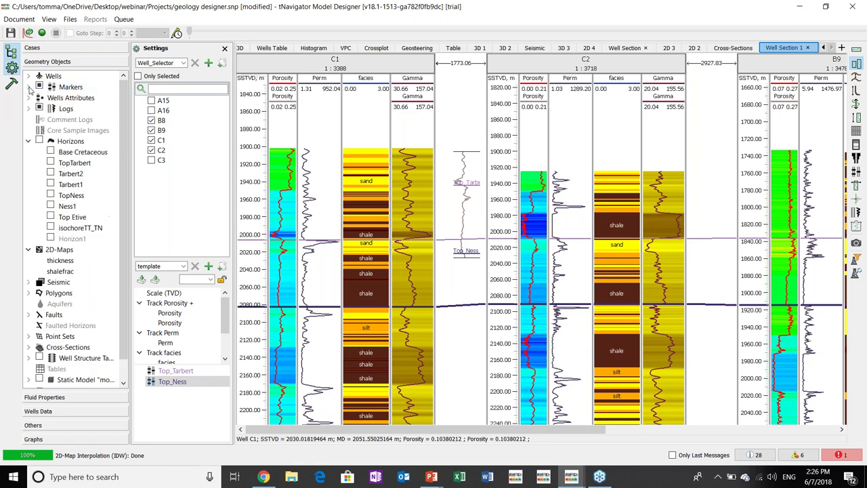
left_click(27, 141)
left_click(54, 101)
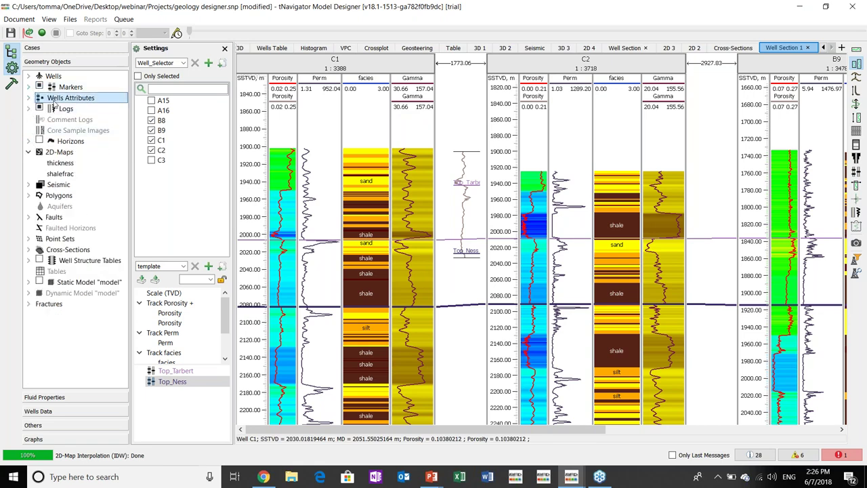
left_click(12, 83)
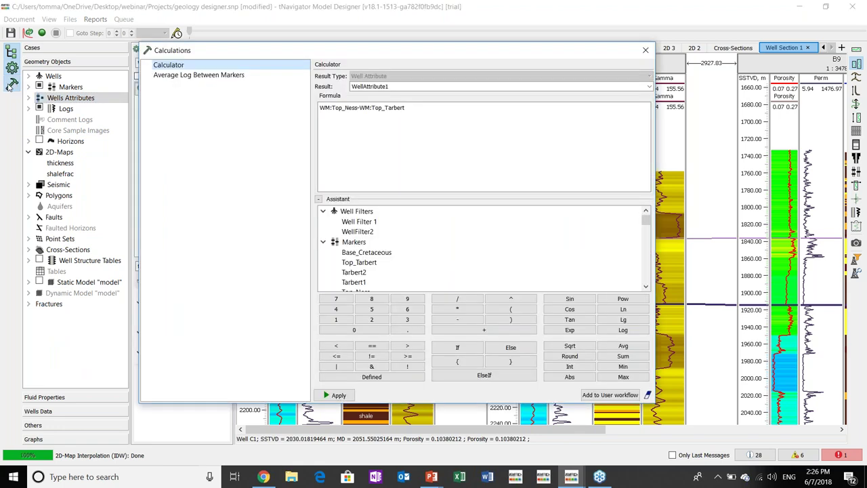
left_click_drag(181, 54, 215, 63)
left_click_drag(439, 117, 351, 117)
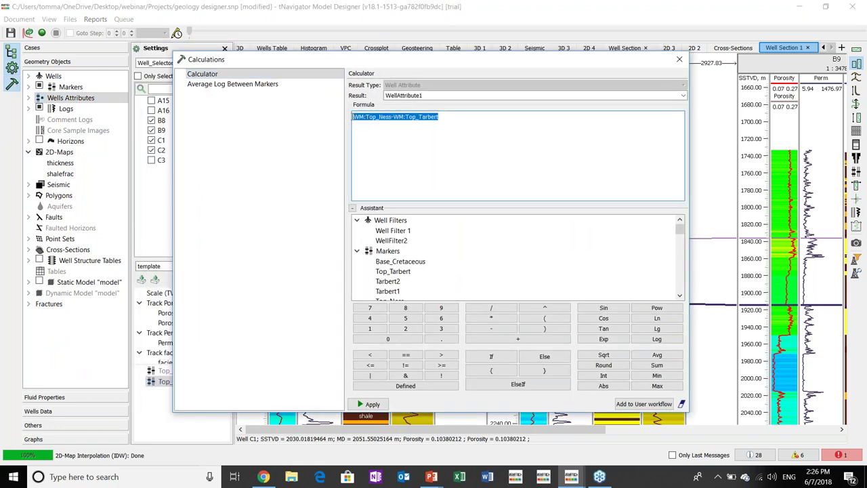
key("Delete")
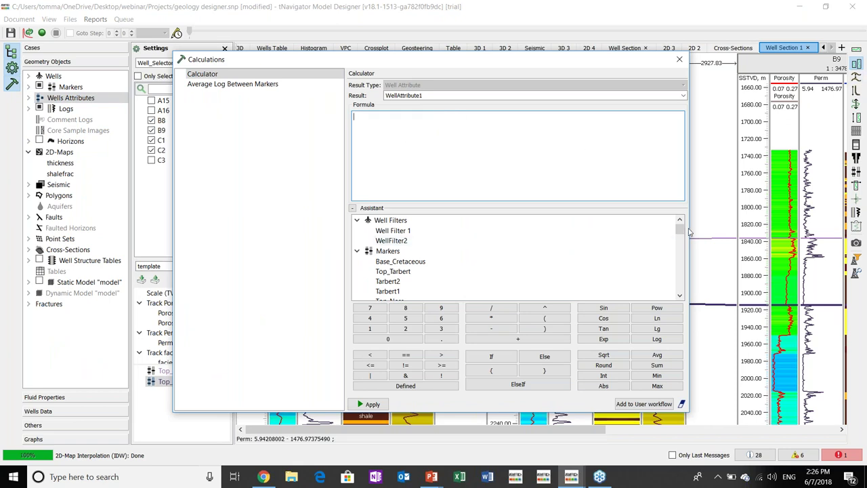
left_click_drag(679, 230, 680, 237)
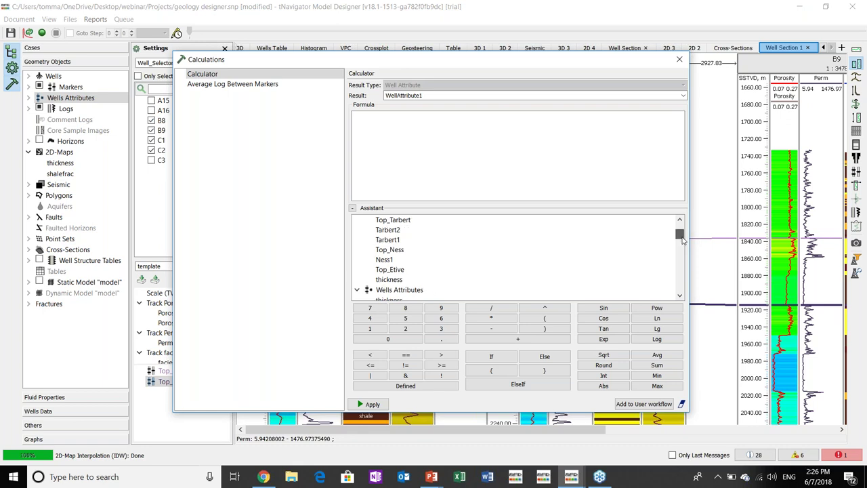
double_click(427, 251)
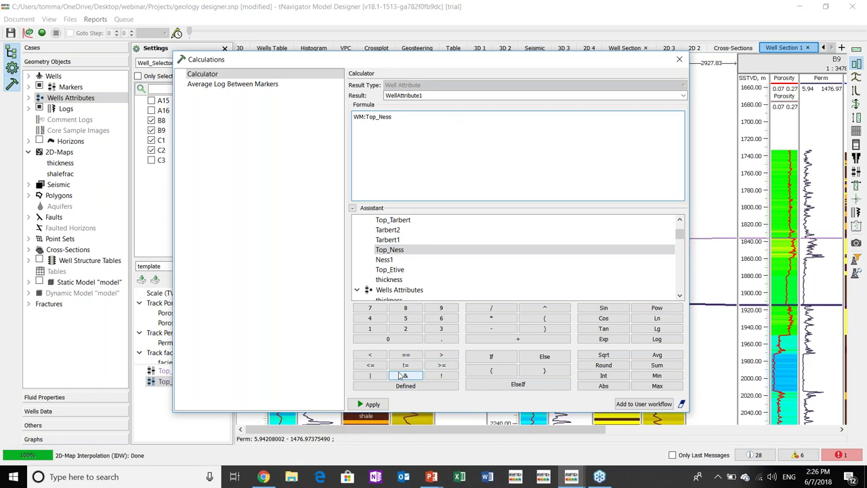
left_click(492, 330)
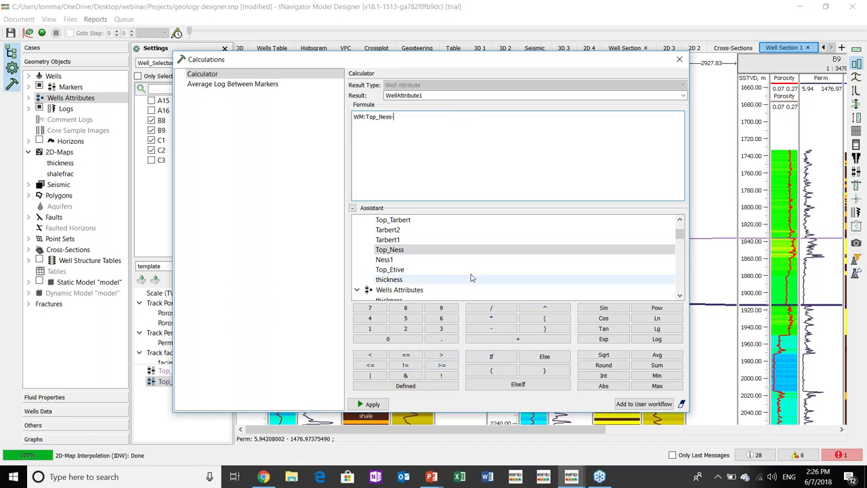
double_click(410, 220)
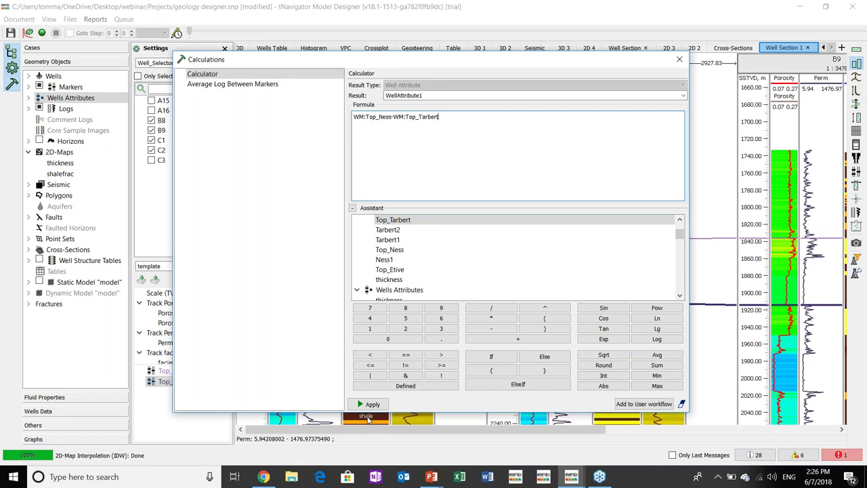
left_click(680, 60)
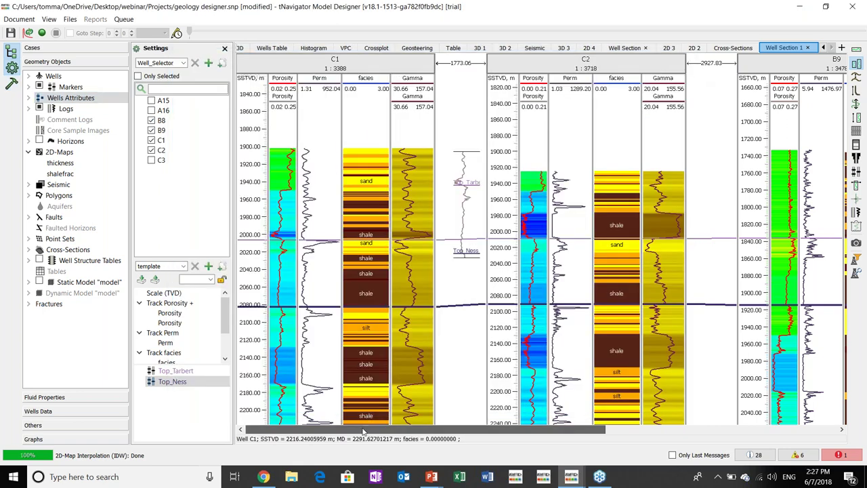
Clear the 2D 3 view by hiding its 2D-Maps, markers, well attributes and wells.
left_click(28, 99)
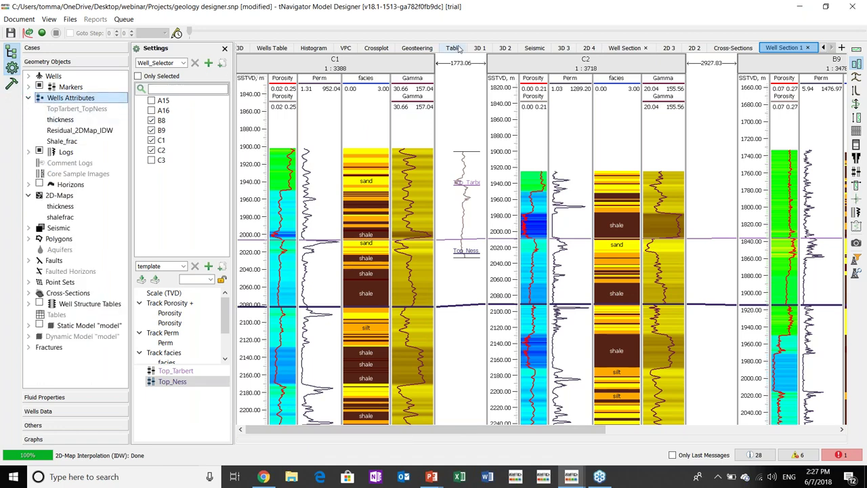
left_click(695, 48)
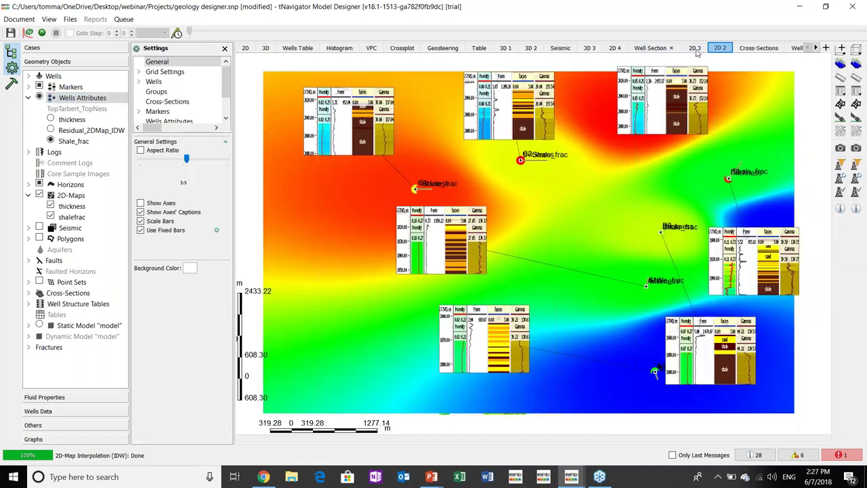
left_click(693, 48)
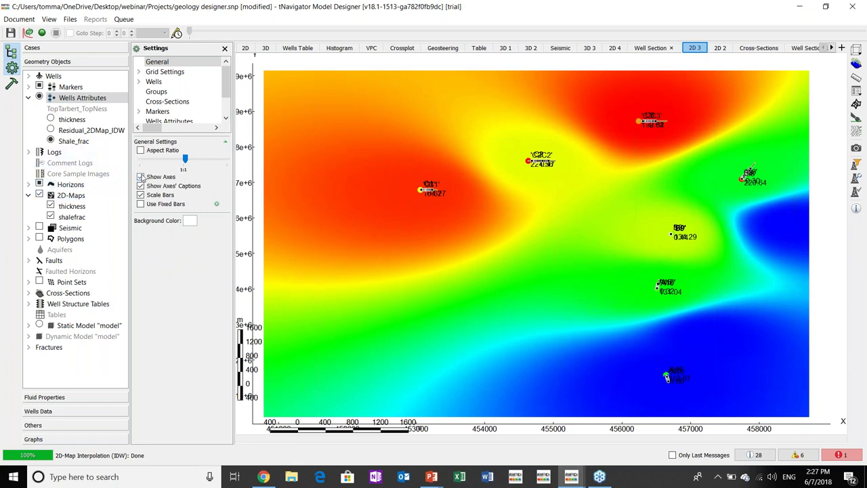
left_click(39, 195)
left_click(39, 195)
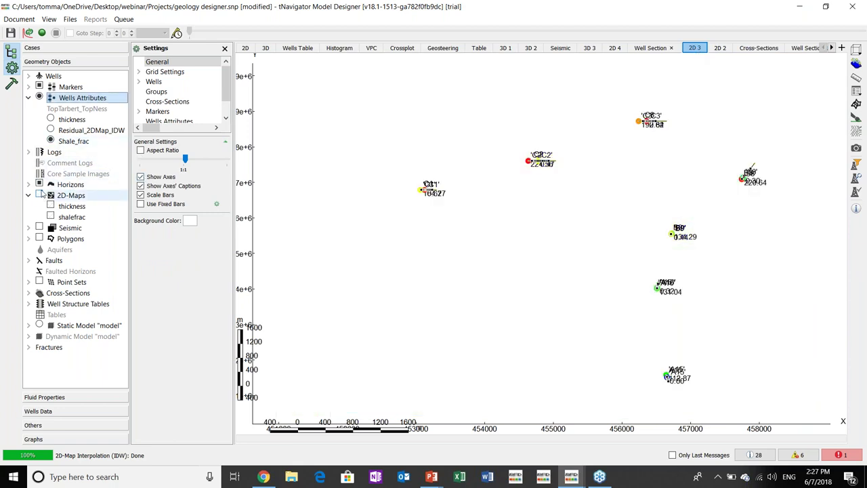
left_click(39, 98)
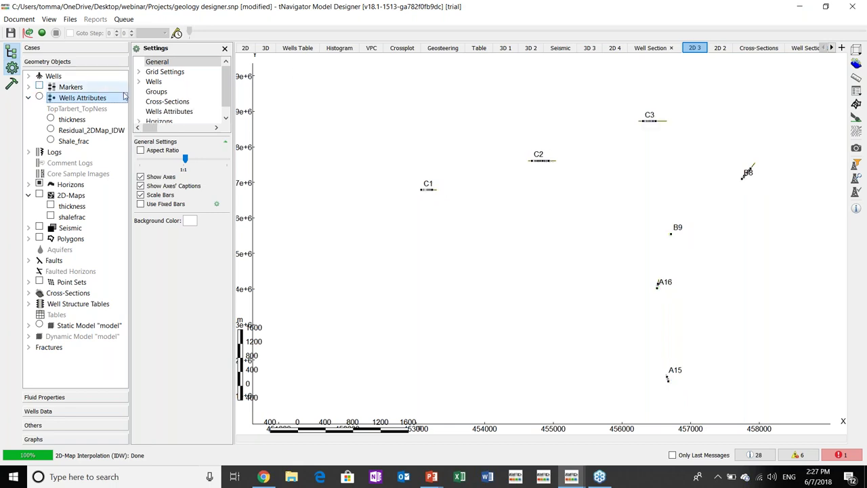
left_click(154, 81)
left_click(139, 143)
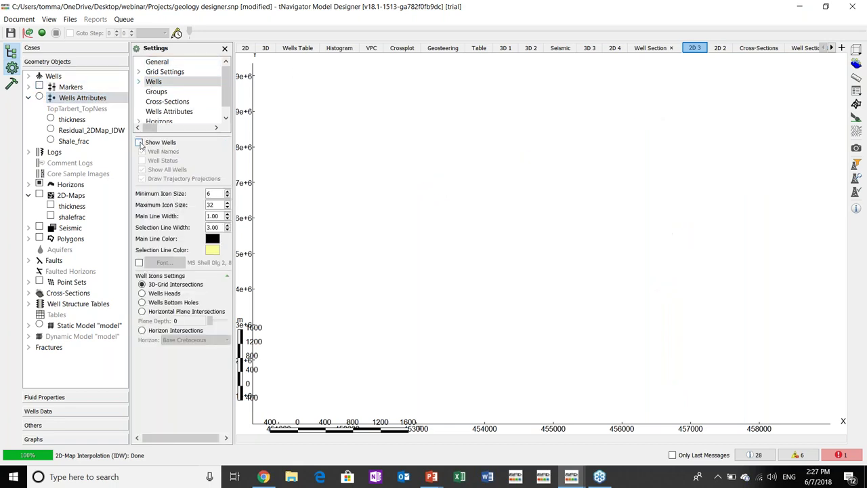
Enable the aspect ratio in the 2D 3 view and display the thickness well attribute.
left_click(156, 61)
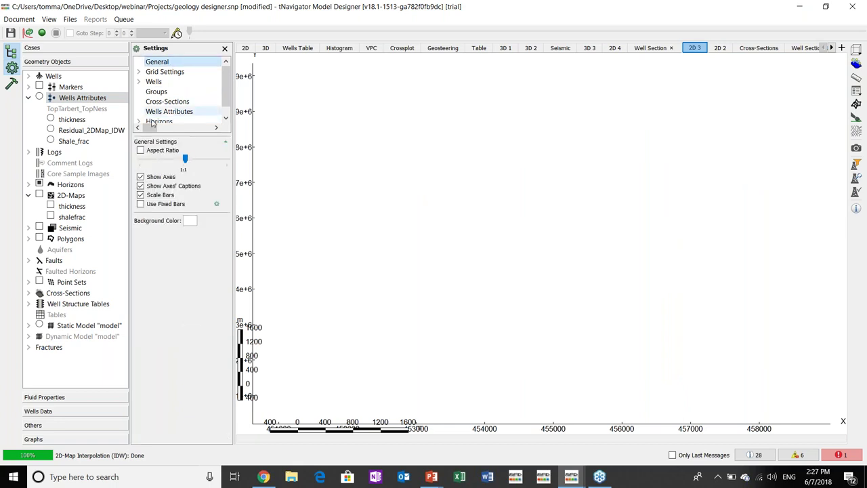
left_click(140, 149)
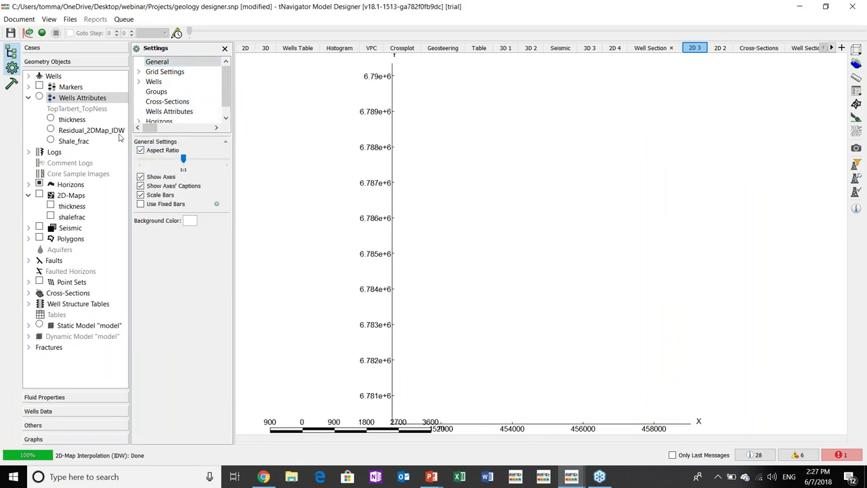
left_click(50, 120)
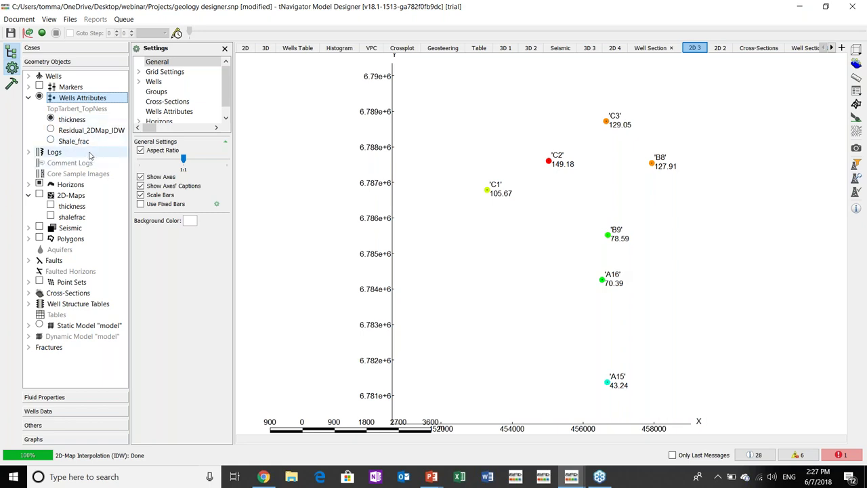
Create a new 2D-Map named thickness_1.
left_click(72, 197)
right_click(73, 196)
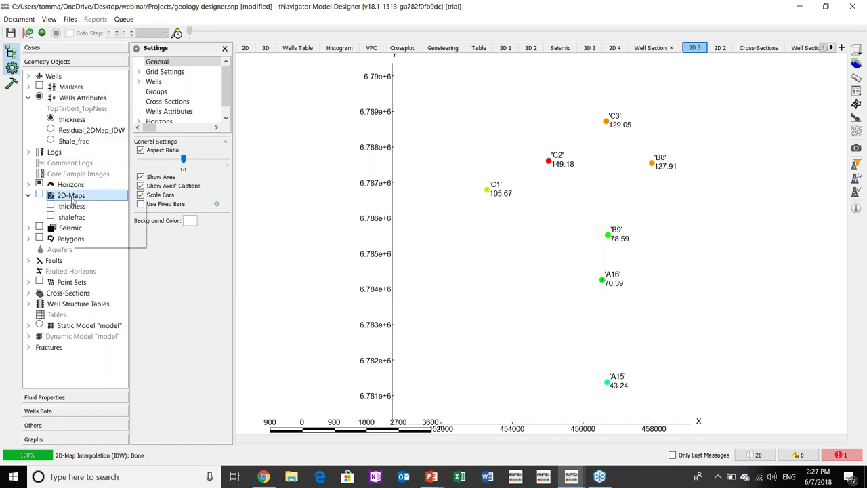
left_click(100, 233)
key("BackSpace")
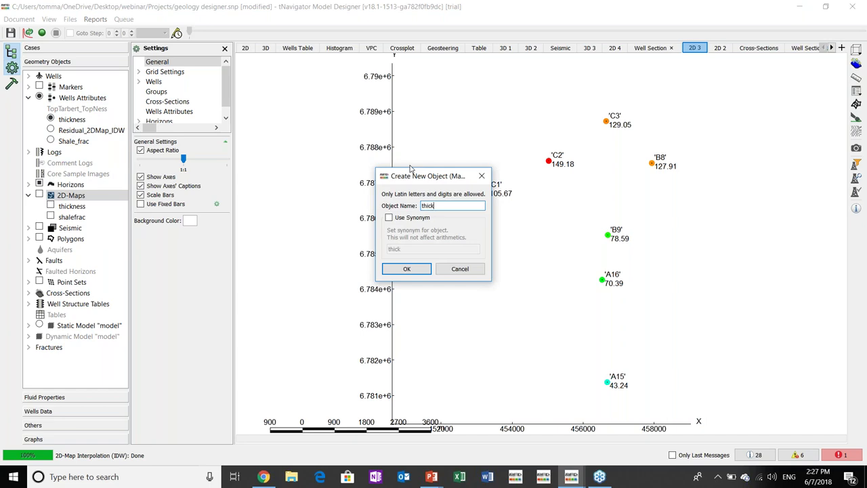
type("thickness")
left_click(426, 268)
left_click(468, 206)
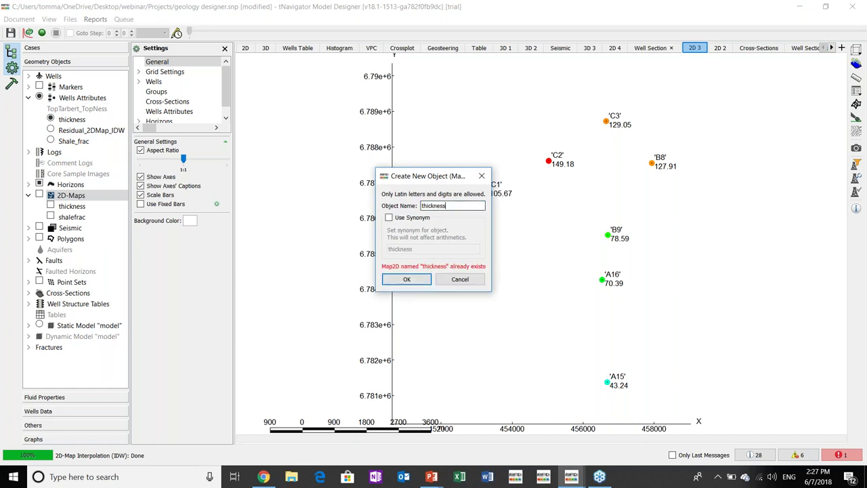
type("_1")
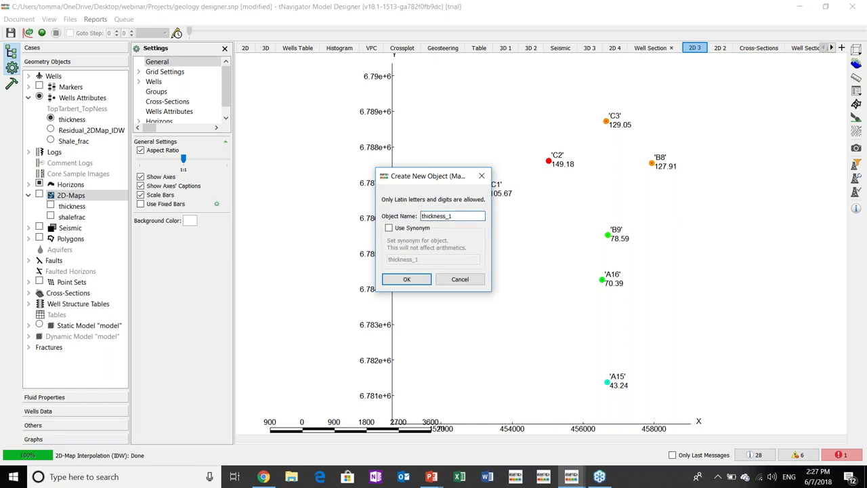
left_click(406, 279)
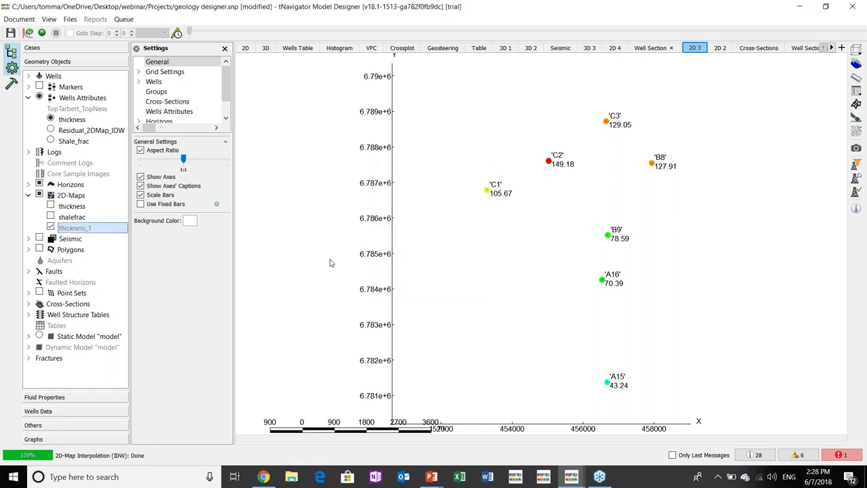
Set up IDW interpolation of thickness_1 from the thickness well attribute with Horizons/Base Cretaceous as autodetection source, and close the calculations without applying.
left_click(11, 83)
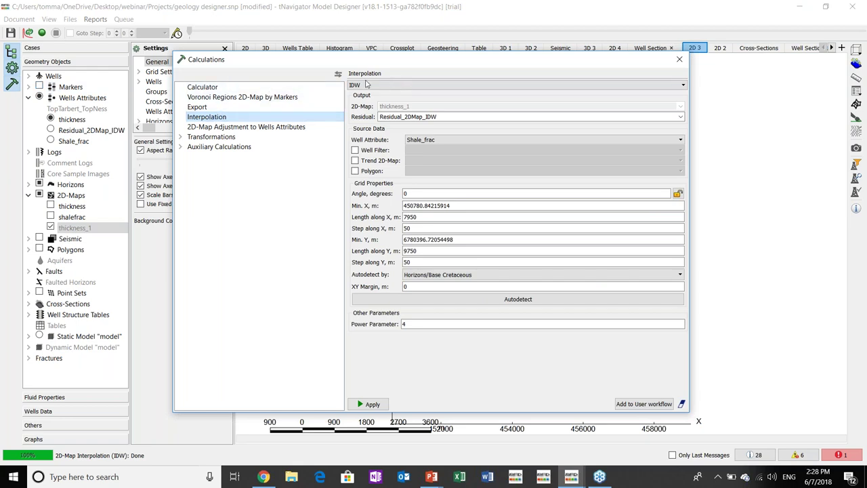
left_click(422, 139)
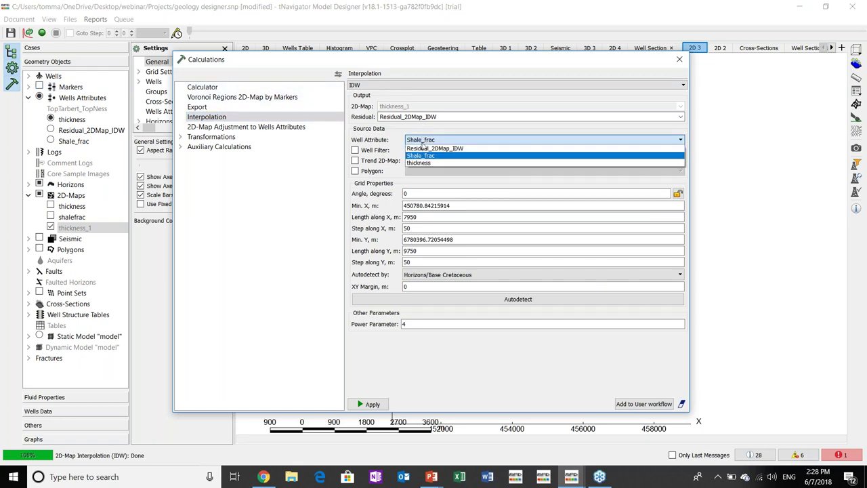
left_click(425, 161)
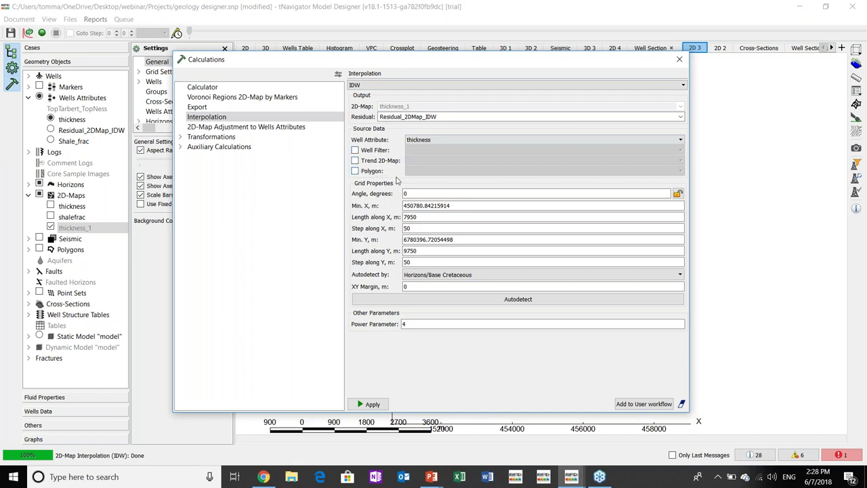
left_click(466, 275)
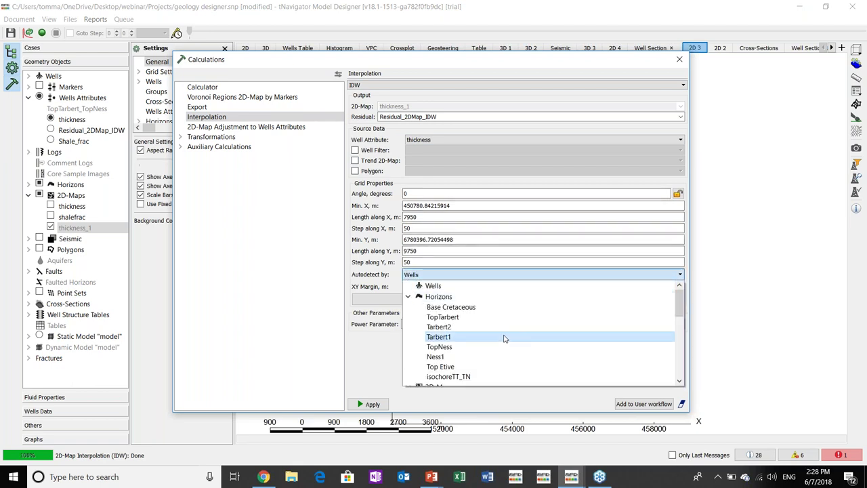
left_click(485, 309)
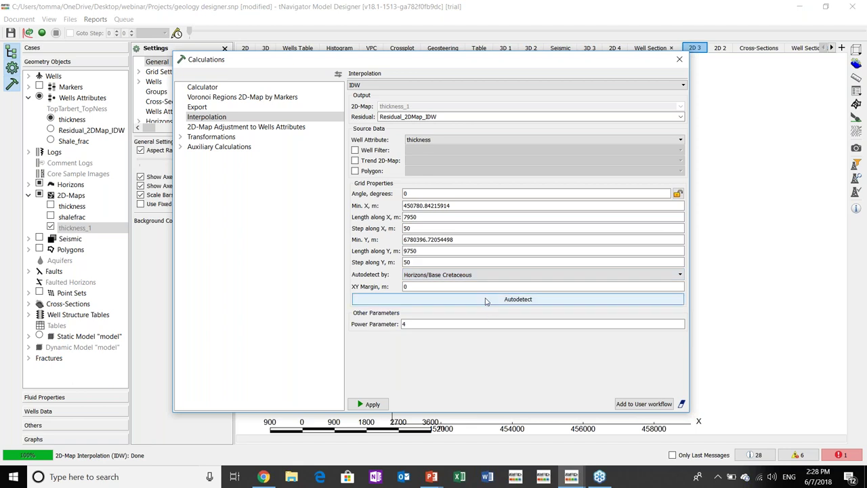
left_click(422, 263)
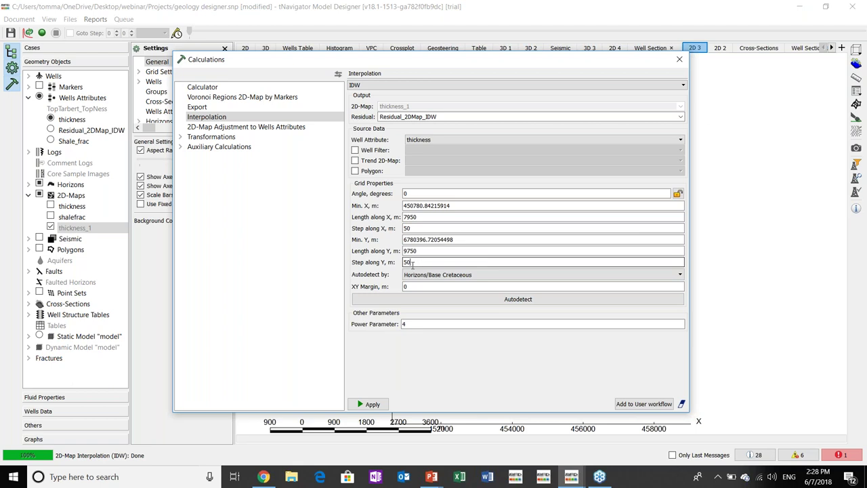
left_click(462, 301)
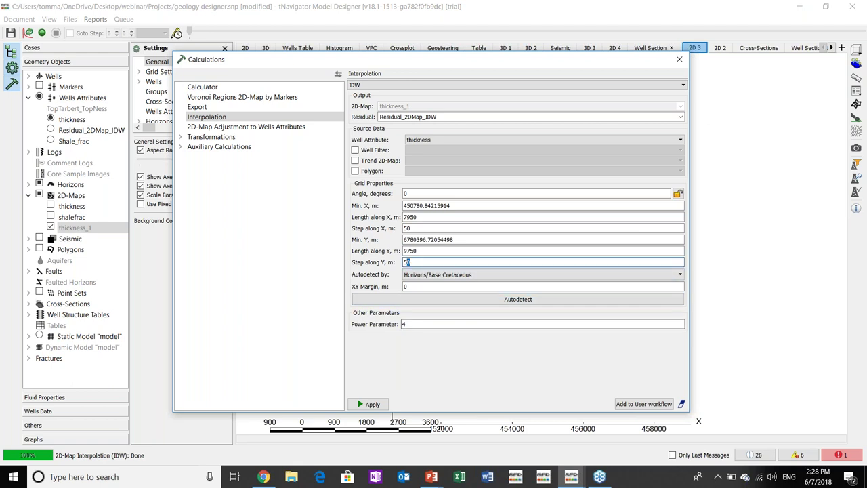
left_click(679, 58)
Display the thickness 2D-Map in the 2D 3 view and show its contour lines.
left_click(50, 206)
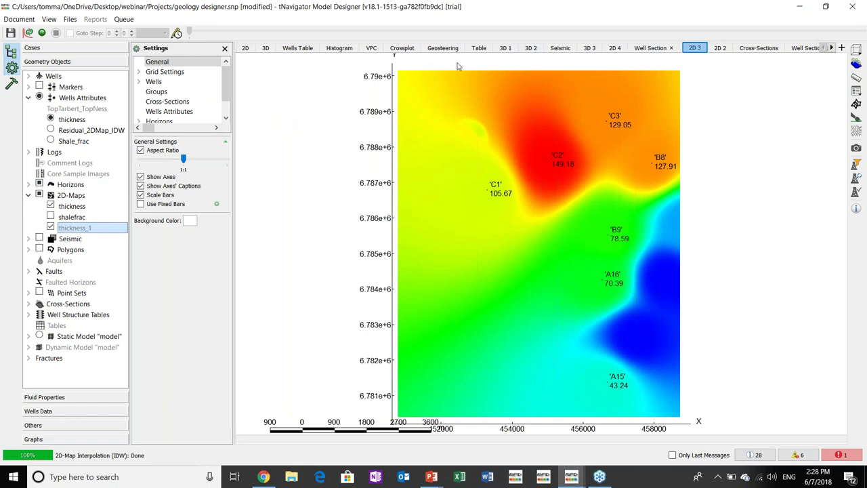
left_click_drag(224, 92, 222, 104)
left_click(138, 112)
scroll(146, 108, "down", 1)
left_click(150, 101)
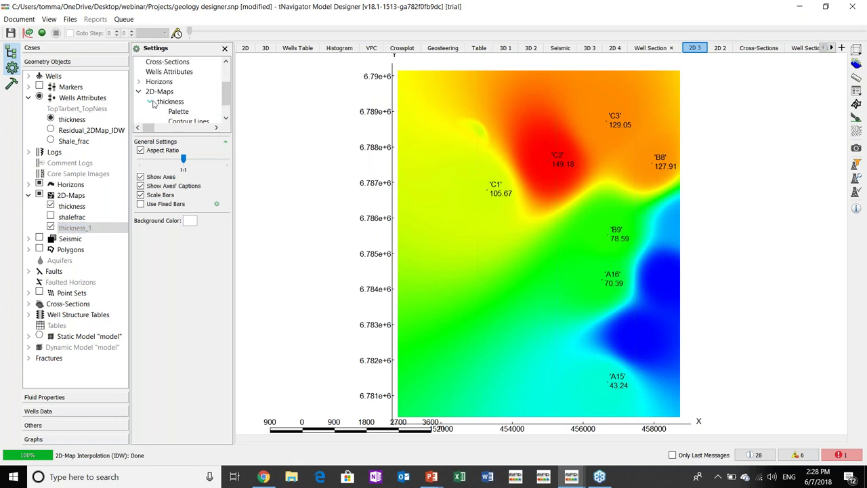
left_click(187, 120)
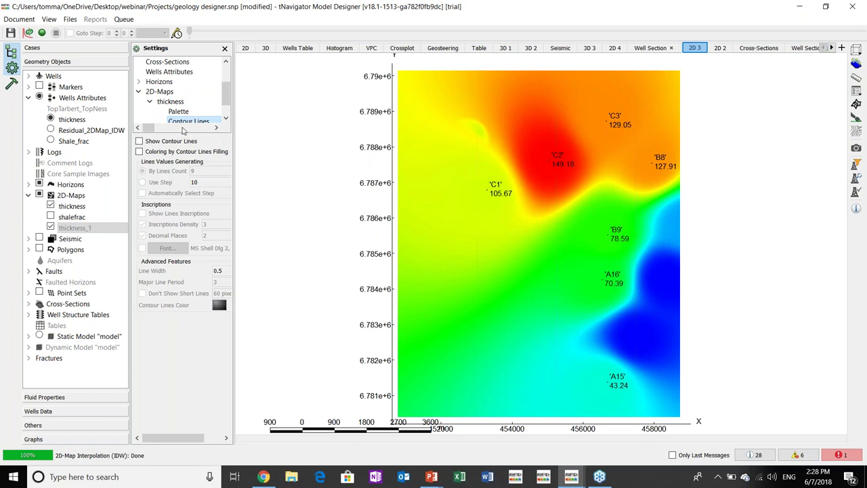
left_click(139, 141)
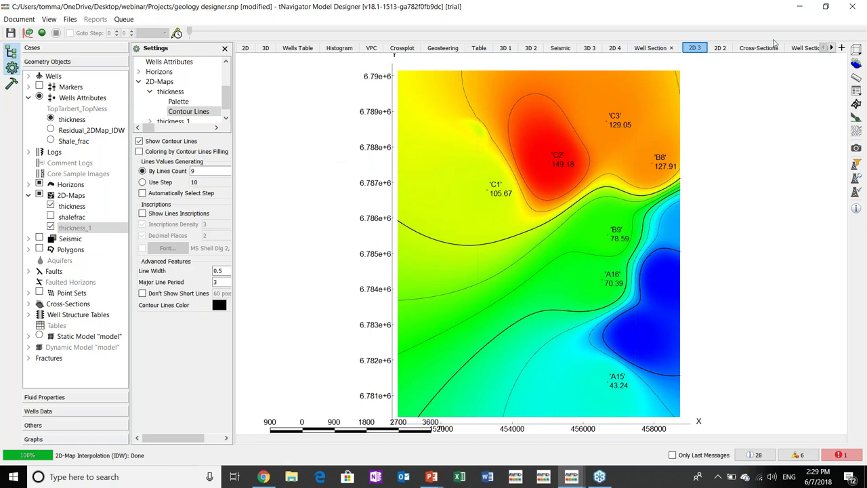
Switch to the Well Section view and open the Average Log Between Markers calculation for the Shale_frac well attribute.
left_click(652, 49)
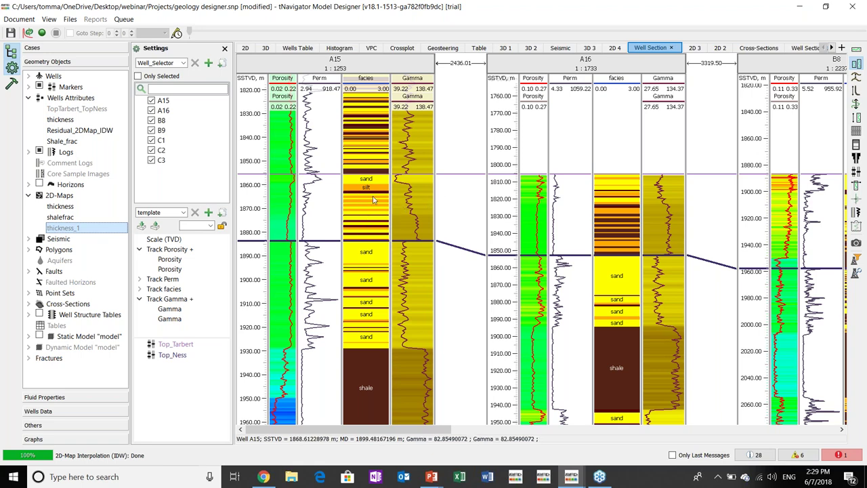
left_click(67, 99)
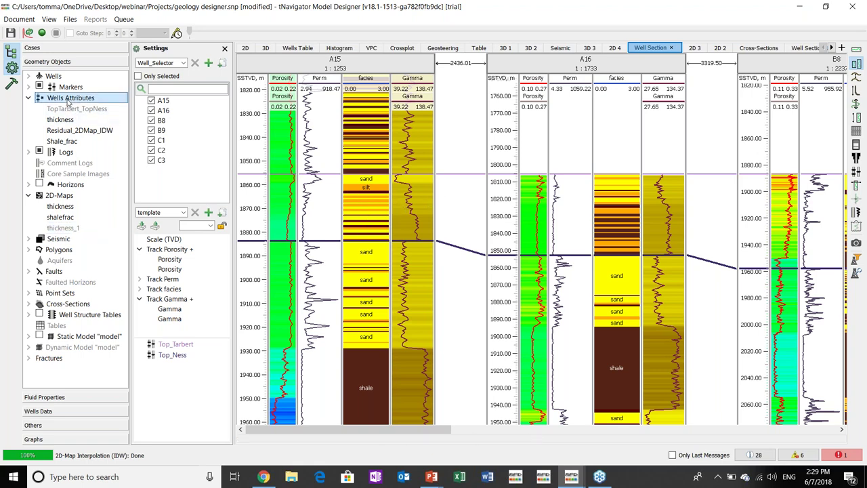
left_click(12, 82)
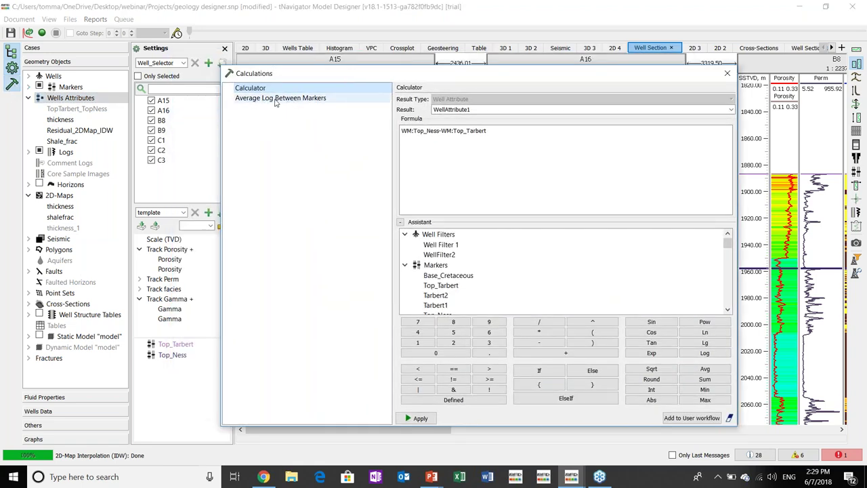
left_click(276, 100)
double_click(496, 109)
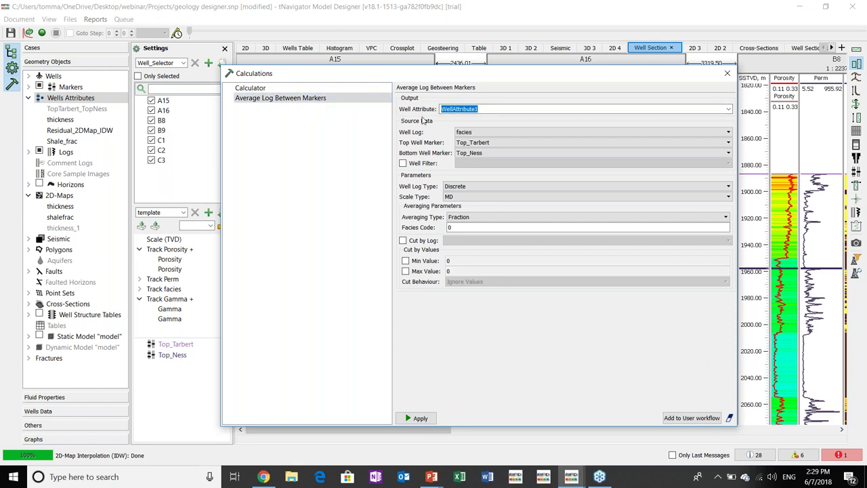
left_click(73, 142)
left_click(269, 115)
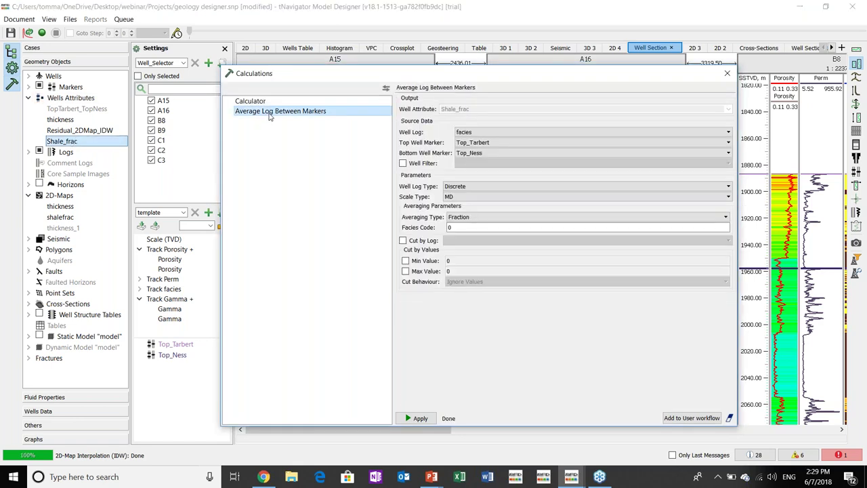
Review Shale_frac's source log, markers, log type, averaging type and facies code settings, and close the calculations.
left_click(465, 133)
left_click(466, 134)
left_click(481, 143)
left_click(484, 144)
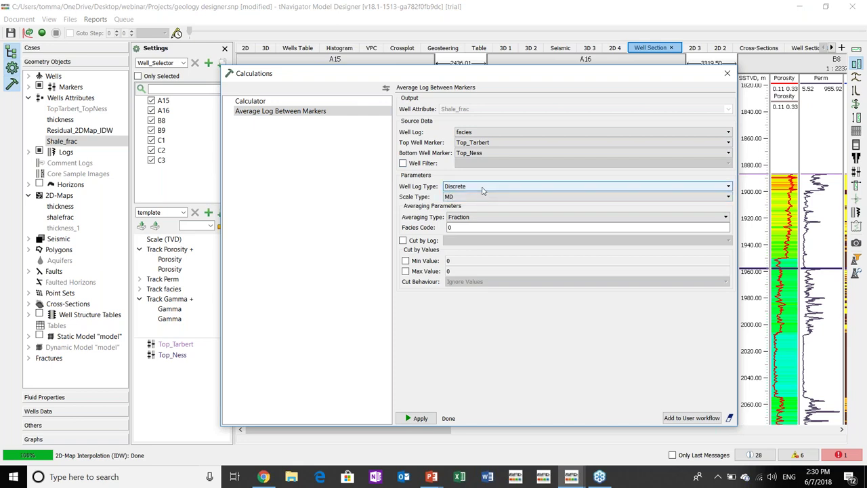
left_click(483, 190)
left_click(483, 190)
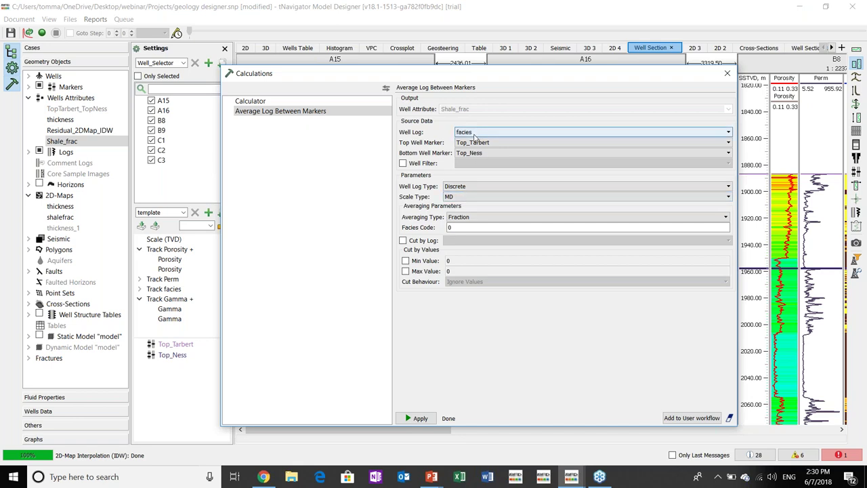
left_click(477, 217)
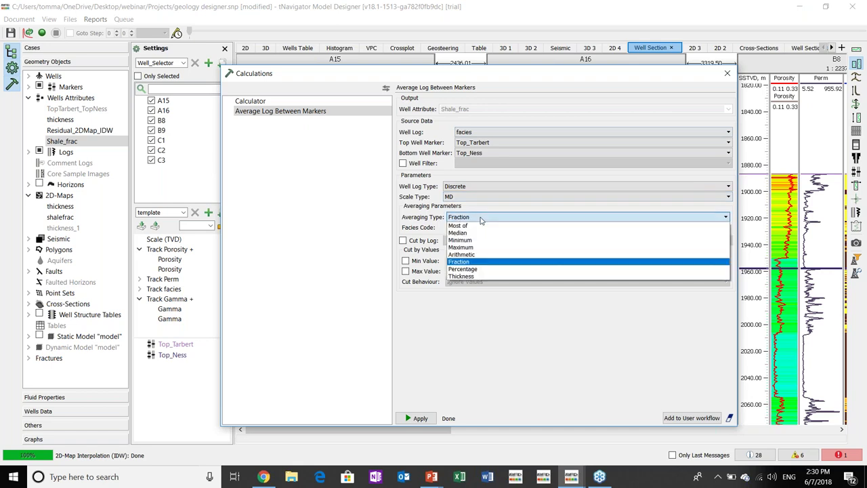
left_click(506, 267)
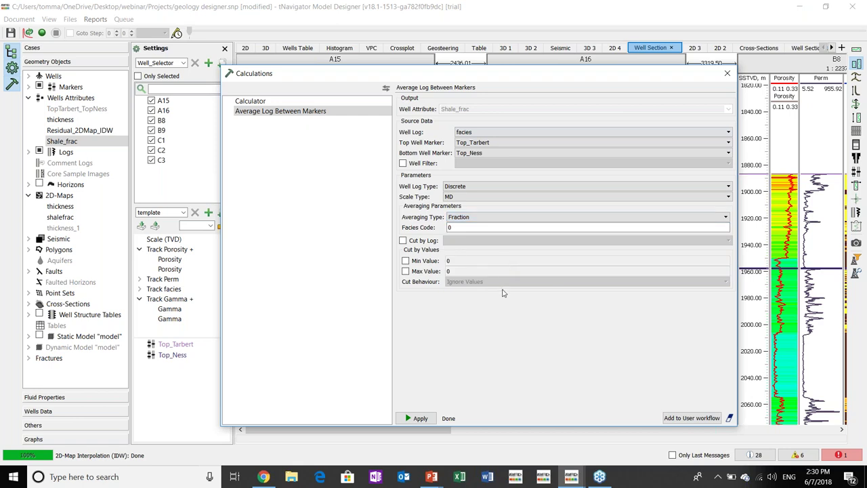
double_click(447, 228)
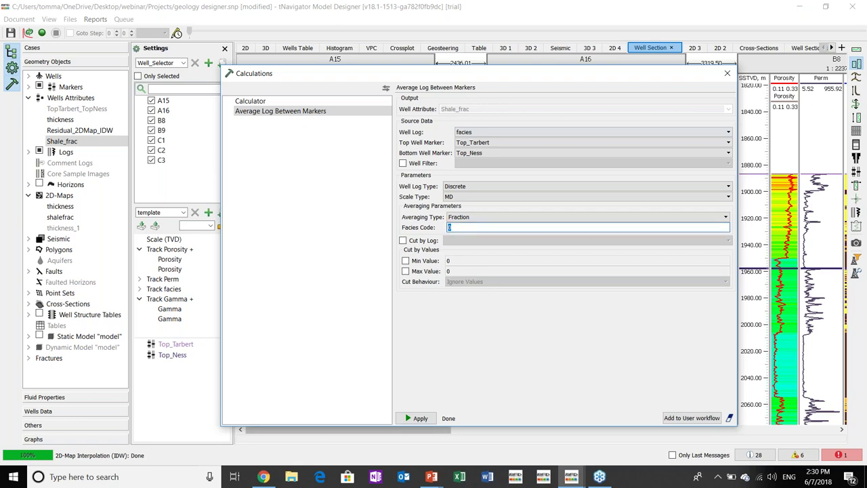
left_click(417, 419)
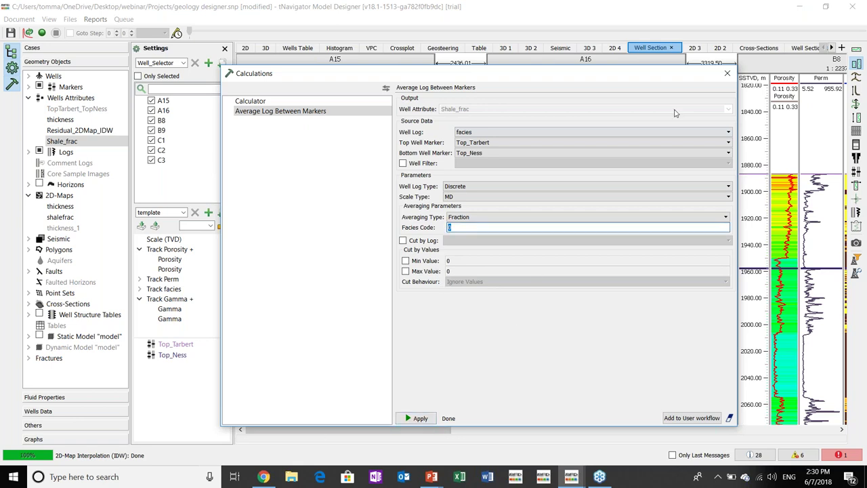
left_click(727, 73)
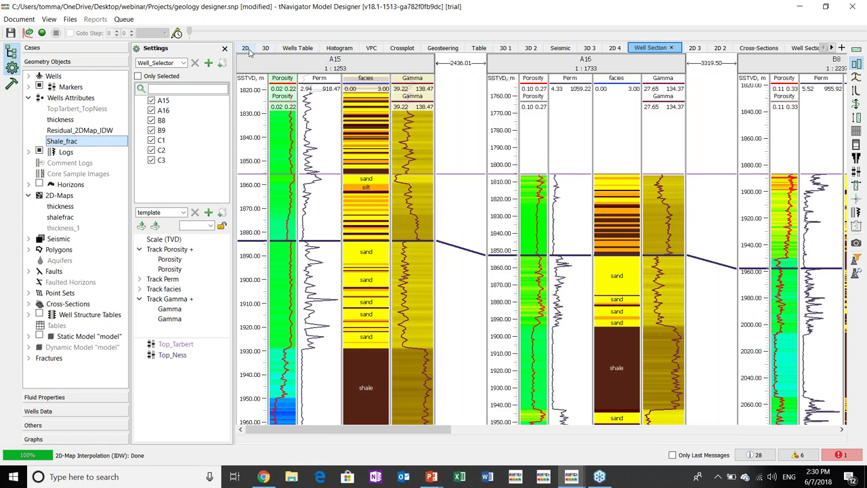
Hide the TopTarbert horizon in the 2D view.
left_click(248, 50)
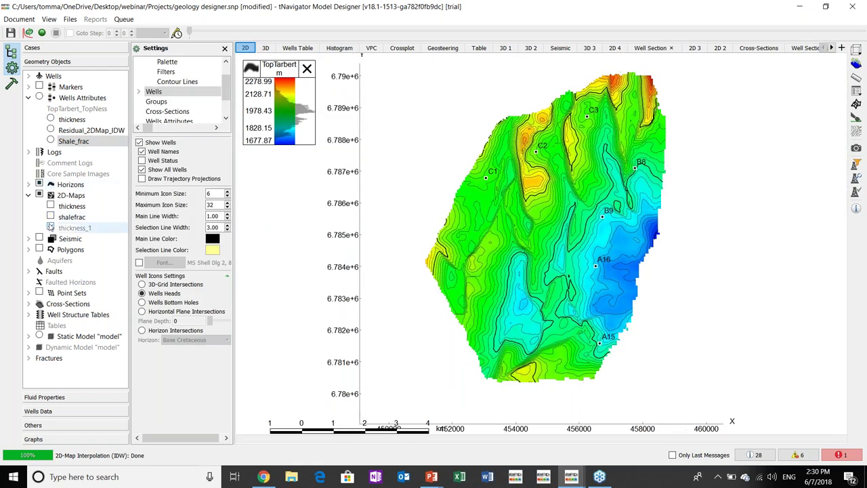
right_click(547, 204)
left_click(549, 237)
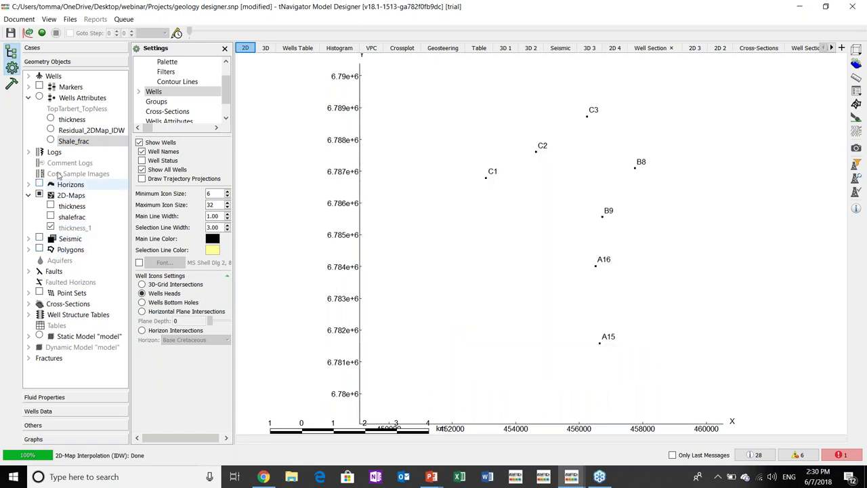
Display the Shale_frac well attribute without well names in the 2D view, together with the shalefrac 2D-Map.
left_click(51, 141)
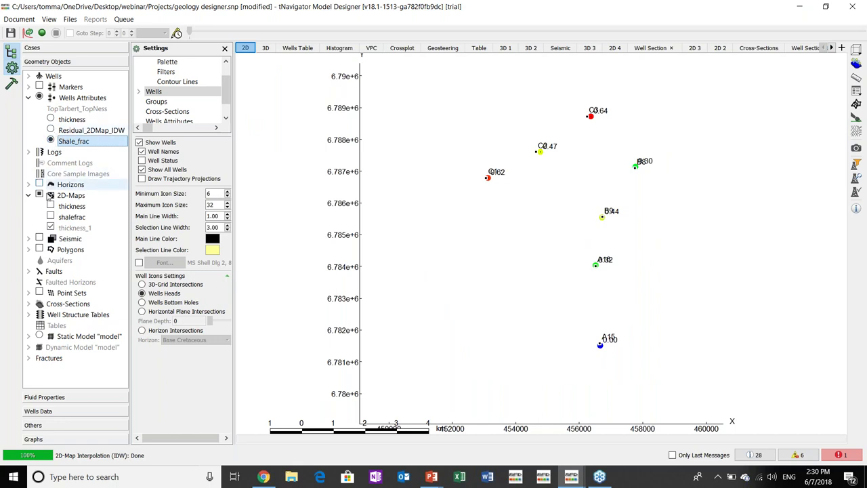
left_click(141, 151)
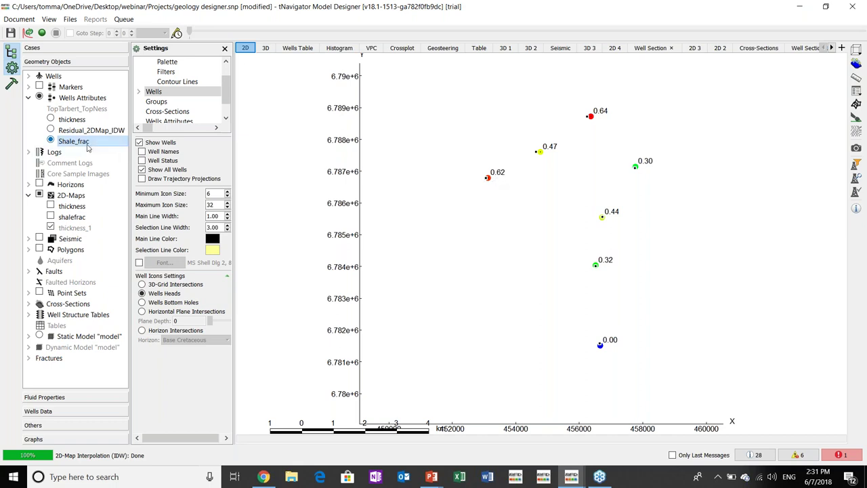
left_click(67, 218)
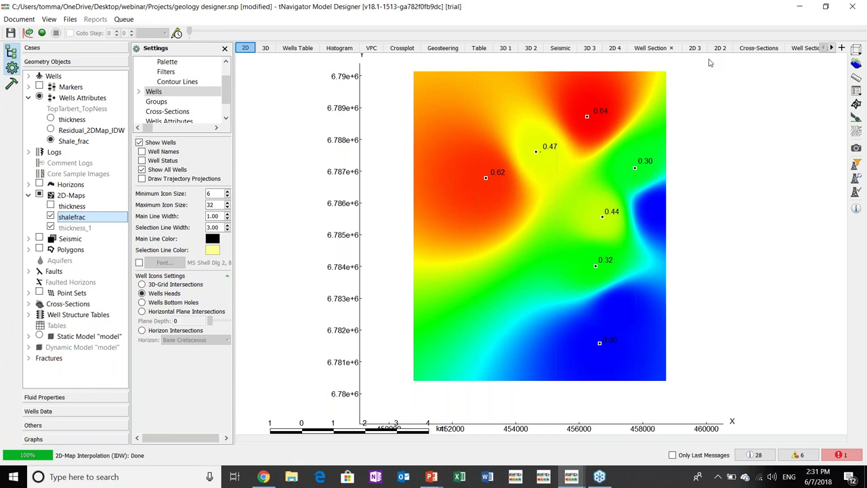
Look at the Cross-Sections view, and replace the static model data in the Histogram view with the Porosity log.
left_click(750, 50)
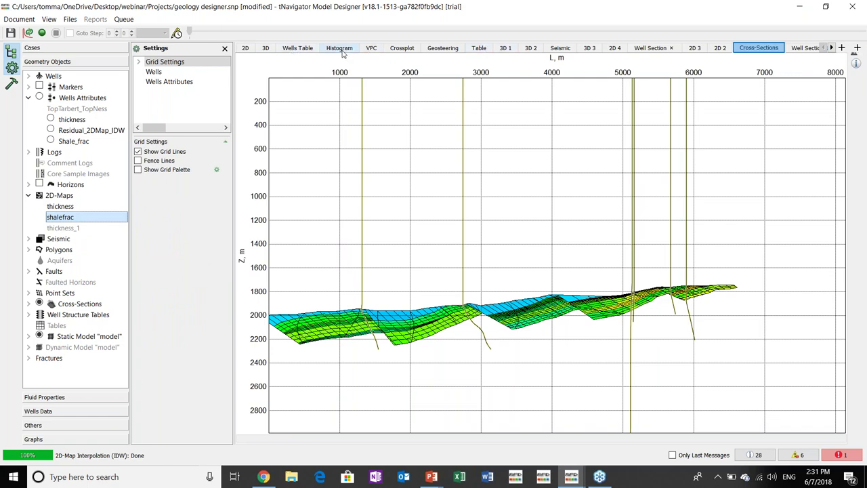
left_click(342, 53)
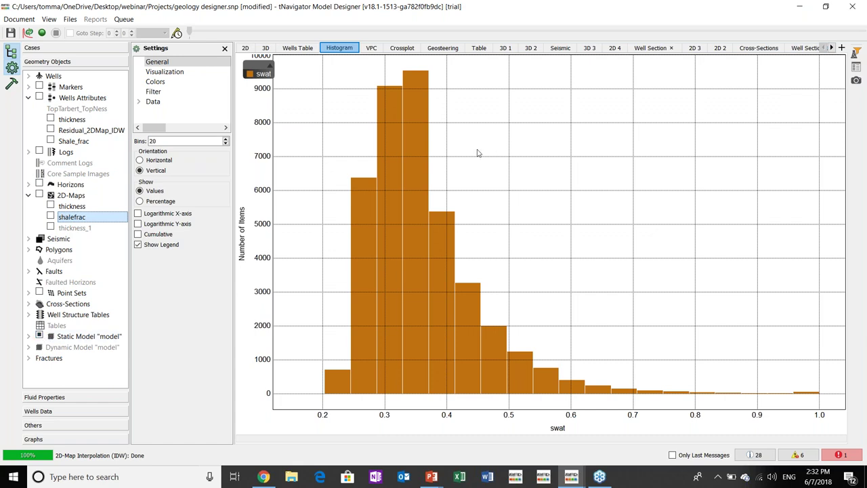
left_click(40, 336)
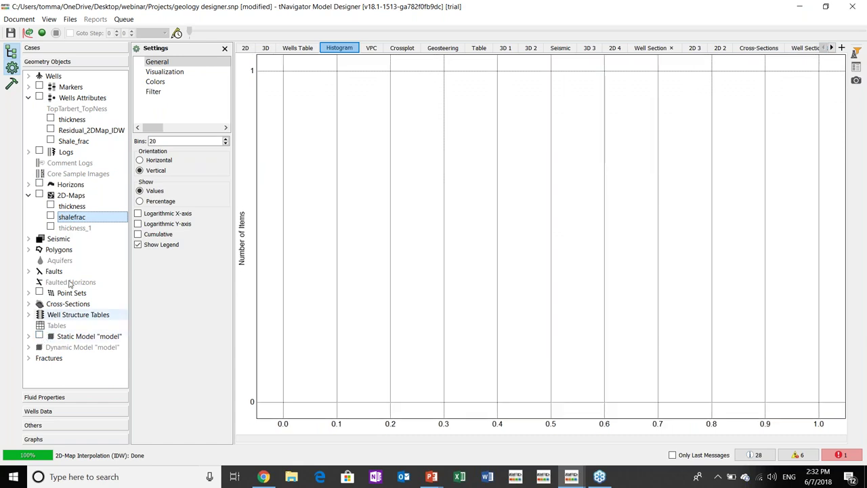
left_click(27, 152)
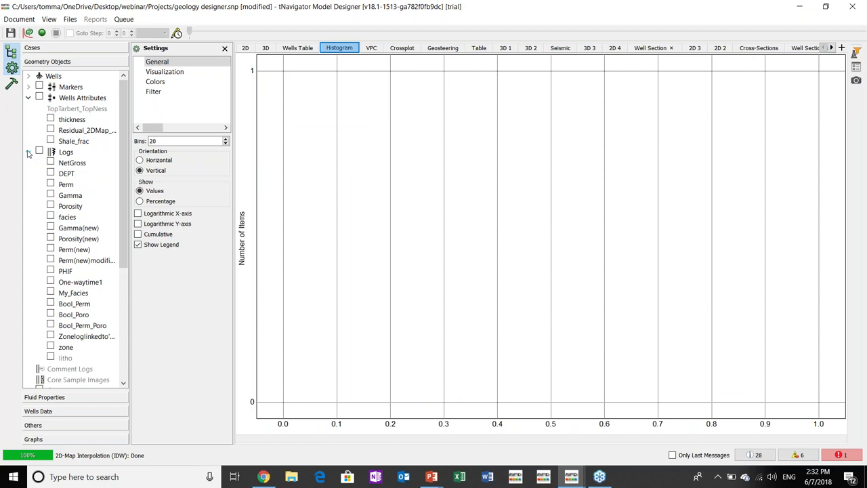
left_click(51, 206)
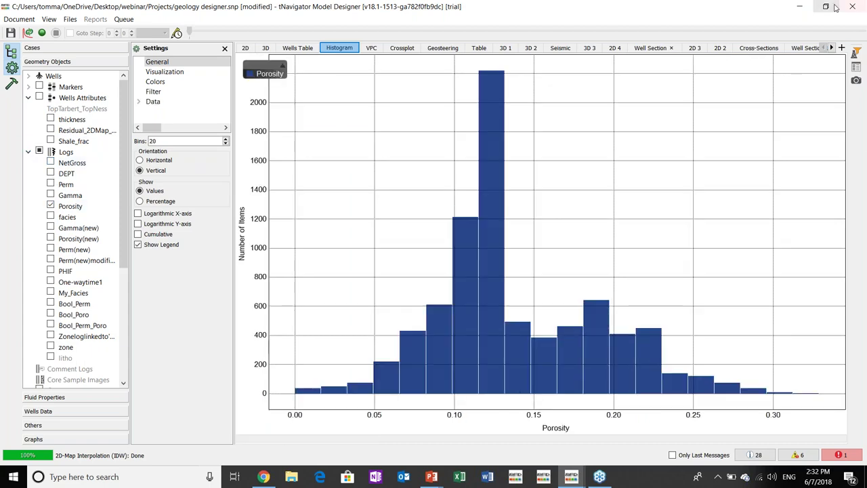
left_click(833, 49)
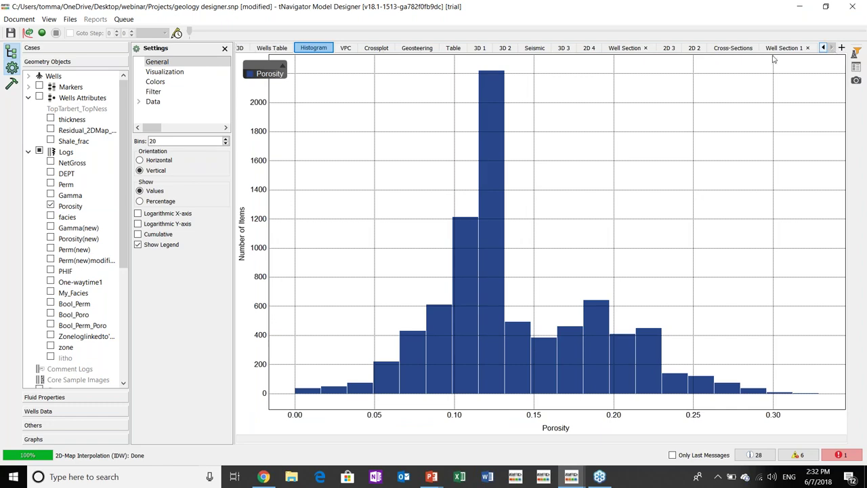
left_click(370, 54)
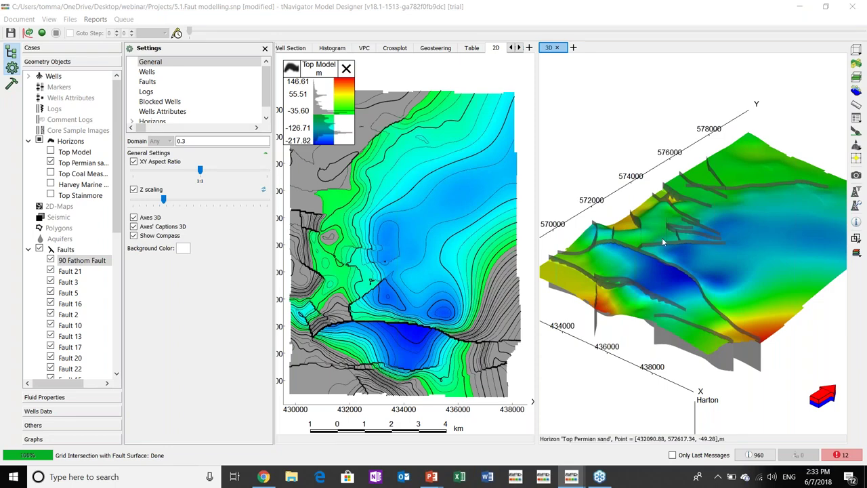
Remove the value filter from the Top Model horizon's colour palette in the 2D view, and close the palette.
left_click_drag(674, 241, 717, 272)
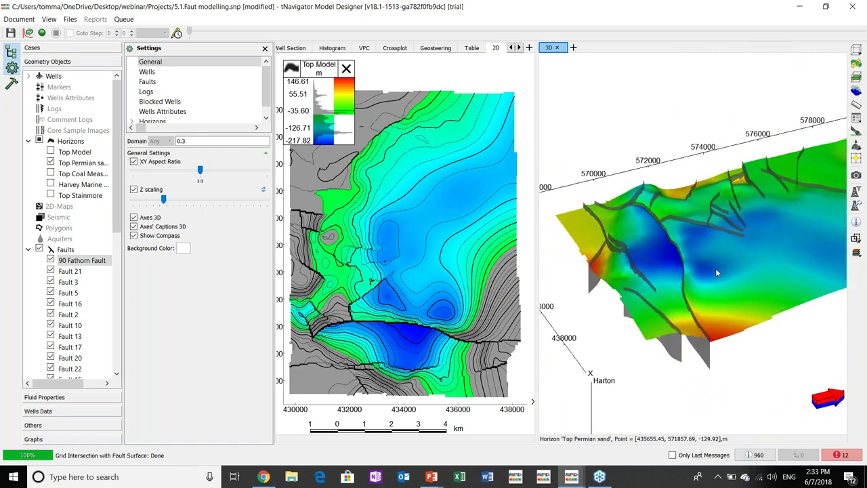
mouse_move(334, 121)
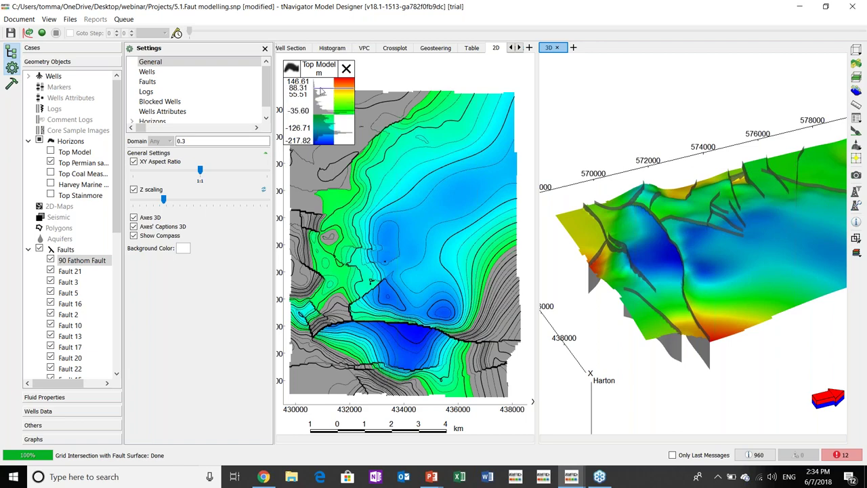
left_click(324, 94)
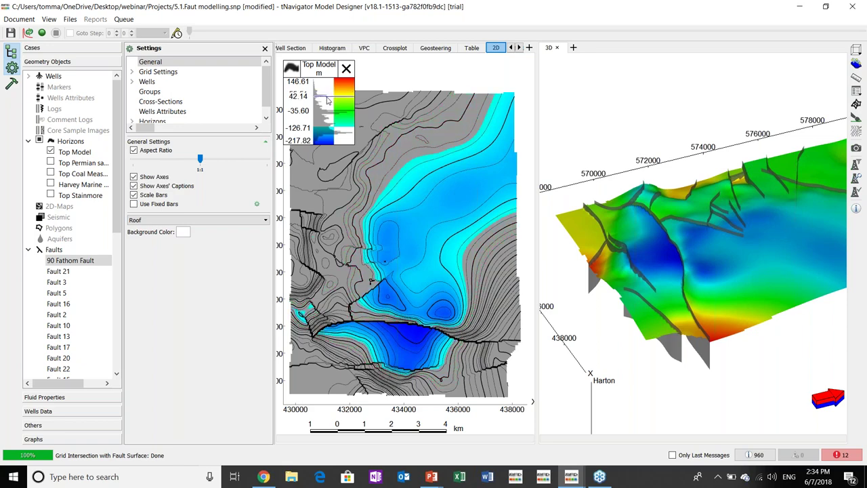
right_click(326, 96)
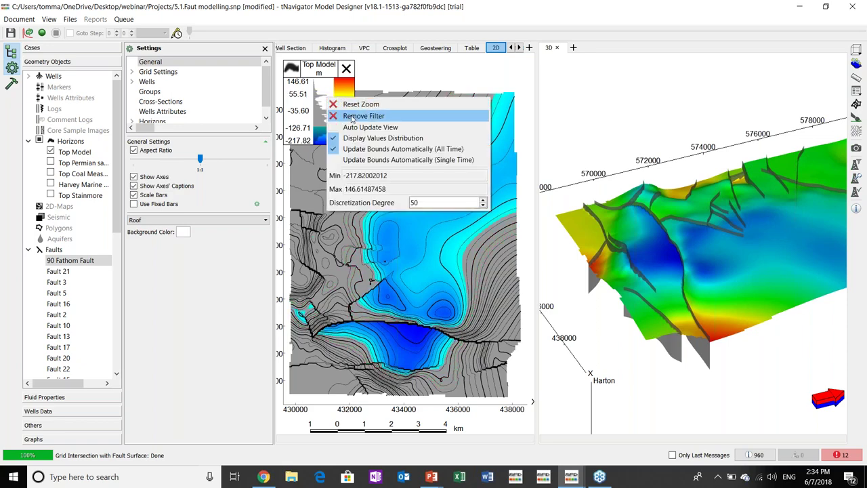
left_click(363, 117)
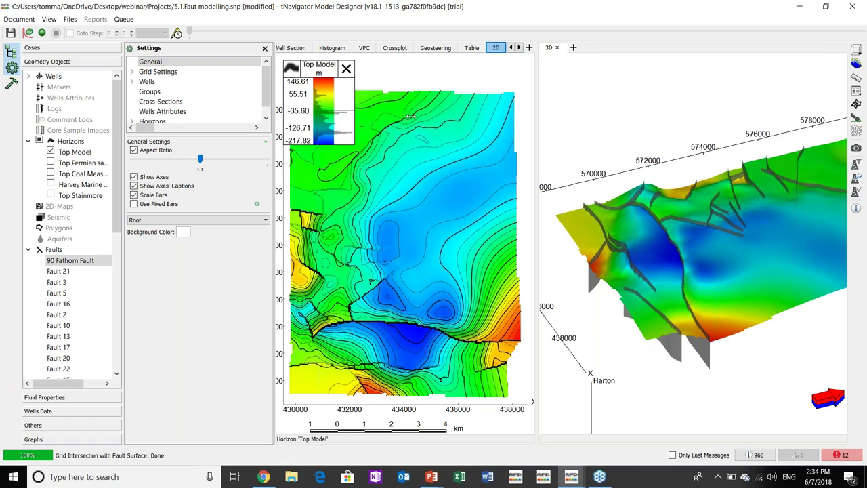
left_click(346, 69)
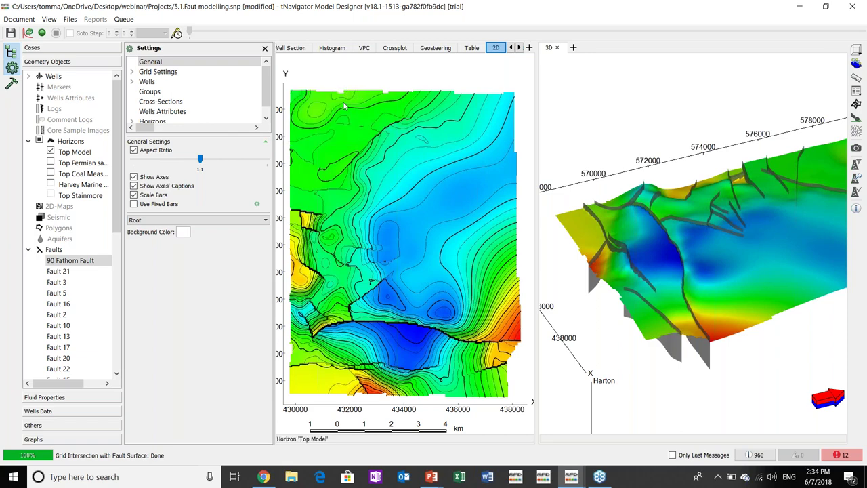
Dock the 3D view back among the other view tabs, and close the settings.
left_click_drag(549, 47, 410, 249)
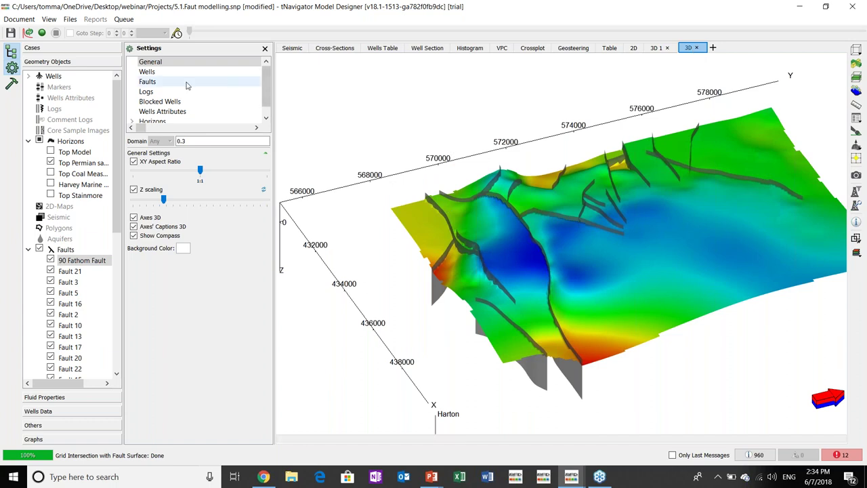
left_click_drag(696, 51, 826, 248)
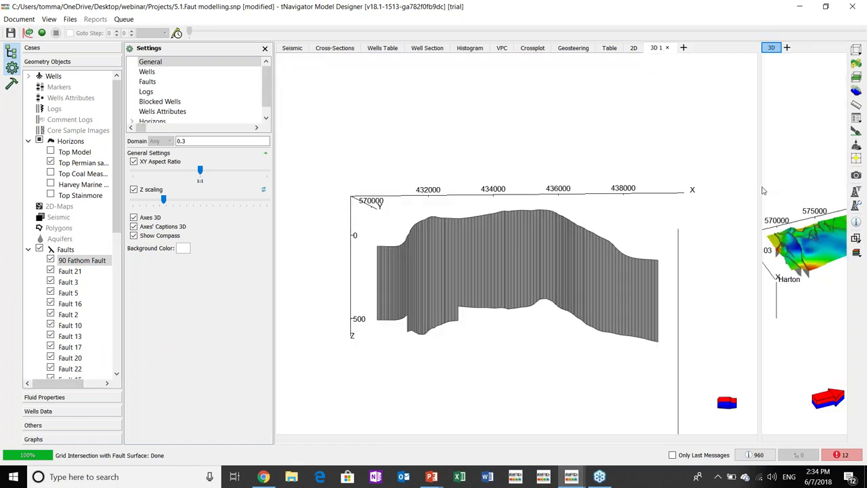
left_click_drag(761, 187, 547, 196)
left_click_drag(557, 48, 411, 248)
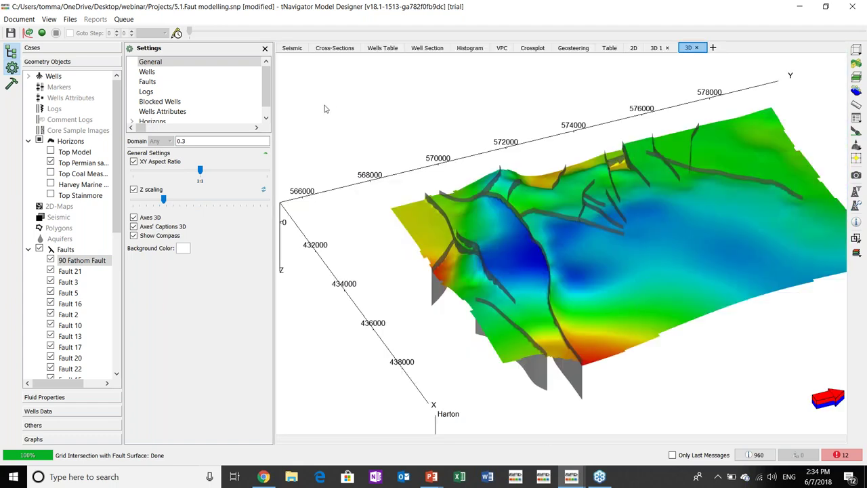
left_click(265, 50)
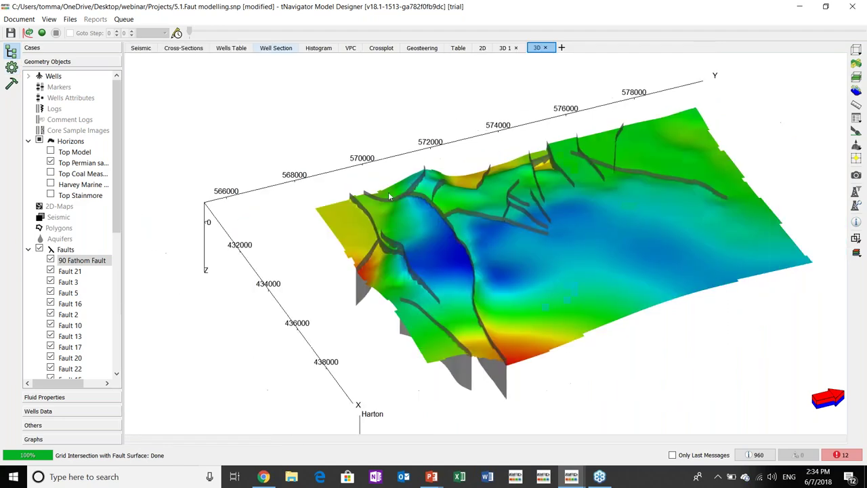
Collapse the static model in the object tree and open its Create Grid by Horizons & Faults calculation.
mouse_move(419, 243)
left_mouse_down()
mouse_move(412, 235)
mouse_move(428, 231)
left_mouse_up()
middle_click_drag(428, 231, 436, 203)
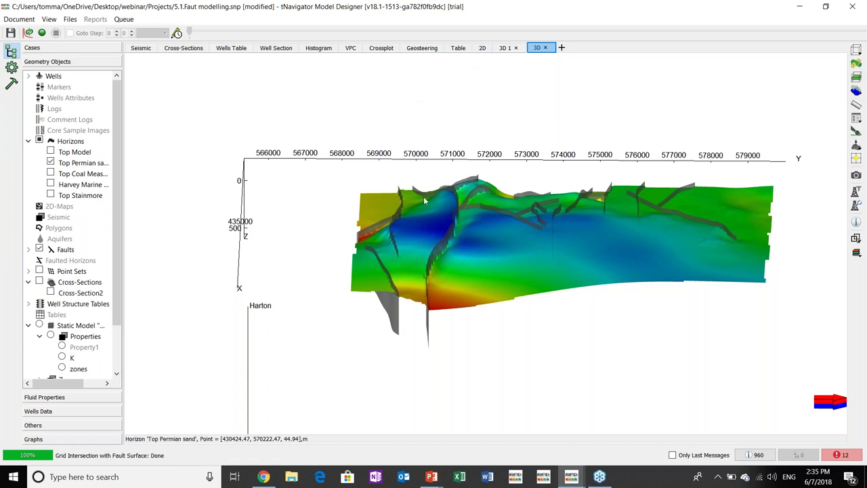
left_click_drag(424, 196, 425, 202)
right_click_drag(425, 202, 402, 153)
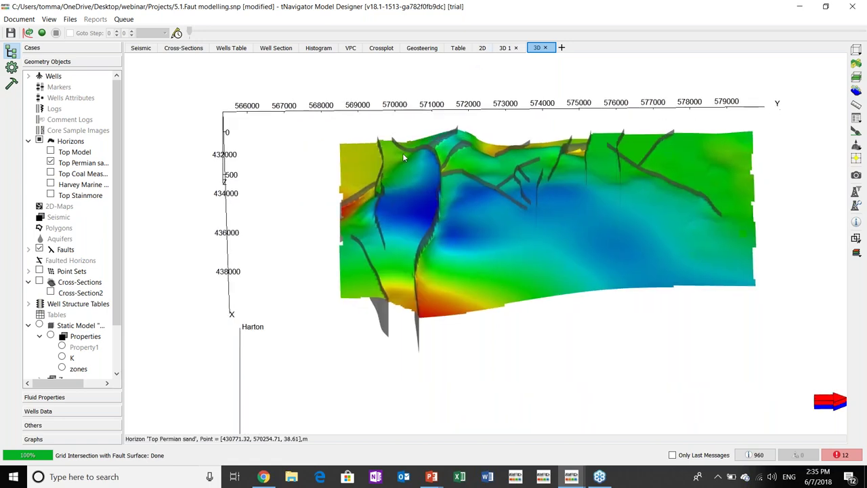
left_click(27, 325)
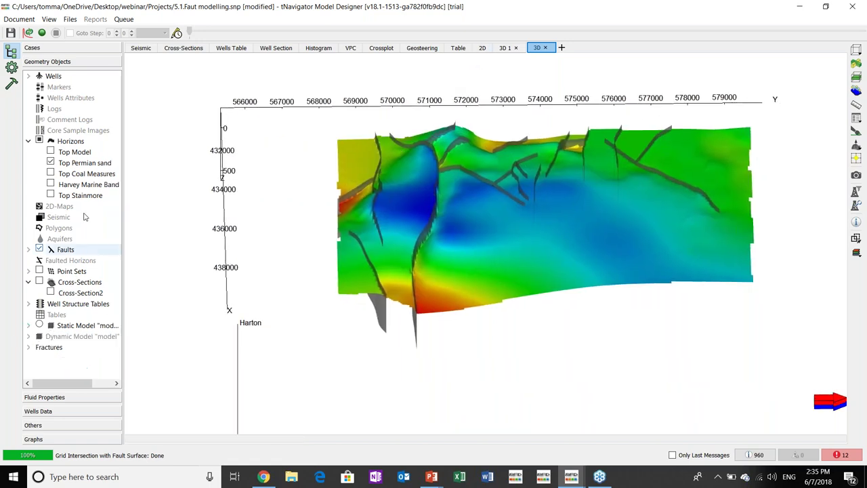
left_click(11, 83)
left_click_drag(344, 31, 391, 37)
left_click(75, 326)
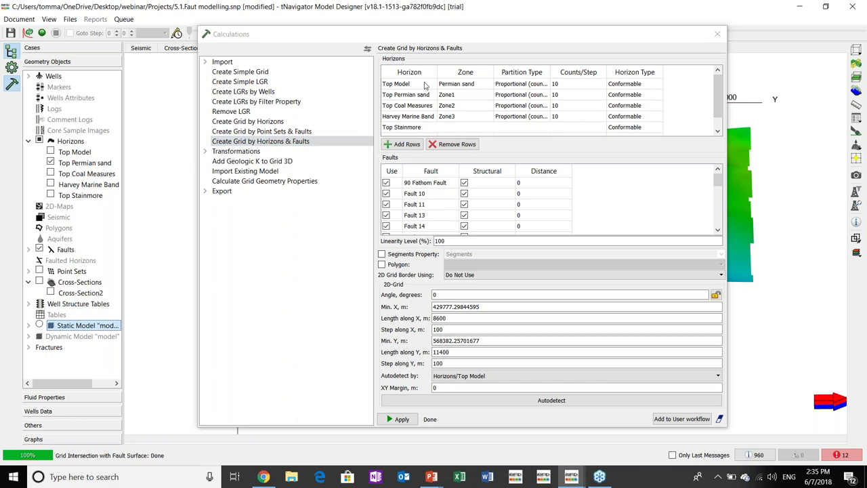
left_click_drag(441, 39, 453, 50)
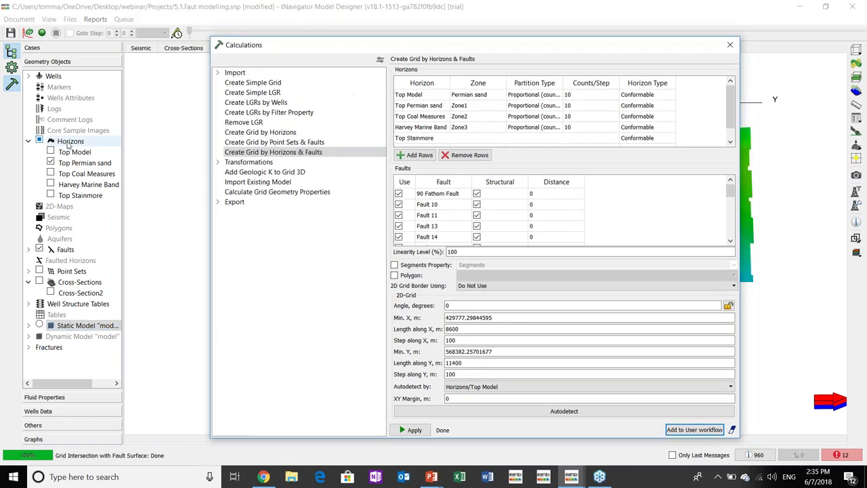
left_click_drag(395, 50, 268, 281)
left_click_drag(550, 153, 615, 49)
Check the available horizons for the Top Model row and the editable zone names of the first two rows.
left_click(379, 102)
left_click(392, 102)
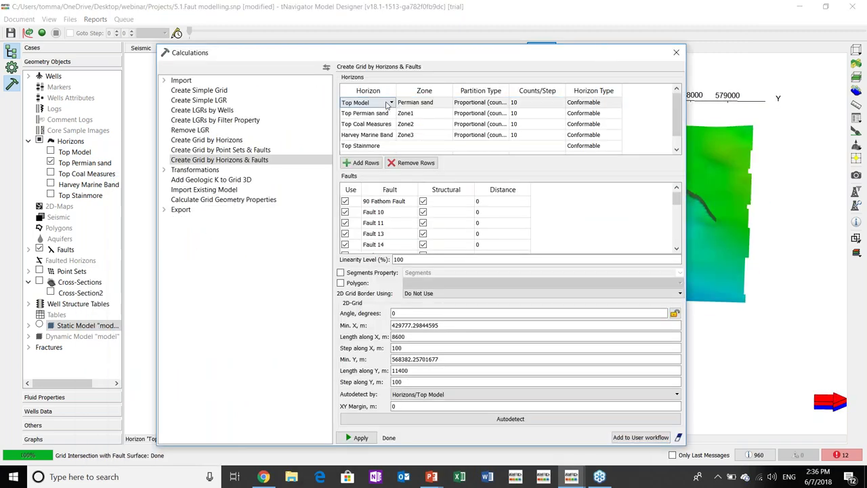
left_click(392, 102)
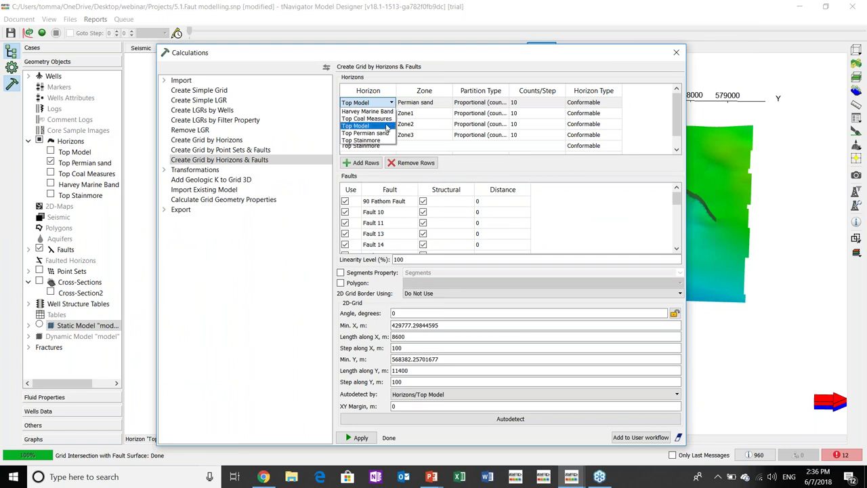
left_click(572, 65)
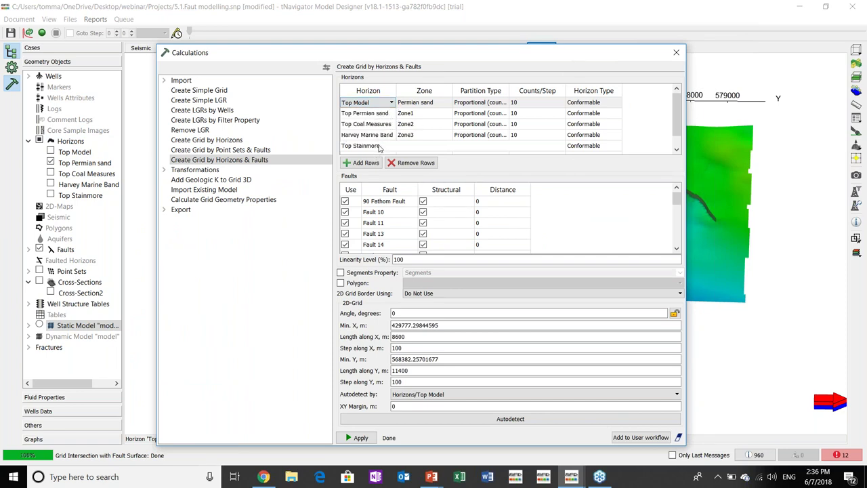
left_click(430, 104)
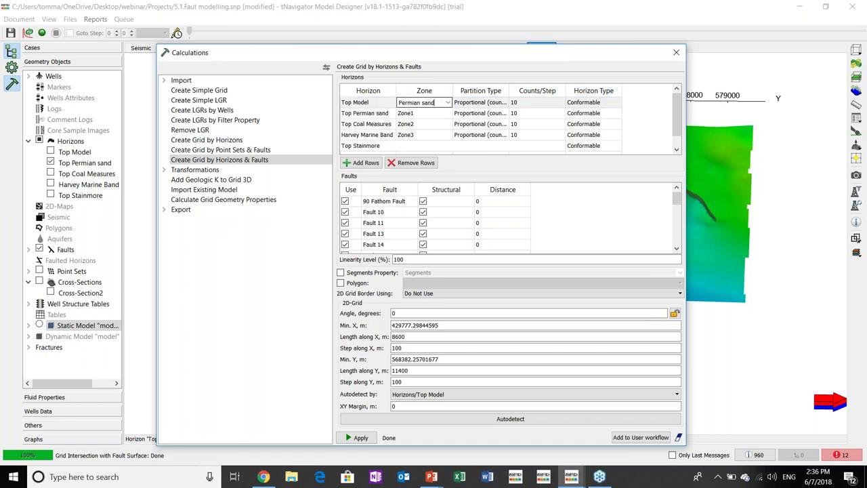
left_click(432, 115)
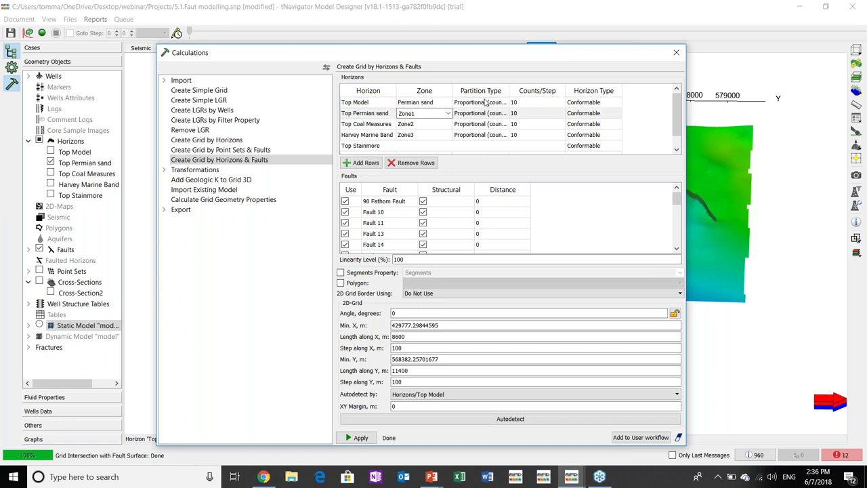
Check the layer count and the partition type options of the Permian sand zone.
left_click(520, 102)
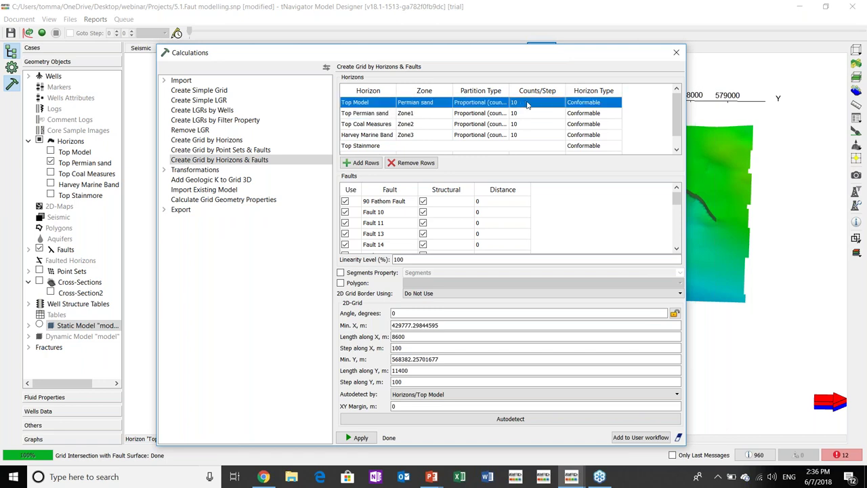
left_click(523, 103)
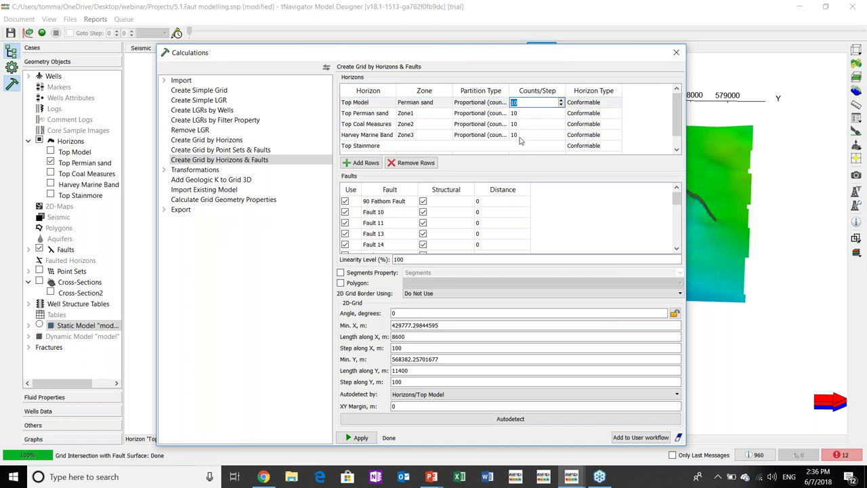
left_click(493, 104)
left_click(493, 104)
left_click(504, 102)
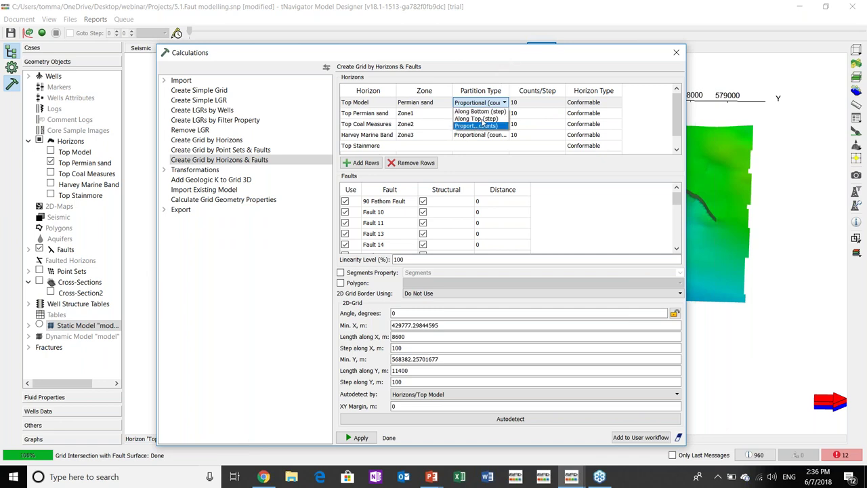
Review the horizon type options for the Top Model horizon, keeping Conformable.
left_click(588, 103)
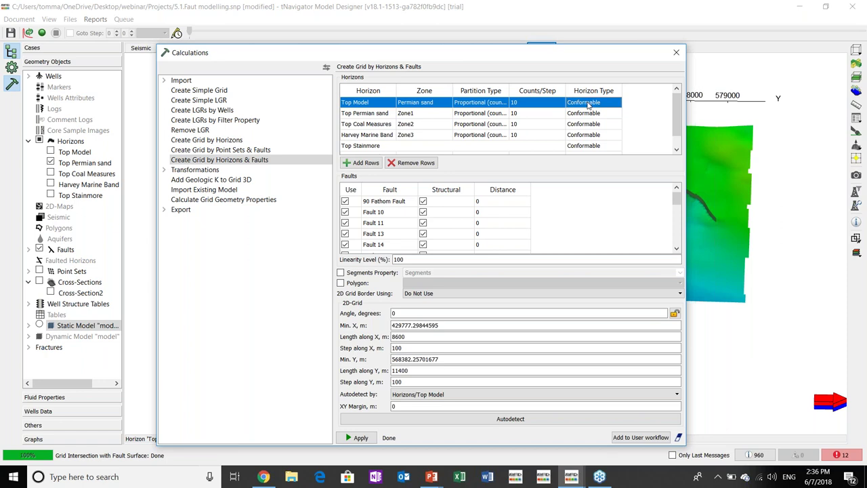
left_click(588, 104)
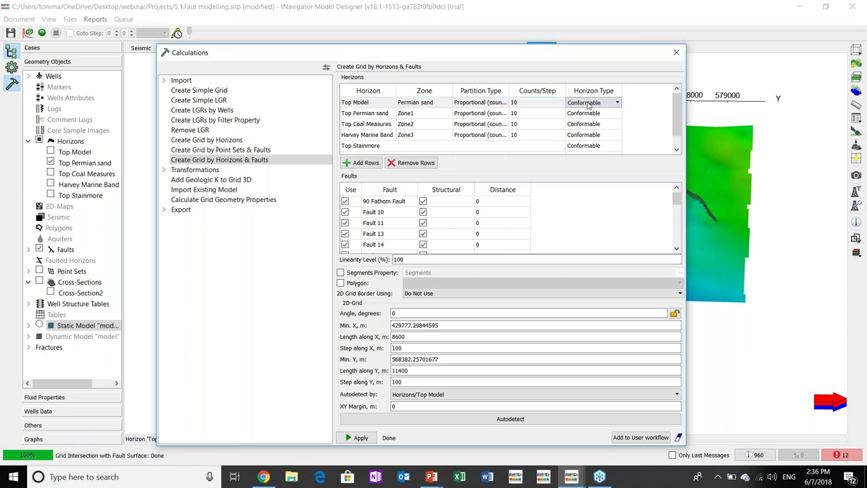
left_click(590, 104)
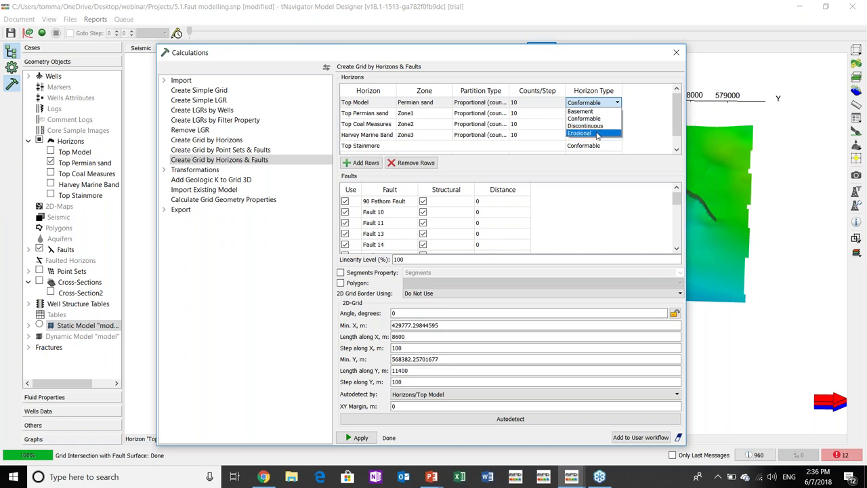
left_click(651, 132)
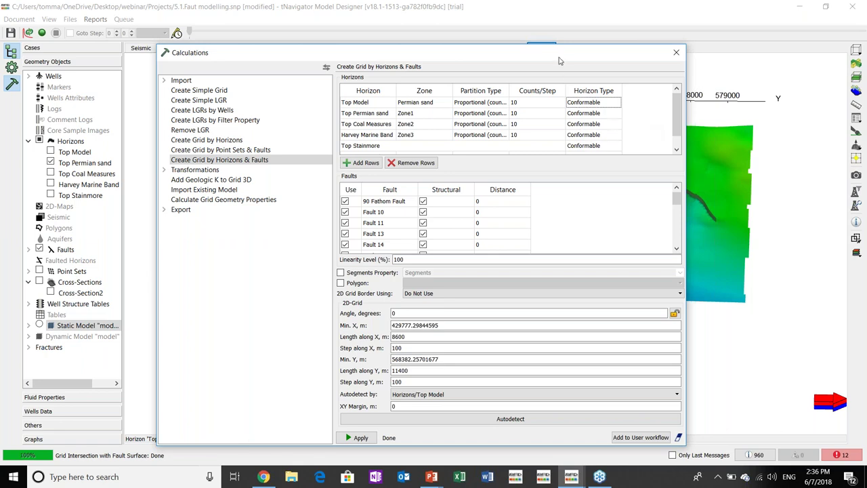
left_click_drag(559, 61, 560, 41)
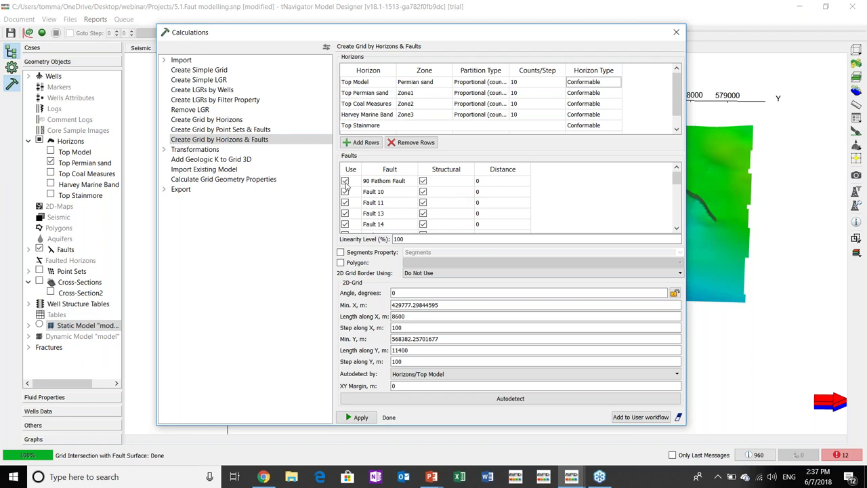
Look over the faults used for the grid and check the Polygon option, leaving it off.
mouse_move(677, 182)
left_mouse_down()
mouse_move(676, 226)
mouse_move(678, 176)
left_mouse_up()
left_click(355, 266)
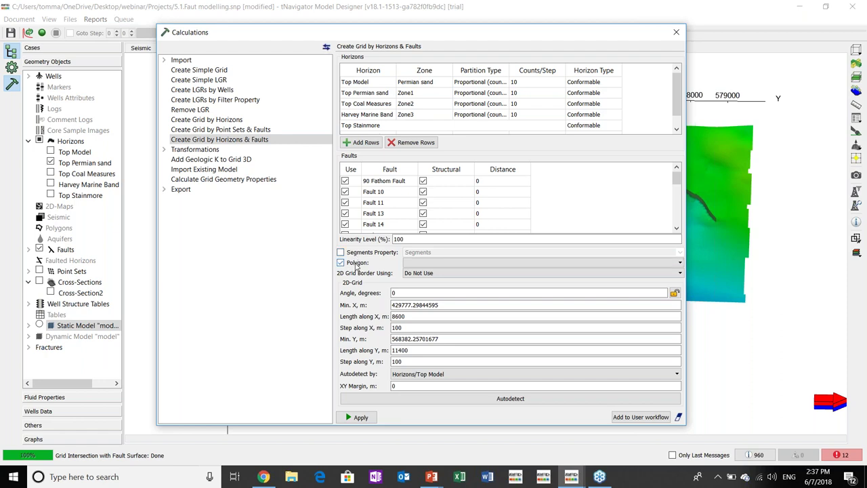
left_click(355, 265)
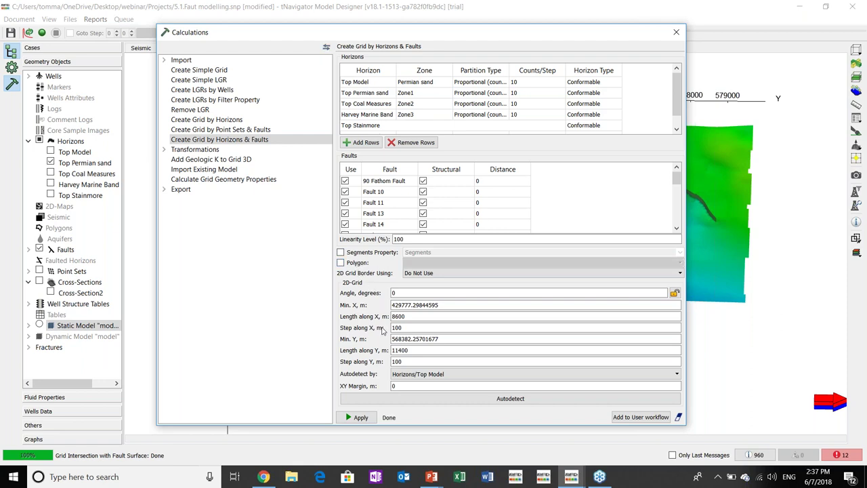
Set the 2D-Grid autodetection to Wells, and check the grid steps along X and Y.
left_click(439, 377)
left_click(440, 385)
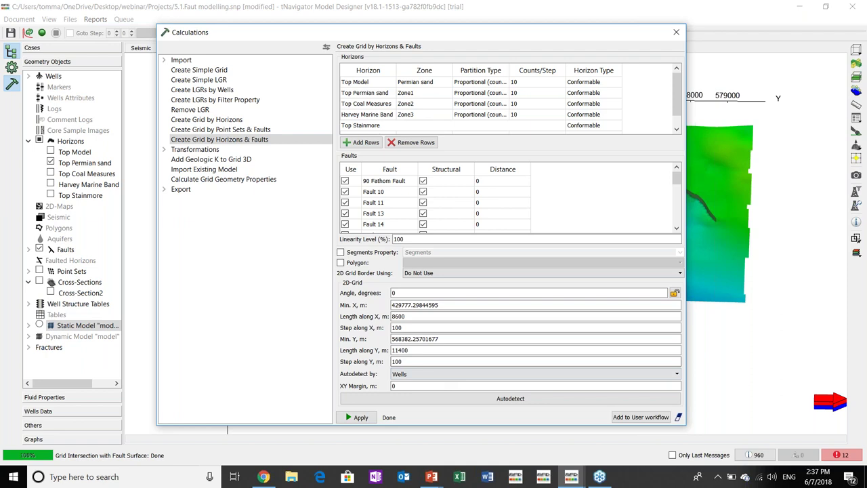
double_click(399, 362)
double_click(397, 328)
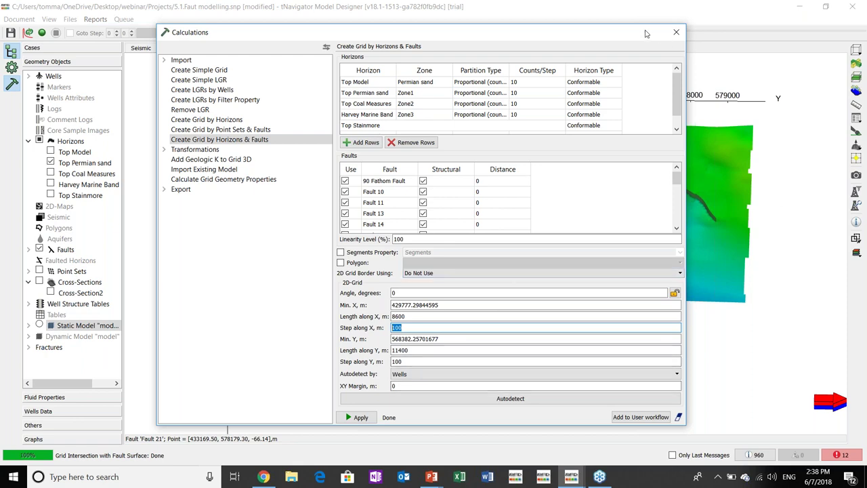
mouse_move(646, 32)
left_mouse_down()
mouse_move(617, 29)
mouse_move(656, 31)
mouse_move(602, 33)
mouse_move(635, 33)
left_mouse_up()
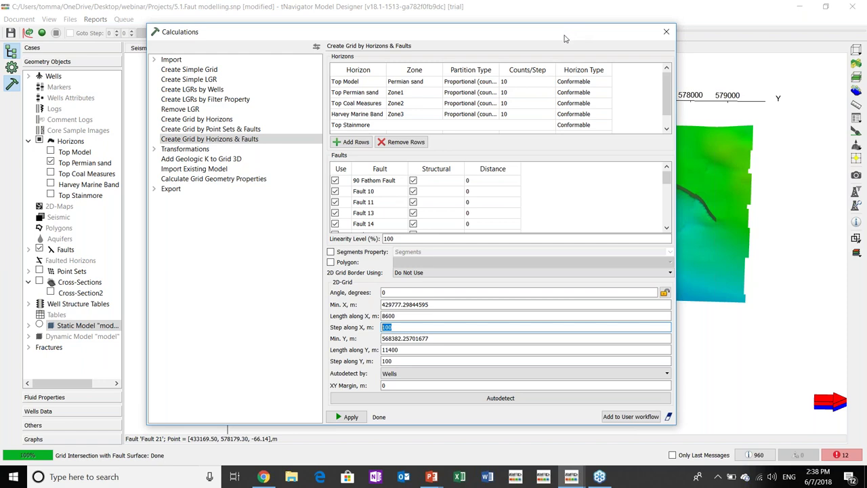
left_click_drag(566, 39, 565, 38)
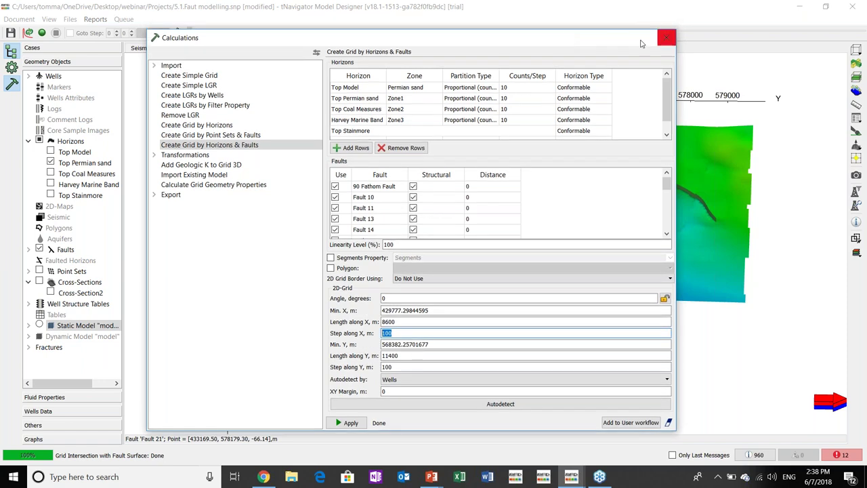
left_click_drag(627, 45, 608, 43)
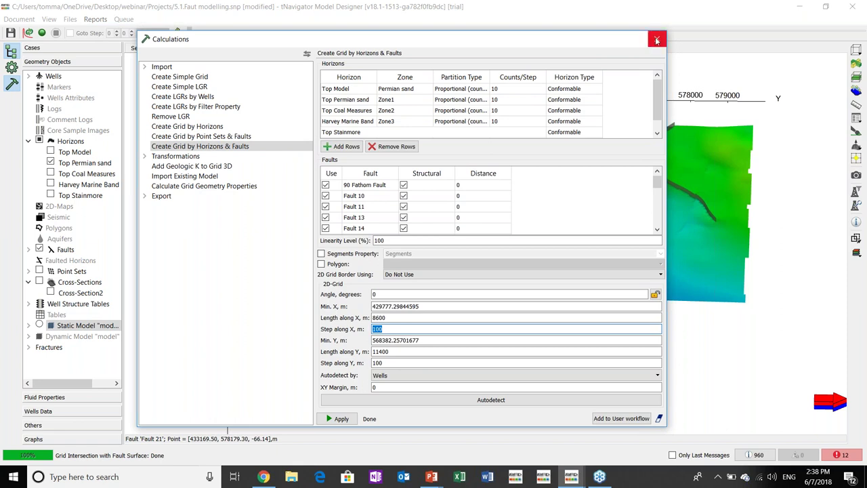
Close the grid calculations and try pulling the Top Permian sand horizon beside the 90 Fathom Fault, using a smaller pull radius.
left_click(657, 40)
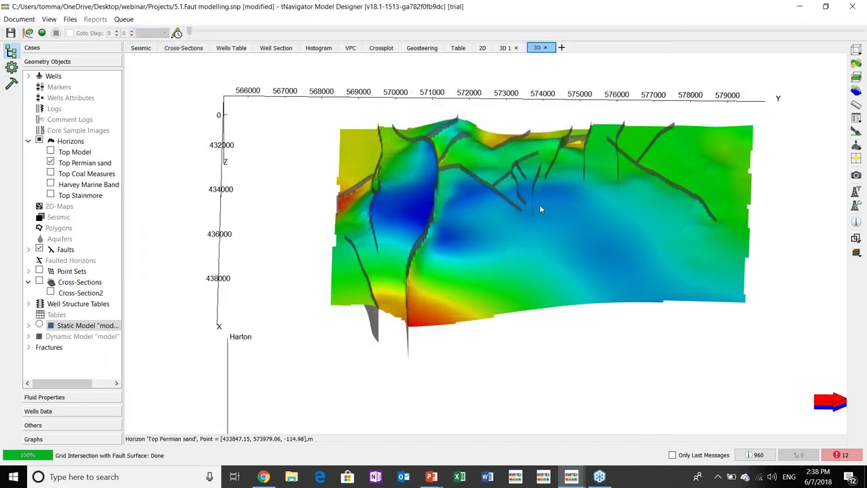
left_click_drag(539, 205, 456, 155)
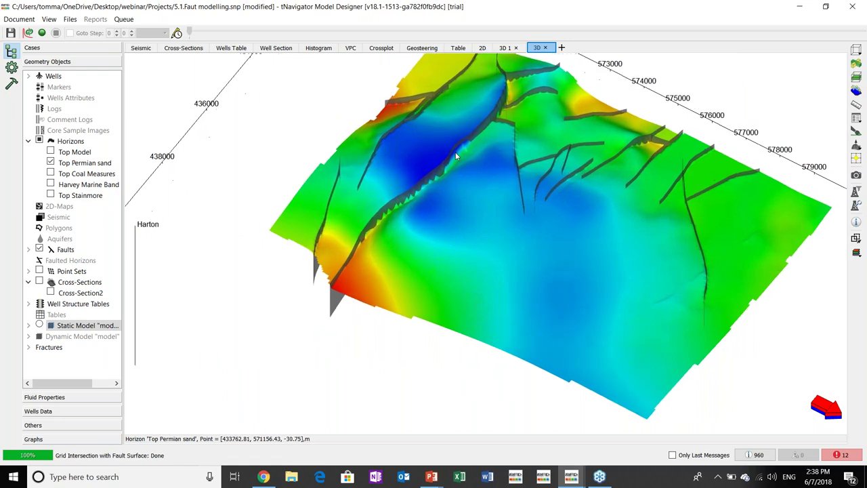
scroll(455, 152, "up", 6)
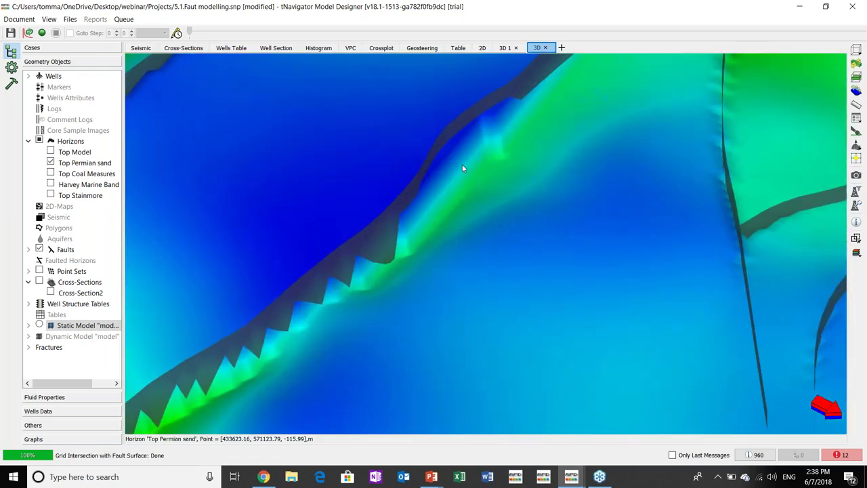
scroll(462, 164, "up", 2)
left_click(860, 148)
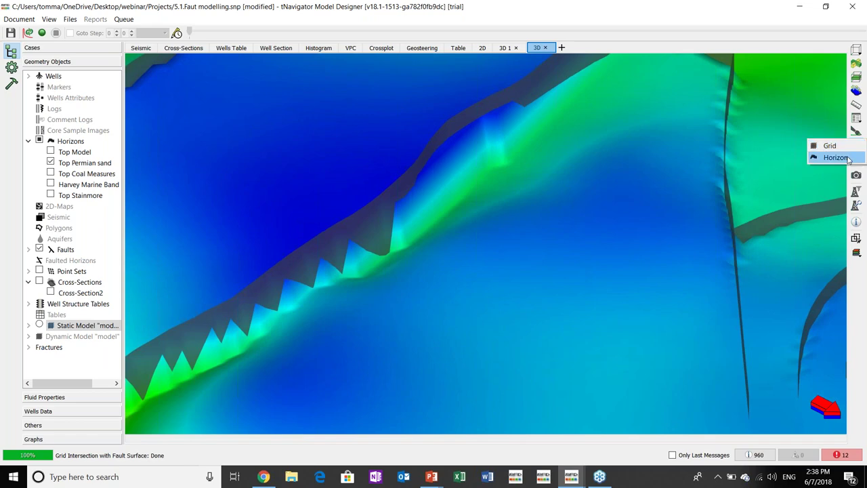
left_click(846, 157)
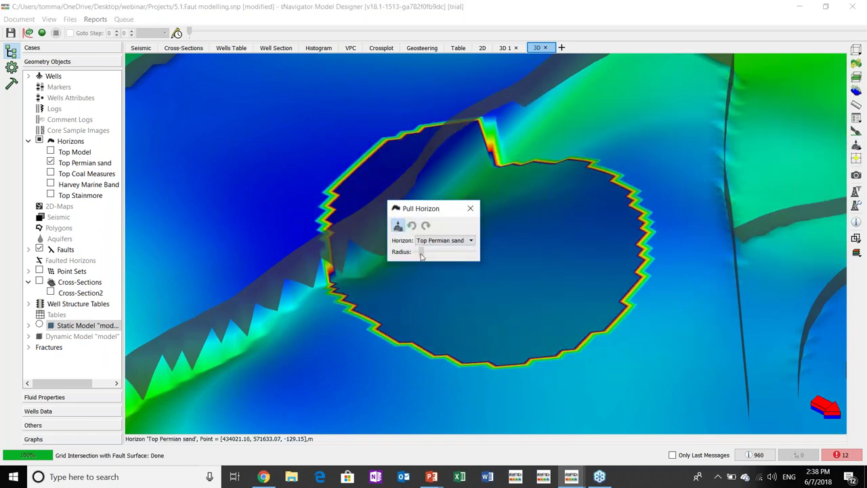
left_click_drag(420, 254, 415, 255)
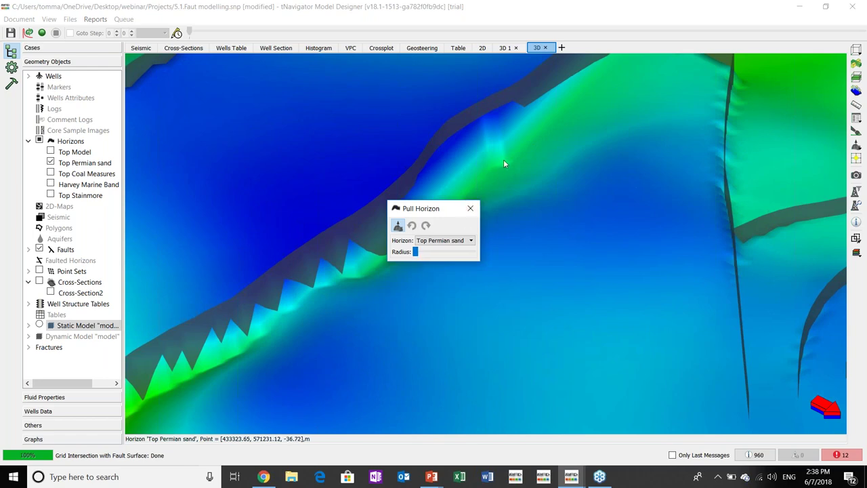
left_click_drag(427, 208, 359, 192)
left_click(350, 235)
mouse_move(475, 186)
left_mouse_down()
mouse_move(498, 208)
mouse_move(507, 126)
mouse_move(447, 157)
mouse_move(456, 177)
mouse_move(466, 154)
mouse_move(473, 162)
mouse_move(425, 186)
mouse_move(432, 205)
mouse_move(521, 113)
mouse_move(523, 127)
mouse_move(561, 128)
mouse_move(588, 94)
mouse_move(505, 170)
mouse_move(510, 181)
mouse_move(507, 163)
mouse_move(506, 177)
mouse_move(415, 191)
left_mouse_up()
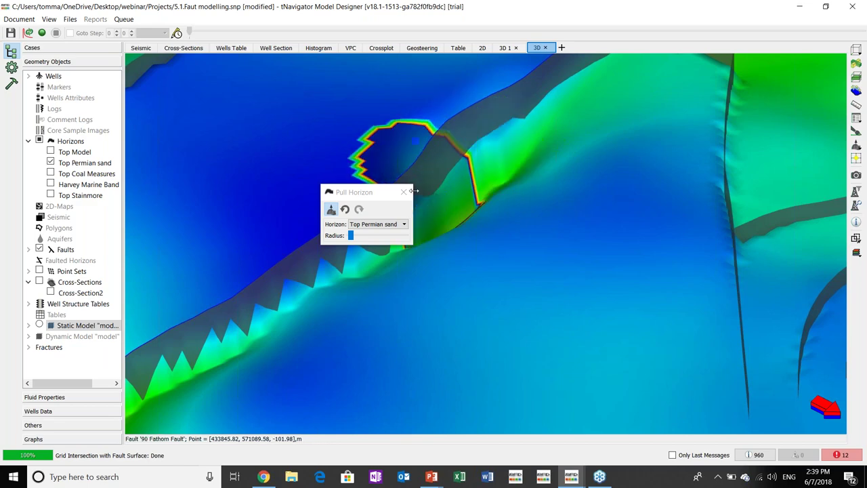
Undo all pulls on the Top Permian sand horizon and close the Pull Horizon tool.
left_click(346, 210)
left_click(345, 210)
left_click(346, 210)
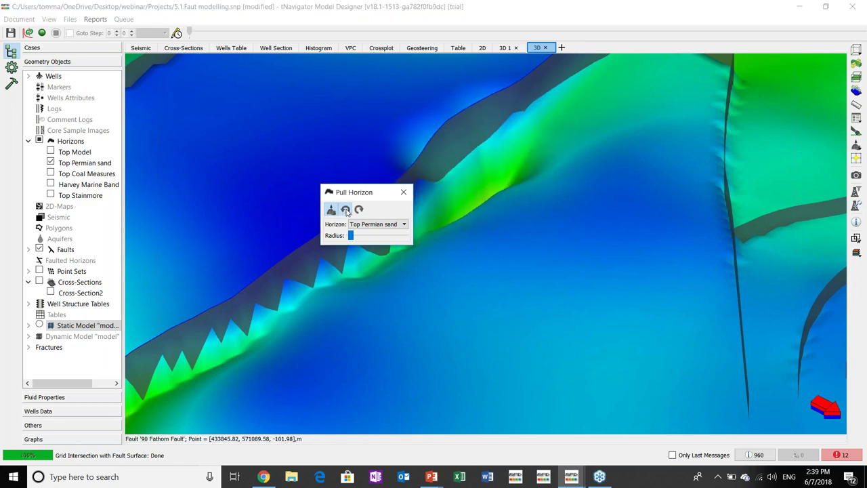
left_click(345, 210)
left_click(347, 212)
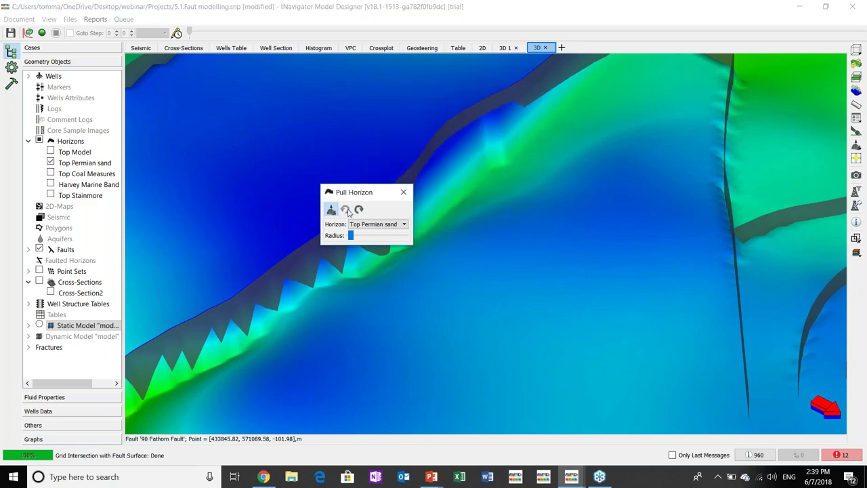
left_click(402, 194)
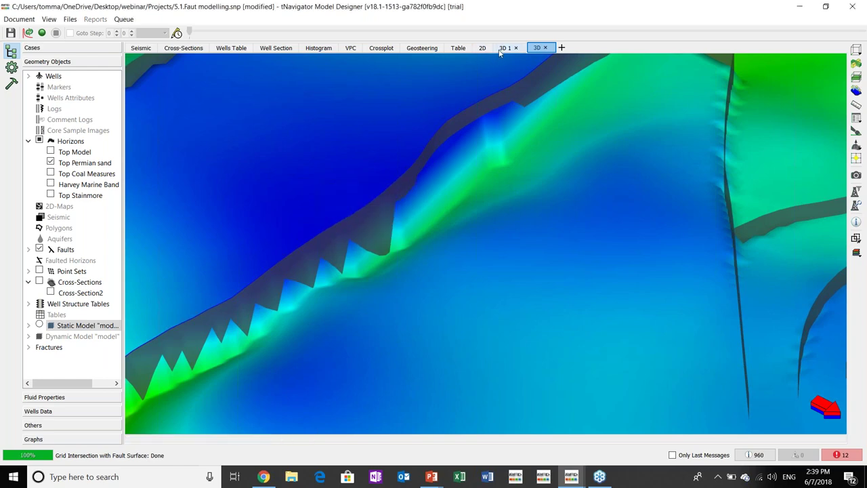
Open the Edit Fault tool in the 3D 1 view showing the 90 Fathom Fault, and expand the list of faults.
left_click(505, 48)
middle_click_drag(505, 179, 462, 140)
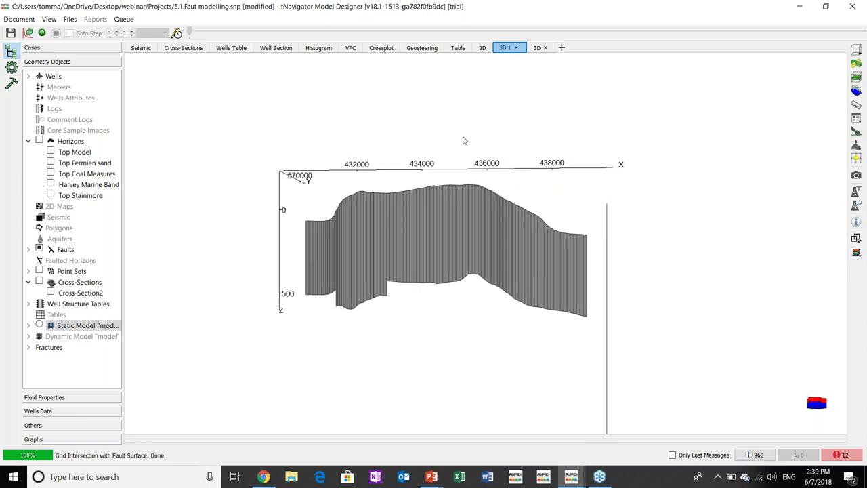
left_click(857, 159)
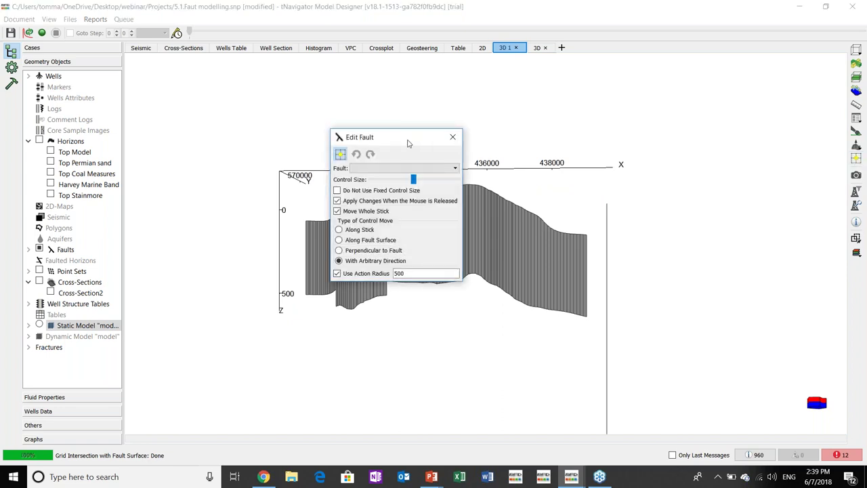
left_click_drag(400, 137, 277, 82)
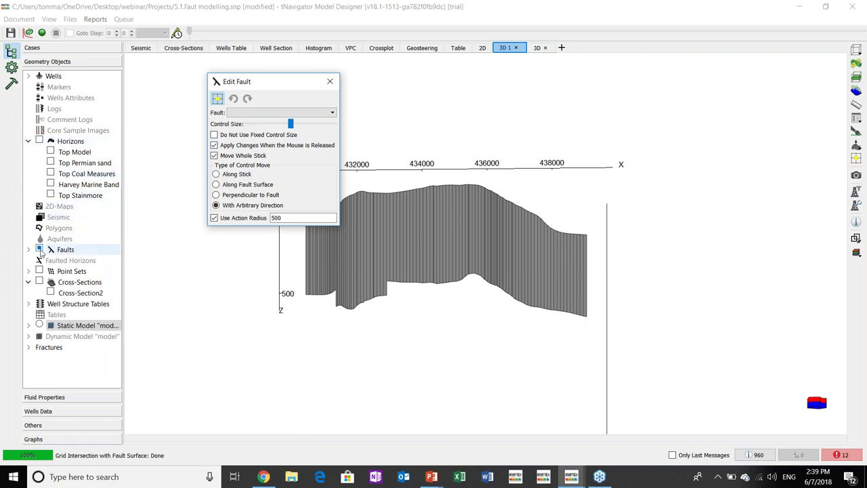
left_click(28, 250)
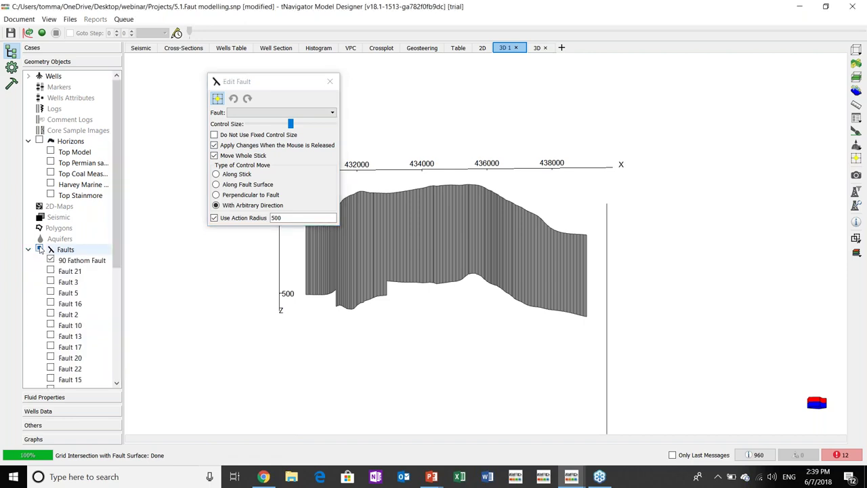